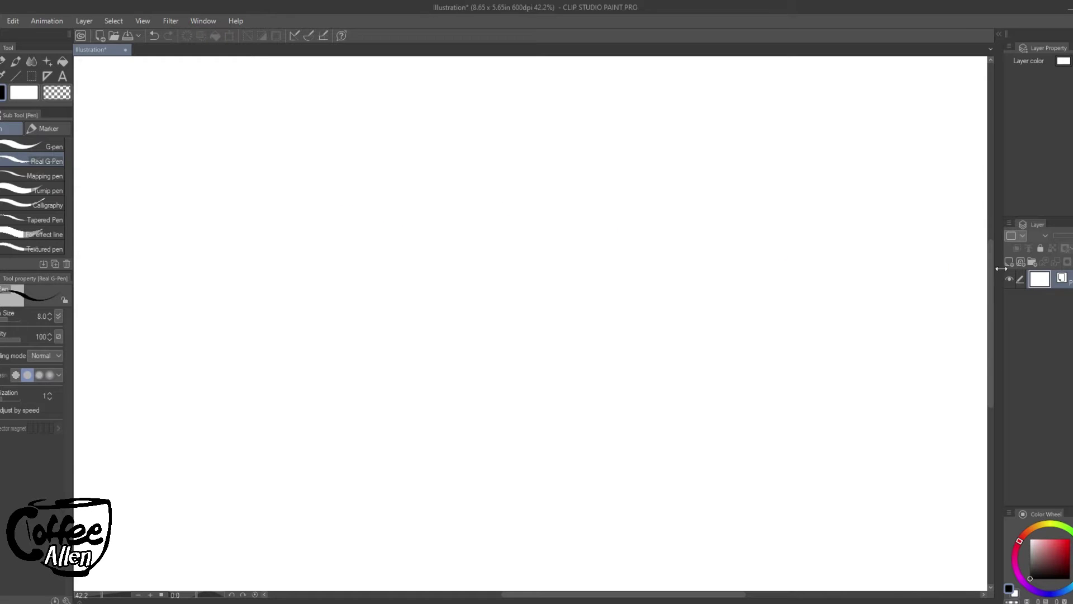
# Add a new raster layer and sketch the left side of the face with the Real G-Pen.
pyautogui.click(1009, 261)
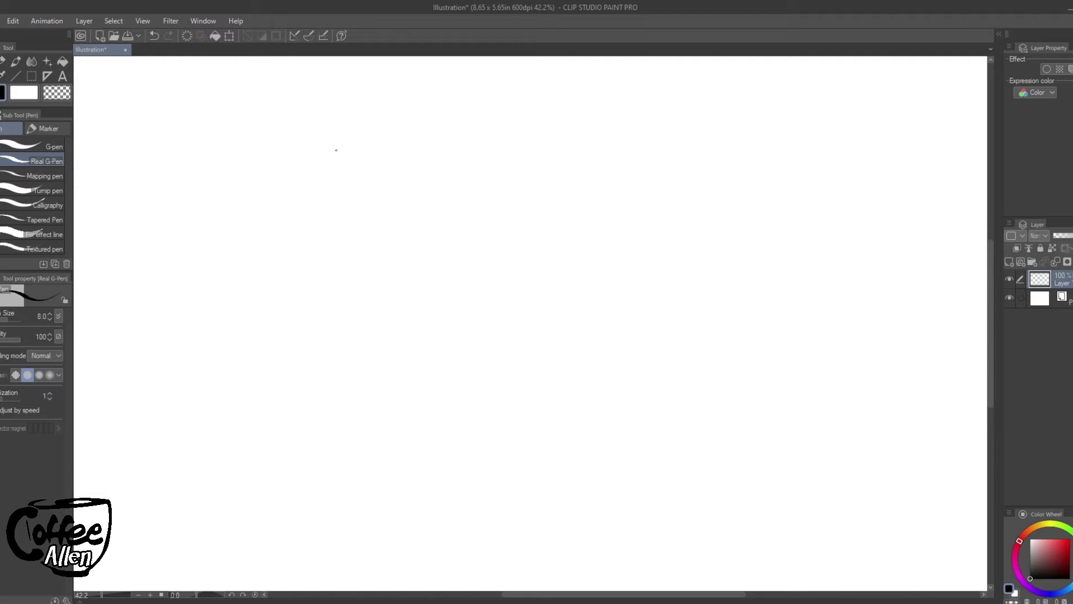
pyautogui.moveTo(398, 147); pyautogui.dragTo(407, 234)
pyautogui.moveTo(402, 186); pyautogui.dragTo(412, 261)
pyautogui.moveTo(404, 214)
pyautogui.mouseDown()
pyautogui.moveTo(413, 264)
pyautogui.moveTo(409, 233)
pyautogui.mouseUp()
pyautogui.moveTo(407, 231); pyautogui.dragTo(414, 263)
pyautogui.moveTo(403, 171); pyautogui.dragTo(418, 265)
pyautogui.moveTo(400, 151); pyautogui.dragTo(416, 282)
# Curve the jawline to the chin, bring the right jaw up, and draw the ear.
pyautogui.moveTo(411, 255); pyautogui.dragTo(417, 275)
pyautogui.moveTo(402, 175)
pyautogui.mouseDown()
pyautogui.moveTo(414, 261)
pyautogui.moveTo(434, 307)
pyautogui.mouseUp()
pyautogui.moveTo(413, 255); pyautogui.dragTo(452, 329)
pyautogui.moveTo(423, 283); pyautogui.dragTo(471, 348)
pyautogui.moveTo(433, 303)
pyautogui.mouseDown()
pyautogui.moveTo(482, 356)
pyautogui.moveTo(555, 314)
pyautogui.mouseUp()
pyautogui.moveTo(461, 339); pyautogui.dragTo(506, 344)
pyautogui.moveTo(568, 293); pyautogui.dragTo(586, 254)
pyautogui.moveTo(553, 312)
pyautogui.mouseDown()
pyautogui.moveTo(585, 259)
pyautogui.moveTo(566, 295)
pyautogui.moveTo(612, 254)
pyautogui.mouseUp()
pyautogui.moveTo(598, 194)
pyautogui.mouseDown()
pyautogui.moveTo(615, 196)
pyautogui.moveTo(612, 255)
pyautogui.mouseUp()
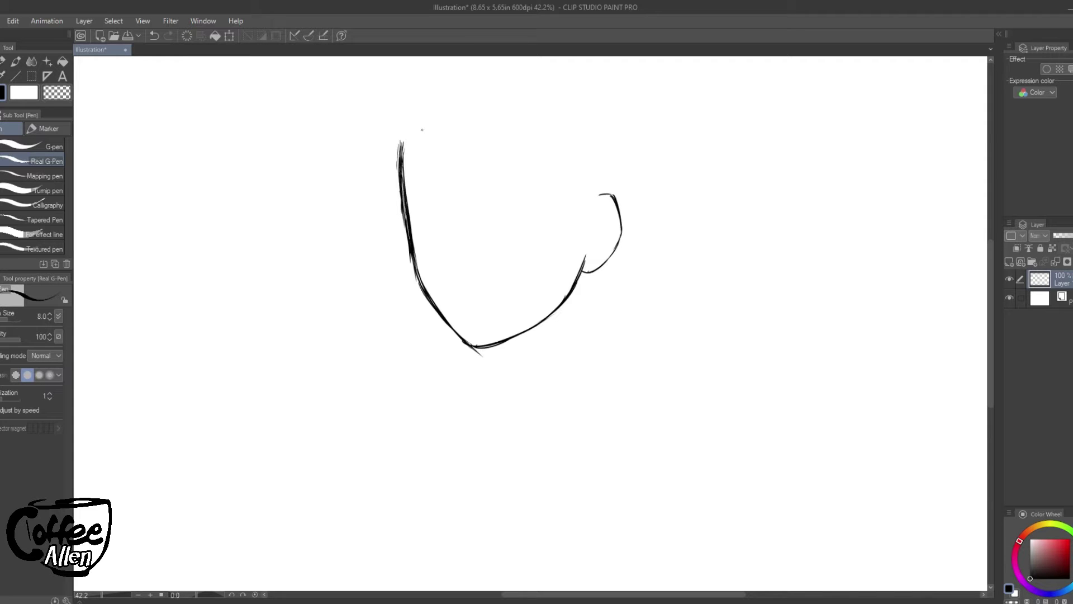
# Extend the top of the left face line, then undo a trial diagonal stroke and erase.
pyautogui.moveTo(403, 137); pyautogui.dragTo(405, 127)
pyautogui.moveTo(534, 70)
pyautogui.mouseDown()
pyautogui.moveTo(474, 186)
pyautogui.moveTo(378, 284)
pyautogui.mouseUp()
pyautogui.press('e')
pyautogui.moveTo(398, 150)
pyautogui.mouseDown()
pyautogui.moveTo(412, 137)
pyautogui.moveTo(422, 173)
pyautogui.moveTo(413, 201)
pyautogui.mouseUp()
pyautogui.press('p')
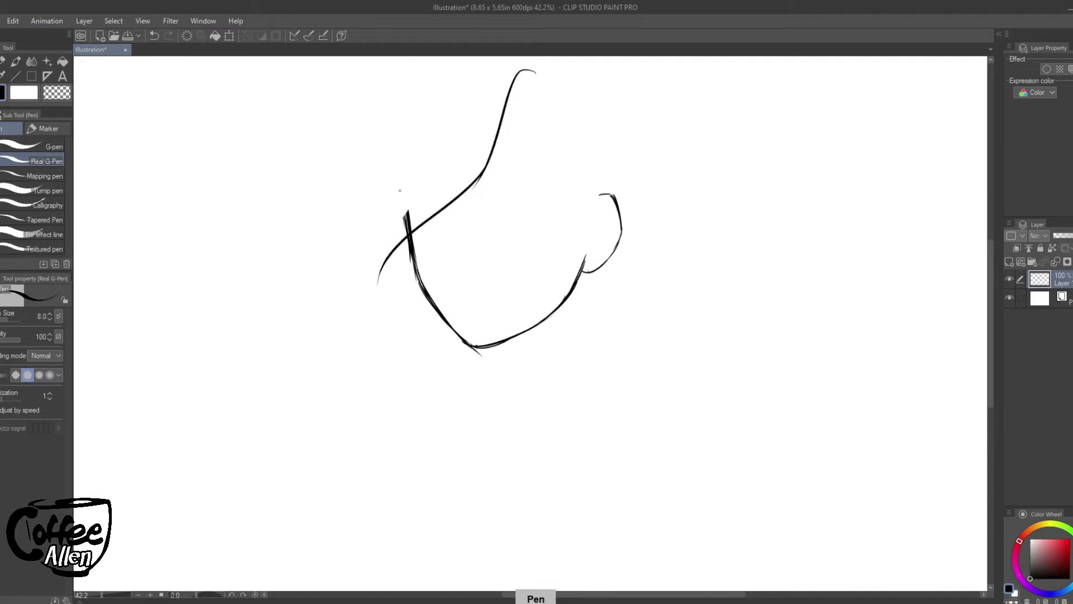
pyautogui.hotkey('ctrl', 'z')
pyautogui.hotkey('ctrl', 'z')
pyautogui.hotkey('ctrl', 'z')
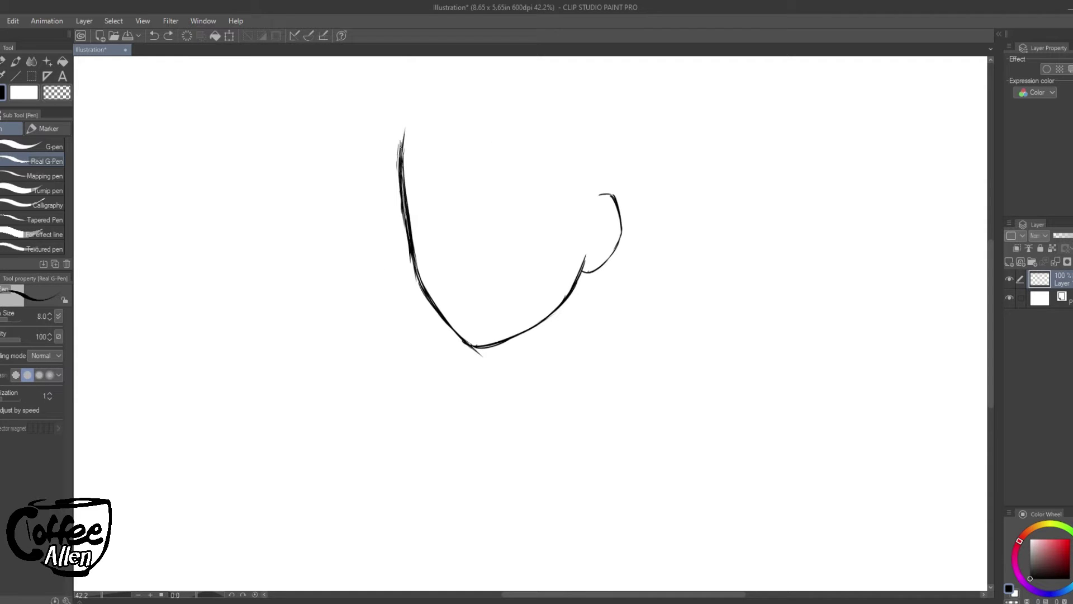
# Arc the rounded skull over the top and join it down to the ear.
pyautogui.moveTo(404, 131)
pyautogui.mouseDown()
pyautogui.moveTo(434, 89)
pyautogui.moveTo(484, 66)
pyautogui.moveTo(549, 62)
pyautogui.moveTo(605, 91)
pyautogui.mouseUp()
pyautogui.moveTo(551, 68); pyautogui.dragTo(637, 158)
pyautogui.moveTo(605, 102); pyautogui.dragTo(617, 201)
pyautogui.moveTo(621, 134); pyautogui.dragTo(619, 207)
pyautogui.moveTo(601, 99); pyautogui.dragTo(618, 208)
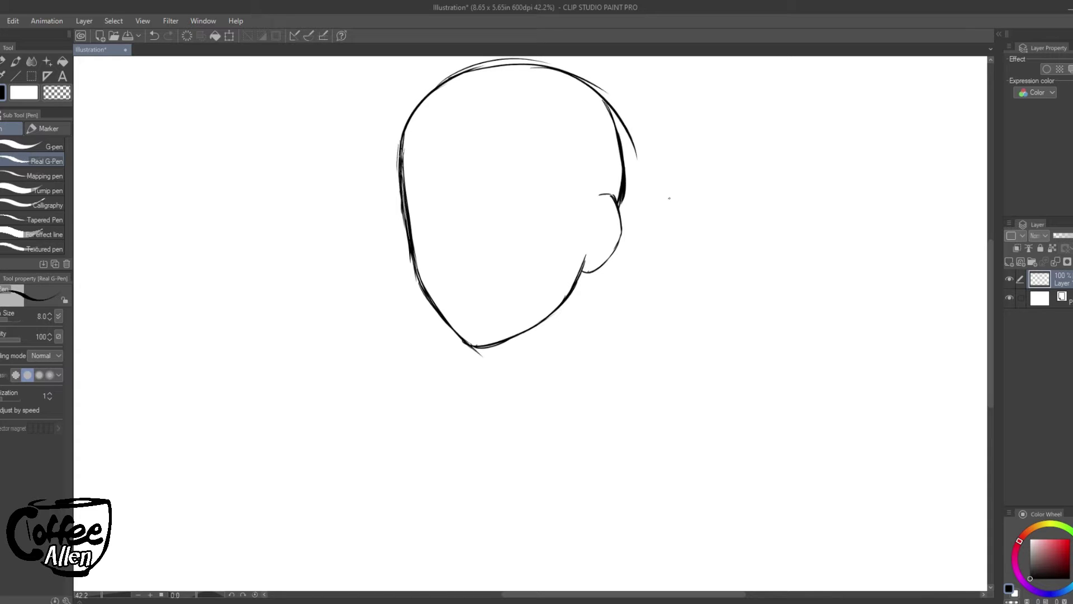
pyautogui.click(1009, 261)
pyautogui.scroll(2, 927, 233)
pyautogui.moveTo(503, 110)
pyautogui.mouseDown()
pyautogui.moveTo(526, 137)
pyautogui.moveTo(470, 135)
pyautogui.moveTo(385, 311)
pyautogui.mouseUp()
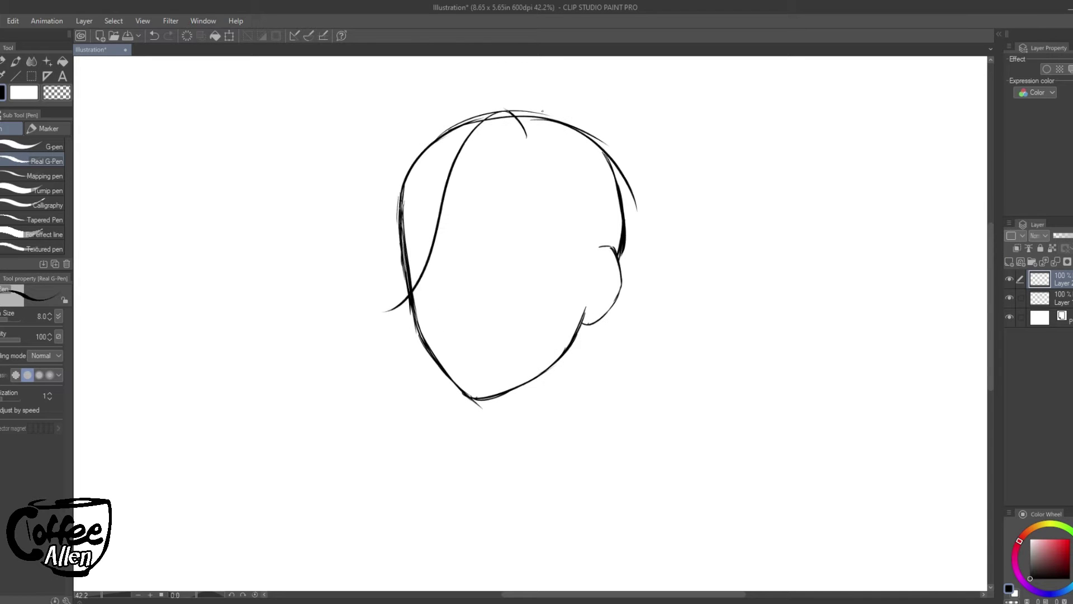
pyautogui.hotkey('ctrl', 'z')
pyautogui.moveTo(527, 137)
pyautogui.mouseDown()
pyautogui.moveTo(467, 150)
pyautogui.moveTo(512, 139)
pyautogui.moveTo(475, 137)
pyautogui.mouseUp()
pyautogui.hotkey('ctrl', 'z')
pyautogui.hotkey('ctrl', 'z')
pyautogui.moveTo(478, 146)
pyautogui.mouseDown()
pyautogui.moveTo(479, 133)
pyautogui.moveTo(487, 144)
pyautogui.mouseUp()
pyautogui.moveTo(485, 120)
pyautogui.mouseDown()
pyautogui.moveTo(493, 143)
pyautogui.moveTo(507, 145)
pyautogui.mouseUp()
pyautogui.moveTo(501, 112); pyautogui.dragTo(514, 140)
pyautogui.moveTo(507, 112)
pyautogui.mouseDown()
pyautogui.moveTo(521, 141)
pyautogui.moveTo(484, 123)
pyautogui.moveTo(455, 166)
pyautogui.mouseUp()
pyautogui.press(']')
pyautogui.press(']')
pyautogui.press(']')
pyautogui.press(']')
pyautogui.press('[')
pyautogui.press('[')
pyautogui.press('[')
pyautogui.press('[')
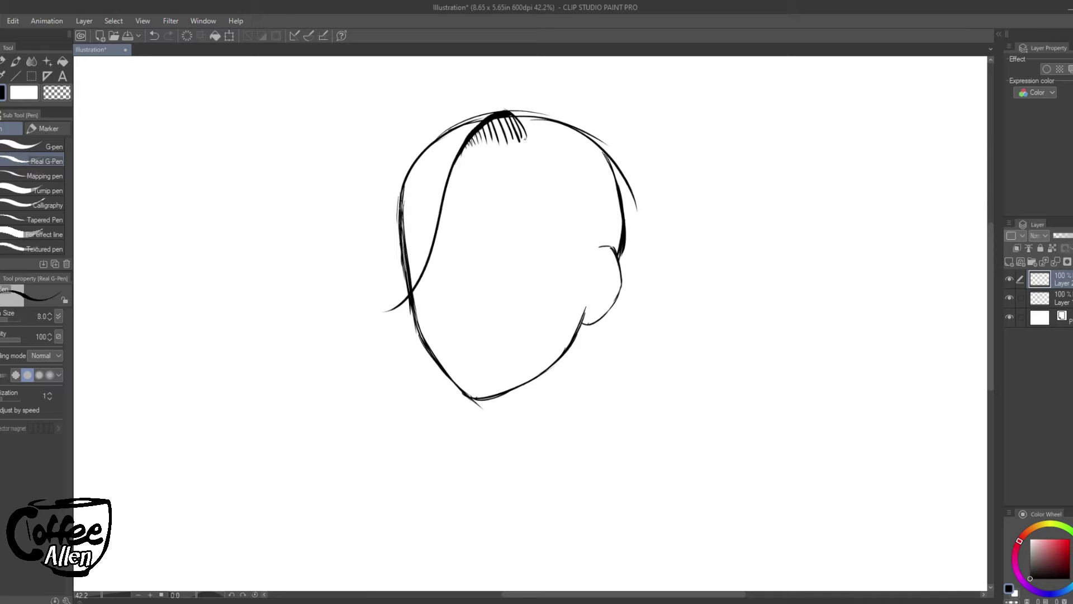
pyautogui.moveTo(530, 138)
pyautogui.mouseDown()
pyautogui.moveTo(492, 77)
pyautogui.moveTo(429, 90)
pyautogui.moveTo(315, 322)
pyautogui.moveTo(360, 373)
pyautogui.mouseUp()
pyautogui.moveTo(411, 299)
pyautogui.mouseDown()
pyautogui.moveTo(373, 379)
pyautogui.moveTo(409, 369)
pyautogui.mouseUp()
pyautogui.moveTo(541, 140)
pyautogui.mouseDown()
pyautogui.moveTo(573, 279)
pyautogui.moveTo(543, 284)
pyautogui.mouseUp()
pyautogui.moveTo(537, 92); pyautogui.dragTo(625, 153)
pyautogui.hotkey('ctrl', 'z')
pyautogui.hotkey('ctrl', 'z')
pyautogui.hotkey('ctrl', 'z')
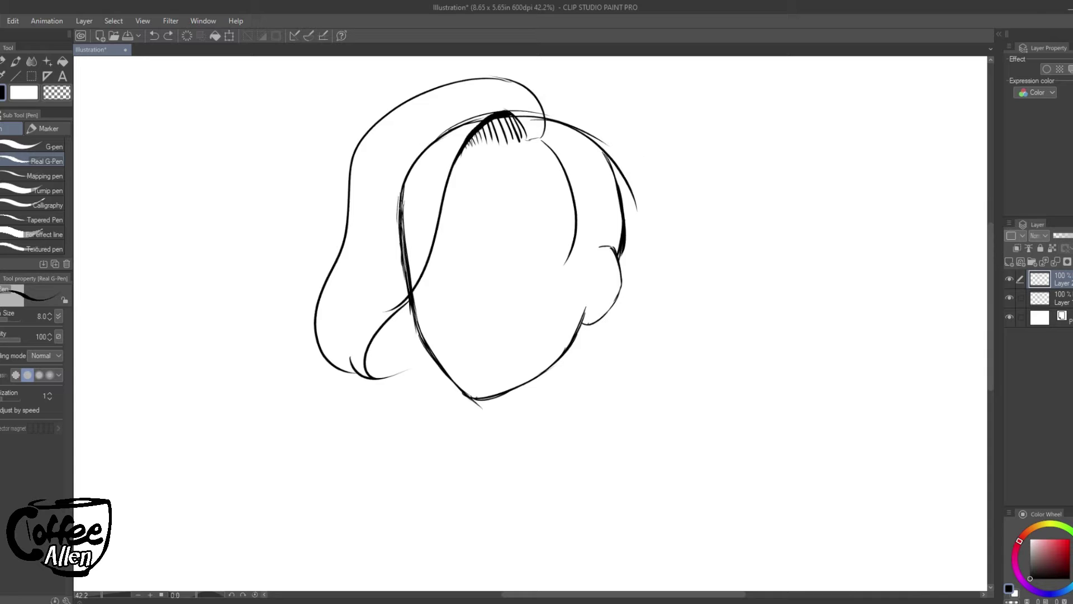
pyautogui.press('Delete')
pyautogui.moveTo(532, 139)
pyautogui.mouseDown()
pyautogui.moveTo(511, 105)
pyautogui.moveTo(530, 189)
pyautogui.moveTo(530, 169)
pyautogui.moveTo(490, 260)
pyautogui.mouseUp()
pyautogui.moveTo(508, 217); pyautogui.dragTo(493, 273)
pyautogui.moveTo(542, 110)
pyautogui.mouseDown()
pyautogui.moveTo(508, 83)
pyautogui.moveTo(421, 116)
pyautogui.moveTo(339, 260)
pyautogui.mouseUp()
pyautogui.moveTo(350, 223); pyautogui.dragTo(324, 309)
pyautogui.moveTo(366, 273); pyautogui.dragTo(312, 340)
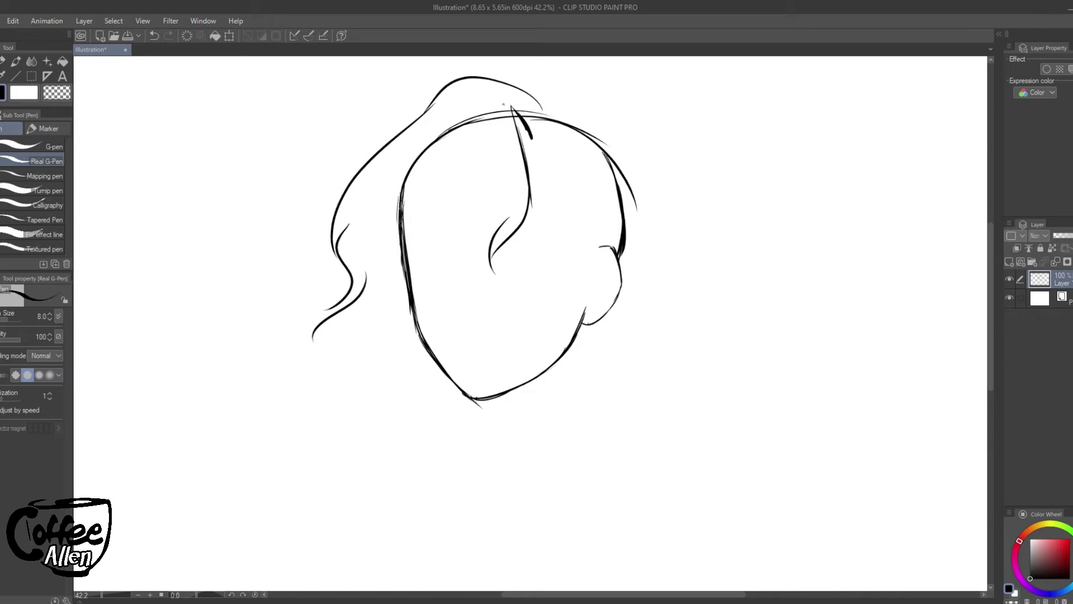
pyautogui.moveTo(504, 105)
pyautogui.mouseDown()
pyautogui.moveTo(423, 152)
pyautogui.moveTo(365, 287)
pyautogui.mouseUp()
pyautogui.moveTo(401, 249)
pyautogui.mouseDown()
pyautogui.moveTo(384, 309)
pyautogui.moveTo(393, 300)
pyautogui.moveTo(408, 323)
pyautogui.mouseUp()
pyautogui.moveTo(497, 113)
pyautogui.mouseDown()
pyautogui.moveTo(446, 229)
pyautogui.moveTo(467, 267)
pyautogui.mouseUp()
pyautogui.moveTo(508, 218); pyautogui.dragTo(469, 280)
pyautogui.moveTo(454, 180); pyautogui.dragTo(391, 312)
pyautogui.moveTo(534, 143)
pyautogui.mouseDown()
pyautogui.moveTo(543, 127)
pyautogui.moveTo(576, 187)
pyautogui.moveTo(553, 304)
pyautogui.mouseUp()
pyautogui.moveTo(583, 258); pyautogui.dragTo(554, 302)
pyautogui.moveTo(535, 100)
pyautogui.mouseDown()
pyautogui.moveTo(548, 87)
pyautogui.moveTo(633, 187)
pyautogui.mouseUp()
pyautogui.moveTo(606, 134)
pyautogui.mouseDown()
pyautogui.moveTo(701, 401)
pyautogui.moveTo(622, 449)
pyautogui.mouseUp()
pyautogui.moveTo(603, 109); pyautogui.dragTo(647, 171)
pyautogui.moveTo(604, 102); pyautogui.dragTo(644, 172)
pyautogui.moveTo(596, 134)
pyautogui.mouseDown()
pyautogui.moveTo(626, 203)
pyautogui.moveTo(607, 152)
pyautogui.mouseUp()
pyautogui.moveTo(607, 152)
pyautogui.mouseDown()
pyautogui.moveTo(631, 187)
pyautogui.moveTo(612, 141)
pyautogui.moveTo(649, 196)
pyautogui.moveTo(620, 187)
pyautogui.moveTo(620, 266)
pyautogui.mouseUp()
pyautogui.press('p')
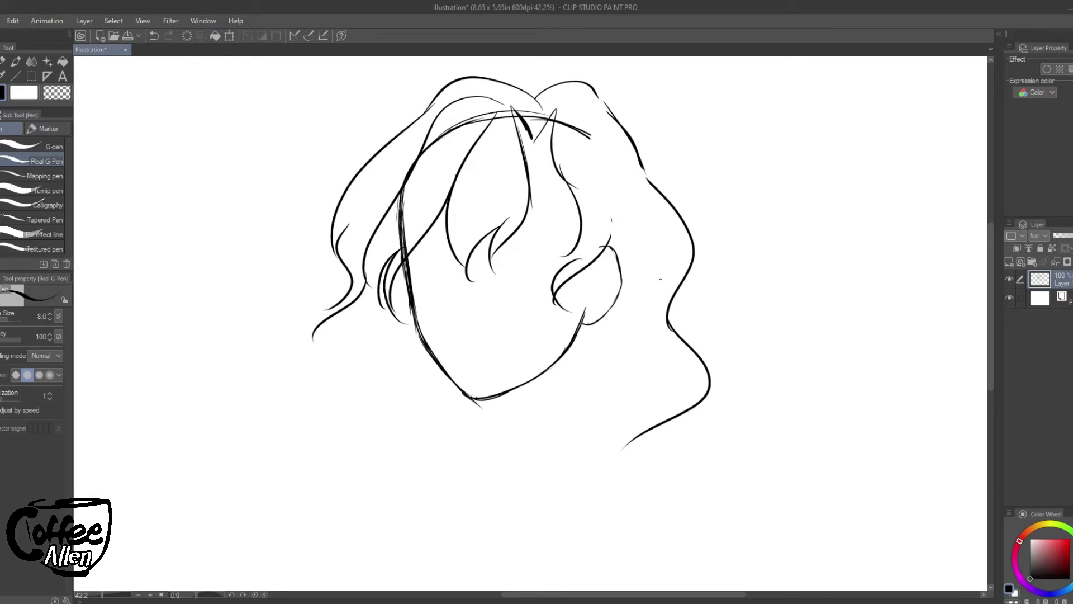
pyautogui.hotkey('ctrl', 'z')
pyautogui.hotkey('ctrl', 'z')
pyautogui.hotkey('ctrl', 'z')
pyautogui.hotkey('ctrl', 'z')
pyautogui.hotkey('ctrl', 'z')
pyautogui.hotkey('ctrl', 'z')
pyautogui.hotkey('ctrl', 'z')
pyautogui.hotkey('ctrl', 'z')
pyautogui.hotkey('ctrl', 'z')
pyautogui.hotkey('ctrl', 'z')
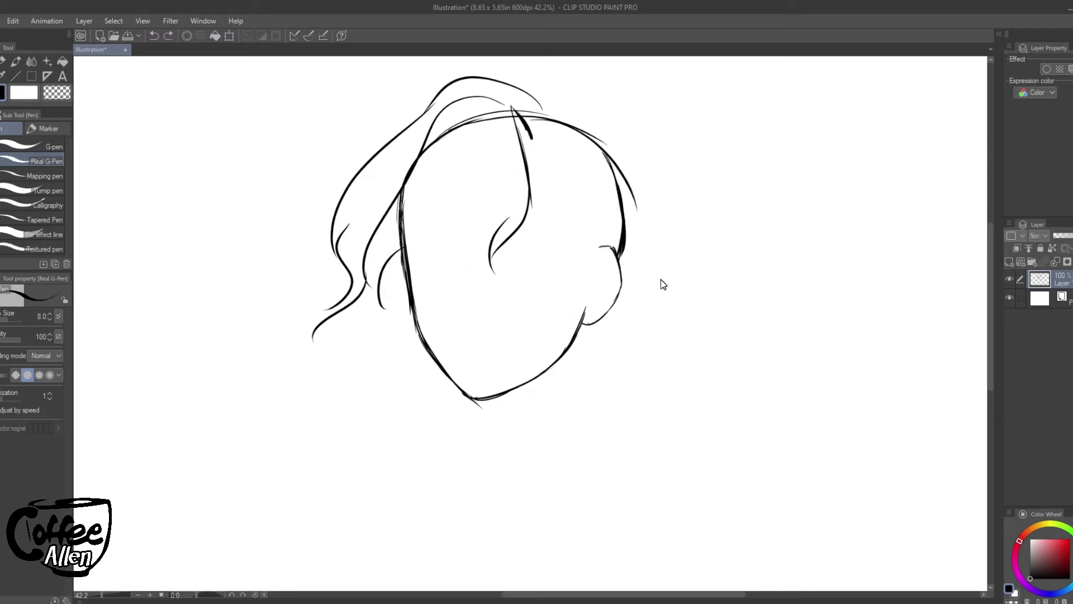
pyautogui.hotkey('ctrl', 'z')
pyautogui.hotkey('ctrl', 'z')
pyautogui.hotkey('ctrl', 'z')
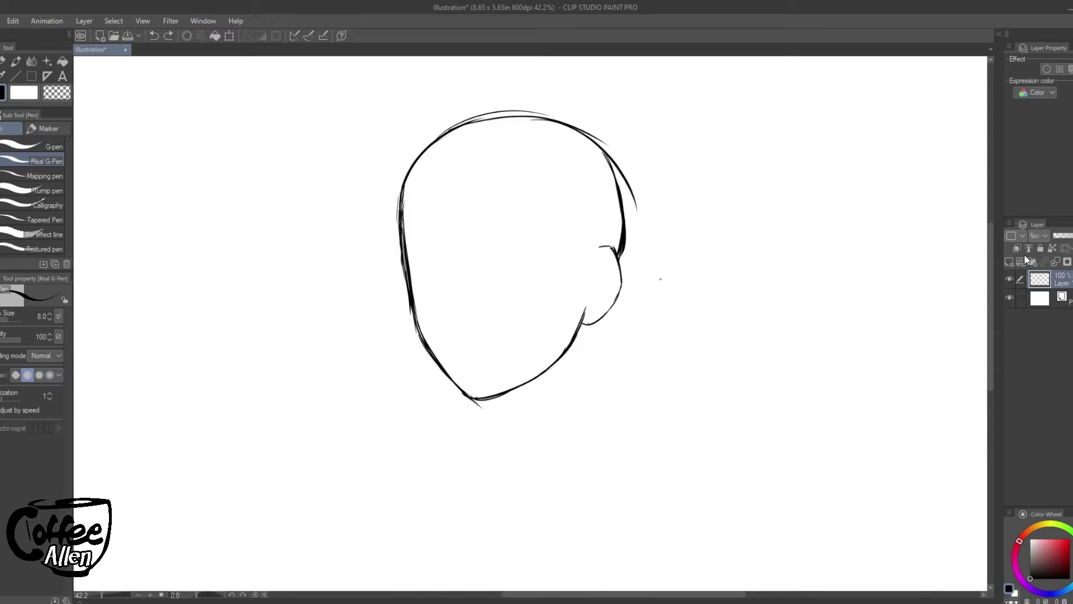
# On a new raster layer, sketch the hair peak and bangs over the forehead.
pyautogui.click(1009, 261)
pyautogui.moveTo(532, 143)
pyautogui.mouseDown()
pyautogui.moveTo(507, 139)
pyautogui.moveTo(502, 171)
pyautogui.mouseUp()
pyautogui.hotkey('ctrl', 'z')
pyautogui.hotkey('ctrl', 'z')
pyautogui.hotkey('ctrl', 'z')
pyautogui.hotkey('ctrl', 'y')
pyautogui.moveTo(524, 109)
pyautogui.mouseDown()
pyautogui.moveTo(541, 146)
pyautogui.moveTo(512, 251)
pyautogui.moveTo(489, 288)
pyautogui.mouseUp()
pyautogui.moveTo(509, 239); pyautogui.dragTo(491, 279)
pyautogui.moveTo(524, 89)
pyautogui.mouseDown()
pyautogui.moveTo(534, 105)
pyautogui.moveTo(497, 56)
pyautogui.mouseUp()
# Draw the left hair outline, a long bang strand, and a strand down the left cheek.
pyautogui.moveTo(479, 56); pyautogui.dragTo(371, 270)
pyautogui.moveTo(390, 221)
pyautogui.mouseDown()
pyautogui.moveTo(366, 327)
pyautogui.moveTo(351, 333)
pyautogui.mouseUp()
pyautogui.moveTo(506, 91)
pyautogui.mouseDown()
pyautogui.moveTo(438, 268)
pyautogui.moveTo(453, 290)
pyautogui.mouseUp()
pyautogui.moveTo(453, 246); pyautogui.dragTo(462, 317)
pyautogui.moveTo(490, 263); pyautogui.dragTo(469, 315)
pyautogui.moveTo(464, 162)
pyautogui.mouseDown()
pyautogui.moveTo(399, 326)
pyautogui.moveTo(383, 336)
pyautogui.mouseUp()
pyautogui.moveTo(394, 299); pyautogui.dragTo(356, 339)
# Add strands on the right side, the neck line to the shoulder, and long left strands.
pyautogui.moveTo(539, 147)
pyautogui.mouseDown()
pyautogui.moveTo(577, 233)
pyautogui.moveTo(542, 292)
pyautogui.mouseUp()
pyautogui.moveTo(595, 212); pyautogui.dragTo(565, 327)
pyautogui.moveTo(534, 98)
pyautogui.mouseDown()
pyautogui.moveTo(556, 83)
pyautogui.moveTo(618, 128)
pyautogui.moveTo(643, 324)
pyautogui.moveTo(578, 474)
pyautogui.moveTo(531, 531)
pyautogui.mouseUp()
pyautogui.moveTo(585, 323)
pyautogui.mouseDown()
pyautogui.moveTo(564, 401)
pyautogui.moveTo(517, 447)
pyautogui.mouseUp()
pyautogui.moveTo(562, 424)
pyautogui.mouseDown()
pyautogui.moveTo(517, 506)
pyautogui.moveTo(531, 530)
pyautogui.mouseUp()
pyautogui.moveTo(468, 82)
pyautogui.mouseDown()
pyautogui.moveTo(372, 144)
pyautogui.moveTo(292, 383)
pyautogui.mouseUp()
pyautogui.moveTo(330, 342); pyautogui.dragTo(313, 492)
pyautogui.moveTo(441, 372)
pyautogui.mouseDown()
pyautogui.moveTo(437, 442)
pyautogui.moveTo(335, 543)
pyautogui.mouseUp()
pyautogui.moveTo(369, 469); pyautogui.dragTo(317, 535)
# On another new layer, draw the left eye's lashes at brush size 12, then return to size 8.
pyautogui.click(1008, 261)
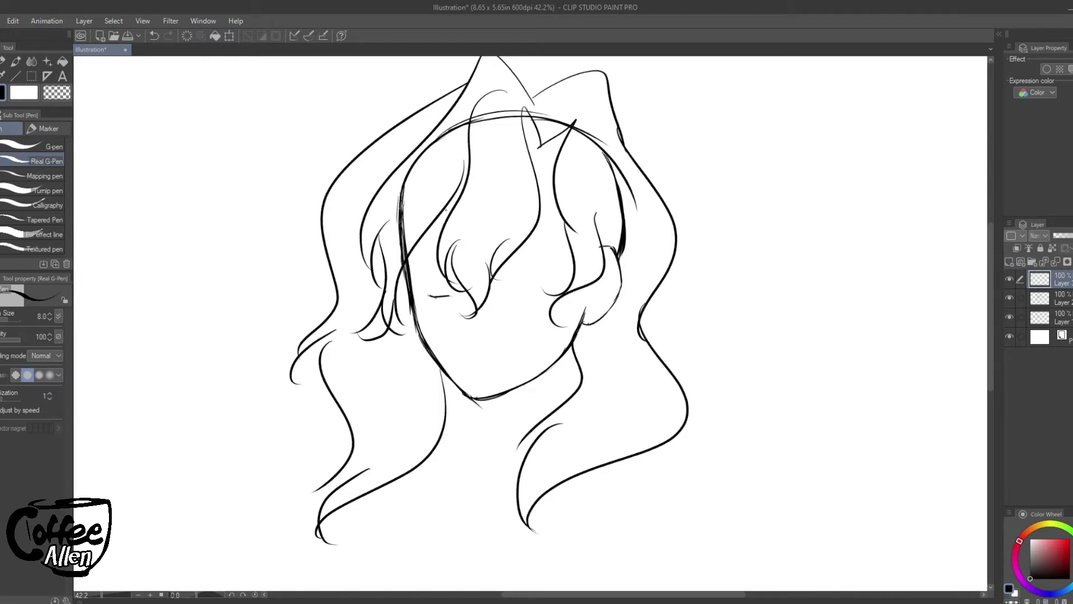
pyautogui.press(']')
pyautogui.press(']')
pyautogui.moveTo(453, 256)
pyautogui.mouseDown()
pyautogui.moveTo(434, 245)
pyautogui.moveTo(410, 279)
pyautogui.moveTo(452, 284)
pyautogui.moveTo(431, 291)
pyautogui.moveTo(433, 275)
pyautogui.mouseUp()
pyautogui.press('[')
# Draw the right eye's lashes, lid and iris, darkening both irises at brush sizes 10–20.
pyautogui.moveTo(515, 294); pyautogui.dragTo(544, 295)
pyautogui.moveTo(519, 252)
pyautogui.mouseDown()
pyautogui.moveTo(506, 264)
pyautogui.moveTo(506, 250)
pyautogui.moveTo(545, 253)
pyautogui.moveTo(559, 272)
pyautogui.moveTo(561, 287)
pyautogui.moveTo(522, 290)
pyautogui.moveTo(532, 288)
pyautogui.mouseUp()
pyautogui.moveTo(542, 259)
pyautogui.mouseDown()
pyautogui.moveTo(543, 283)
pyautogui.moveTo(522, 290)
pyautogui.mouseUp()
pyautogui.moveTo(532, 252); pyautogui.dragTo(530, 271)
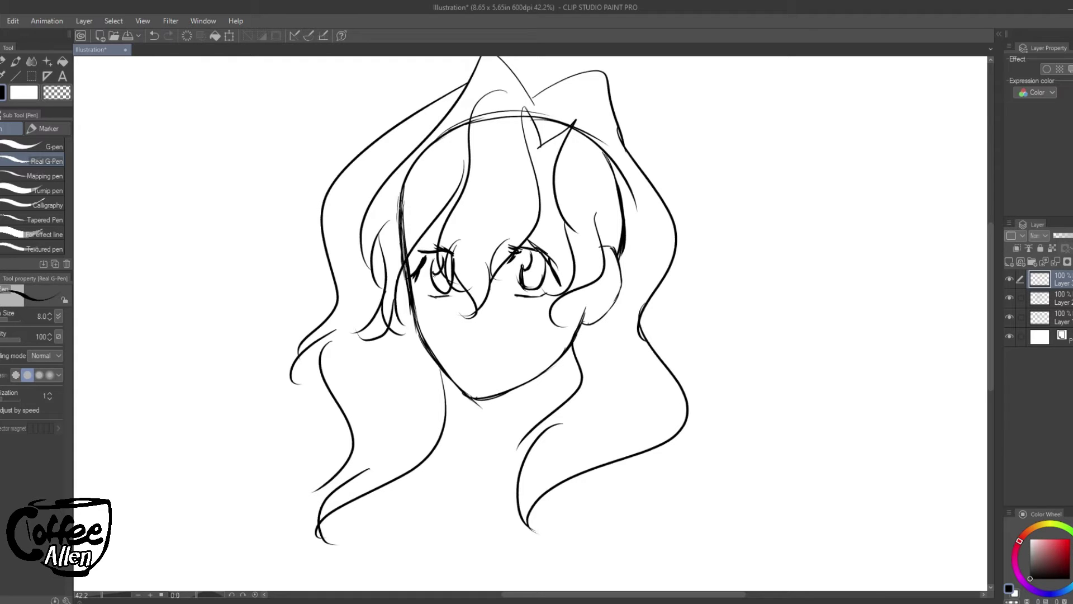
pyautogui.moveTo(447, 274)
pyautogui.mouseDown()
pyautogui.moveTo(434, 289)
pyautogui.moveTo(444, 275)
pyautogui.mouseUp()
pyautogui.press(']')
pyautogui.moveTo(523, 273)
pyautogui.mouseDown()
pyautogui.moveTo(535, 274)
pyautogui.moveTo(537, 253)
pyautogui.moveTo(525, 276)
pyautogui.mouseUp()
pyautogui.press(']')
pyautogui.press(']')
pyautogui.press(']')
pyautogui.press(']')
pyautogui.press('[')
pyautogui.press('[')
pyautogui.press('[')
# Draw the nose with its tip and blush hatching, discarding a trial mouth stroke.
pyautogui.moveTo(461, 322); pyautogui.dragTo(464, 337)
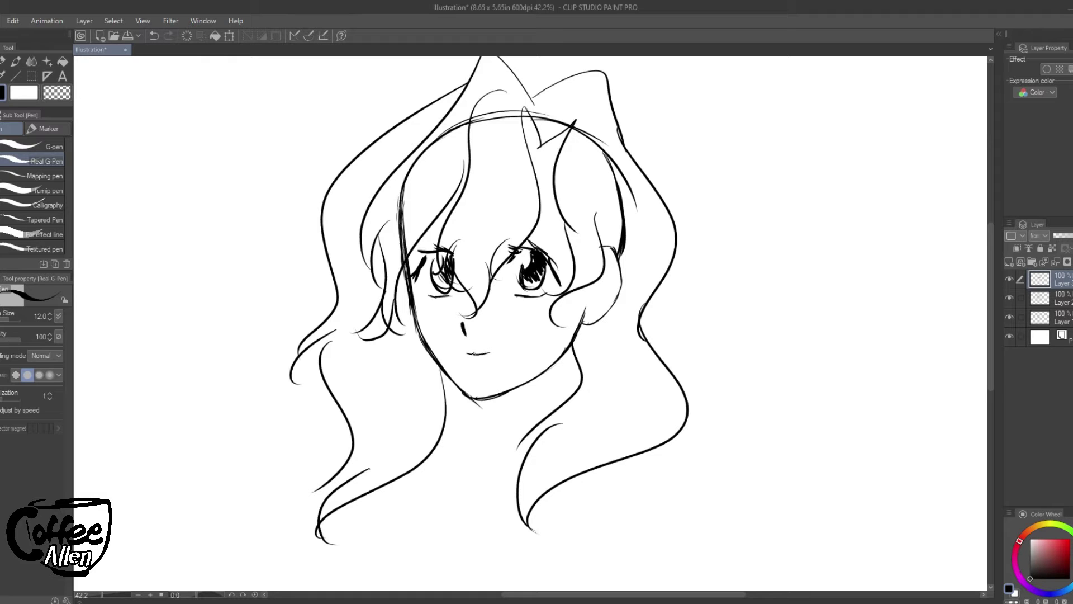
pyautogui.moveTo(469, 395); pyautogui.dragTo(492, 397)
pyautogui.hotkey('ctrl', 'z')
pyautogui.moveTo(464, 319)
pyautogui.mouseDown()
pyautogui.moveTo(472, 325)
pyautogui.moveTo(433, 308)
pyautogui.mouseUp()
# Draw both eyebrows at brush size 8 and sketch the neck below the chin.
pyautogui.moveTo(413, 237); pyautogui.dragTo(452, 229)
pyautogui.hotkey('ctrl', 'z')
pyautogui.press('[')
pyautogui.press('[')
pyautogui.moveTo(455, 231); pyautogui.dragTo(411, 232)
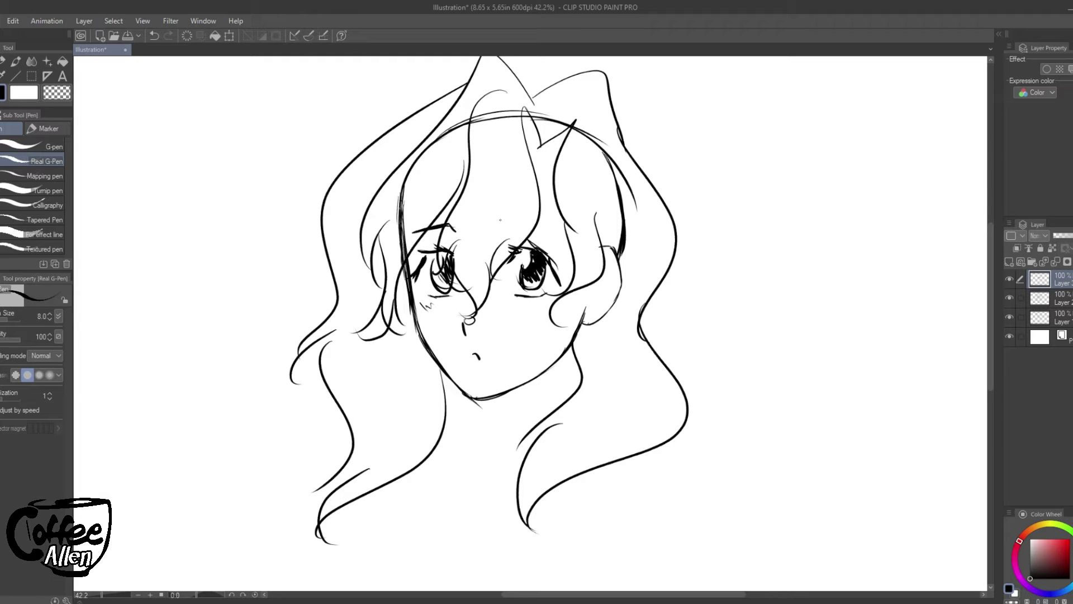
pyautogui.moveTo(507, 227); pyautogui.dragTo(551, 230)
pyautogui.moveTo(480, 400)
pyautogui.mouseDown()
pyautogui.moveTo(484, 420)
pyautogui.moveTo(463, 438)
pyautogui.mouseUp()
pyautogui.moveTo(478, 419); pyautogui.dragTo(443, 432)
# Draw the right neck side, both shoulders, and the chest curve and sleeve outline.
pyautogui.moveTo(571, 346); pyautogui.dragTo(575, 391)
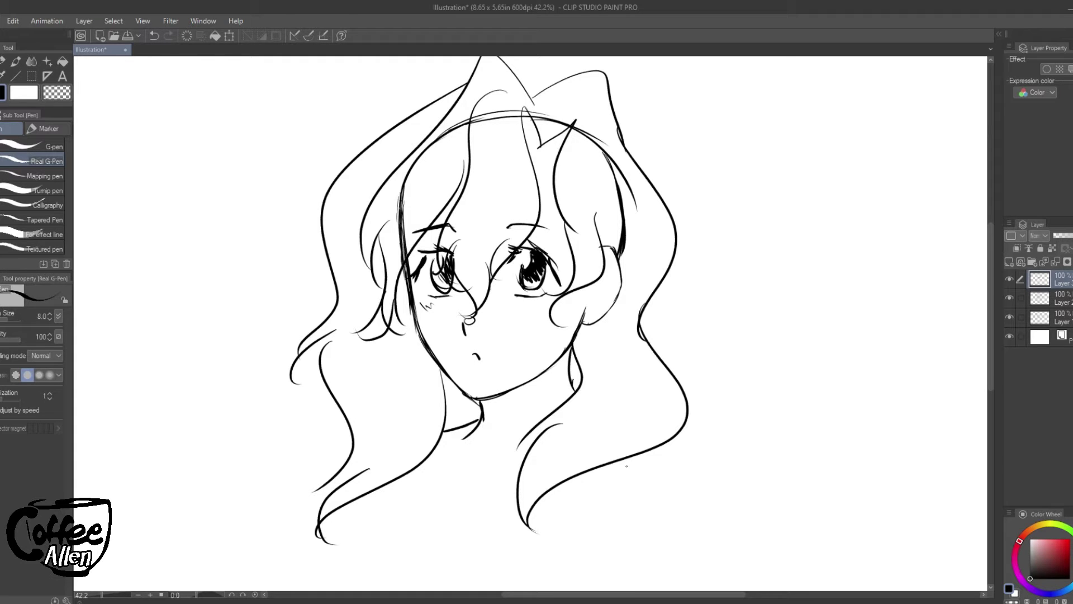
pyautogui.moveTo(628, 456); pyautogui.dragTo(677, 502)
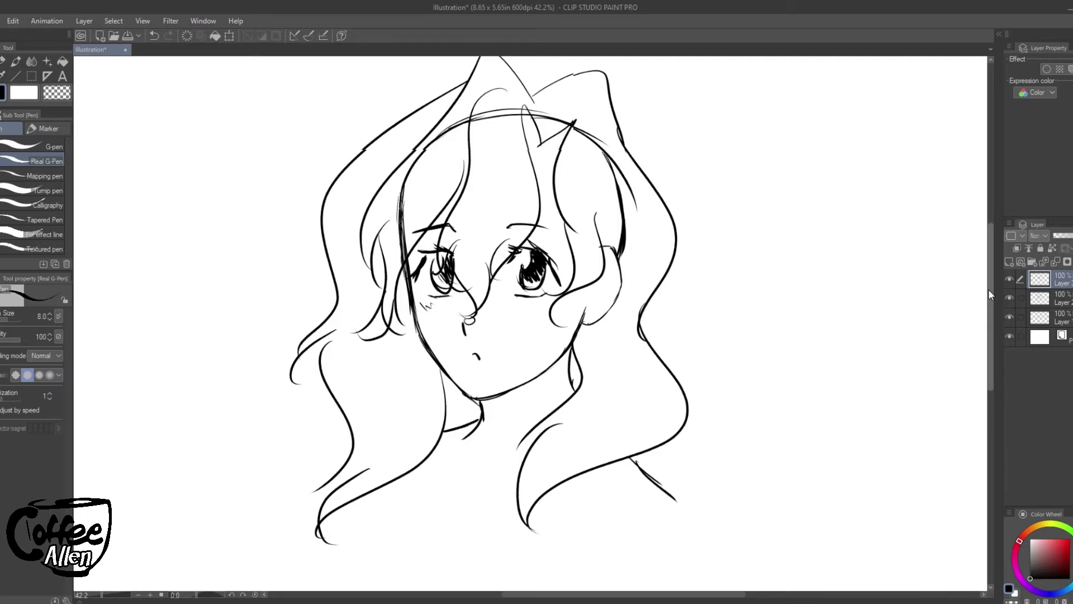
pyautogui.scroll(-3, 987, 294)
pyautogui.moveTo(417, 335)
pyautogui.mouseDown()
pyautogui.moveTo(387, 389)
pyautogui.moveTo(615, 441)
pyautogui.mouseUp()
pyautogui.moveTo(615, 382)
pyautogui.mouseDown()
pyautogui.moveTo(625, 430)
pyautogui.moveTo(602, 446)
pyautogui.mouseUp()
pyautogui.moveTo(669, 365)
pyautogui.mouseDown()
pyautogui.moveTo(680, 418)
pyautogui.moveTo(535, 464)
pyautogui.moveTo(471, 464)
pyautogui.moveTo(480, 420)
pyautogui.mouseUp()
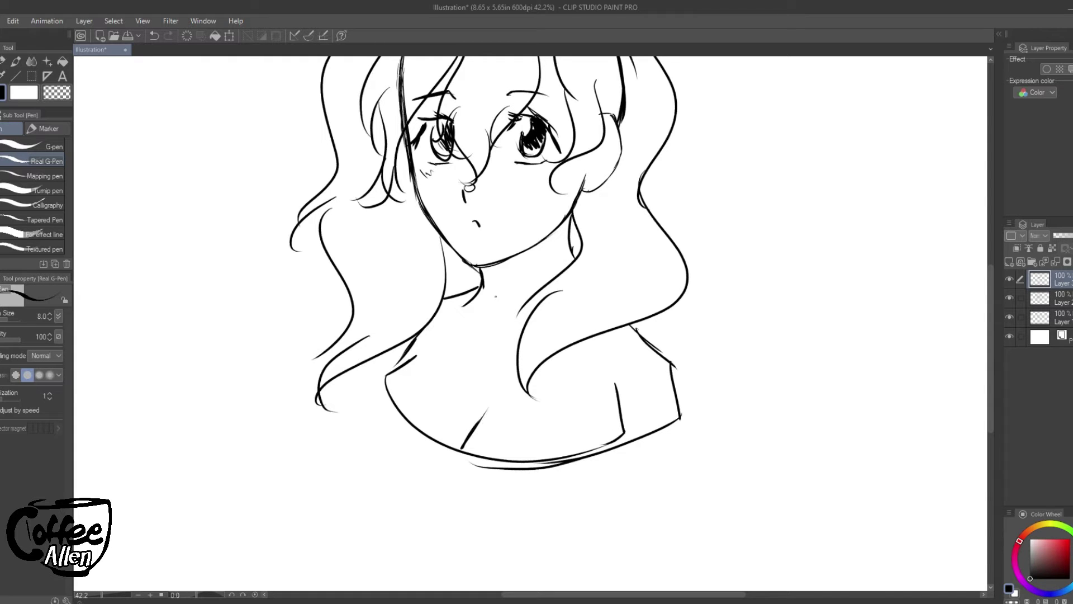
# Erase the neck stroke's curved tail and add a curve beside the hair at the shoulder.
pyautogui.press('e')
pyautogui.moveTo(464, 306)
pyautogui.mouseDown()
pyautogui.moveTo(485, 290)
pyautogui.moveTo(487, 309)
pyautogui.moveTo(483, 284)
pyautogui.moveTo(485, 335)
pyautogui.mouseUp()
pyautogui.press('p')
pyautogui.moveTo(542, 286); pyautogui.dragTo(519, 344)
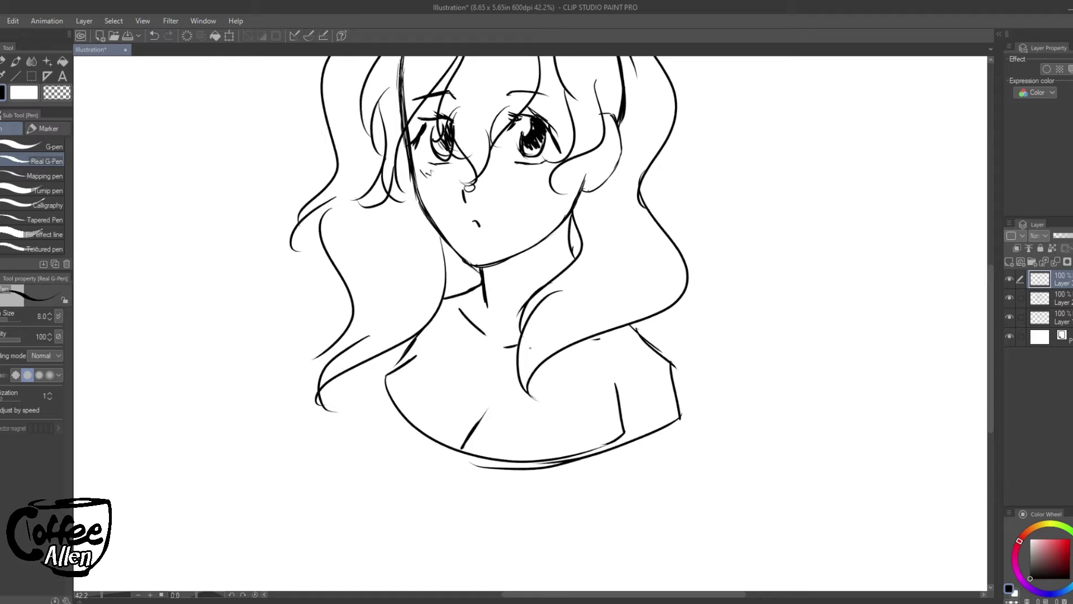
# Select the hair layer (Layer 2) and add strokes along the right side of the hair curl.
pyautogui.click(1012, 280)
pyautogui.click(1012, 280)
pyautogui.click(1009, 298)
pyautogui.click(1009, 298)
pyautogui.click(1062, 302)
pyautogui.moveTo(991, 321); pyautogui.dragTo(991, 274)
pyautogui.moveTo(583, 344); pyautogui.dragTo(597, 338)
pyautogui.moveTo(607, 263)
pyautogui.mouseDown()
pyautogui.moveTo(620, 272)
pyautogui.moveTo(622, 305)
pyautogui.moveTo(593, 341)
pyautogui.mouseUp()
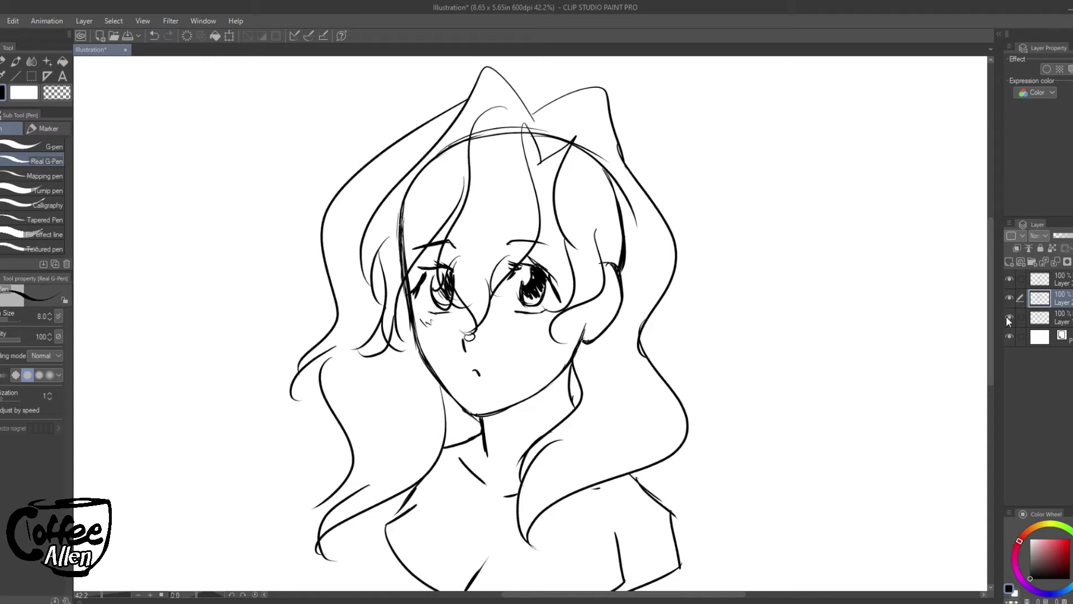
# Darken the left cheek line and reinforce the lower-left strands and the top hair tuft.
pyautogui.click(1008, 318)
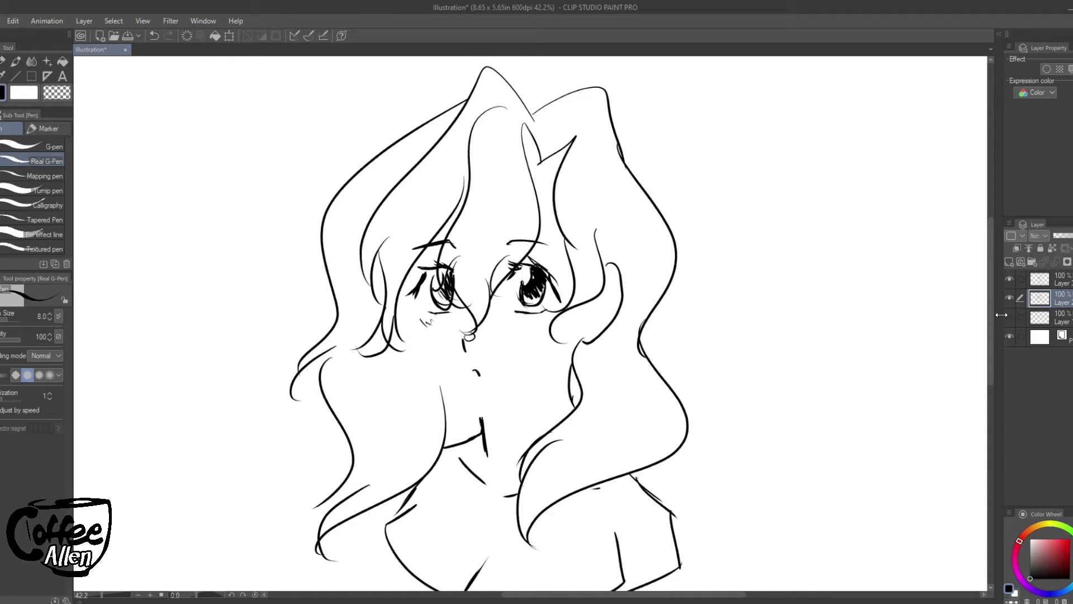
pyautogui.click(1009, 317)
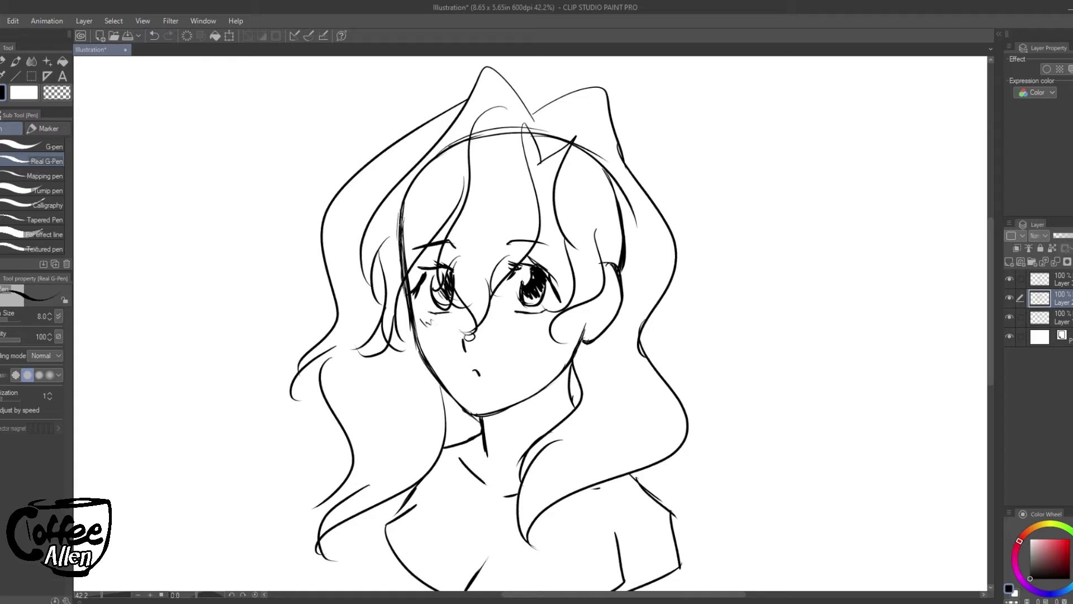
pyautogui.moveTo(403, 285)
pyautogui.mouseDown()
pyautogui.moveTo(424, 363)
pyautogui.moveTo(467, 413)
pyautogui.moveTo(443, 448)
pyautogui.mouseUp()
pyautogui.moveTo(360, 491); pyautogui.dragTo(304, 536)
pyautogui.moveTo(327, 499); pyautogui.dragTo(304, 537)
pyautogui.moveTo(337, 347); pyautogui.dragTo(319, 377)
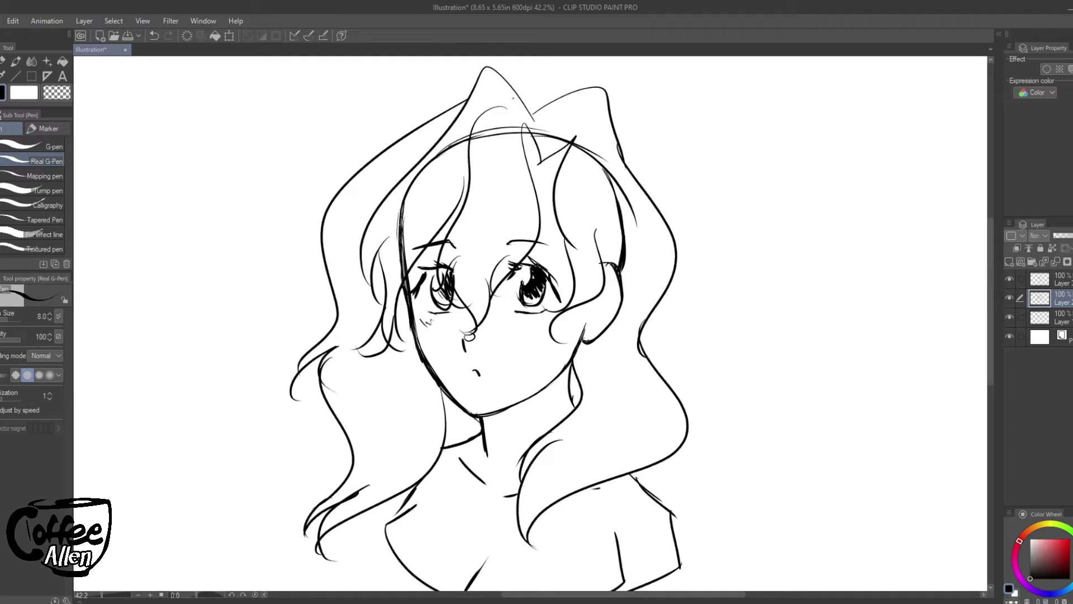
pyautogui.moveTo(508, 87); pyautogui.dragTo(531, 112)
pyautogui.moveTo(526, 160); pyautogui.dragTo(557, 174)
# Erase the stray hair stroke near the bottom on the face layer (Layer 3), then return to the pen.
pyautogui.click(1010, 296)
pyautogui.click(1009, 297)
pyautogui.click(1010, 298)
pyautogui.click(1010, 298)
pyautogui.click(1010, 280)
pyautogui.click(1011, 280)
pyautogui.click(1068, 281)
pyautogui.press('e')
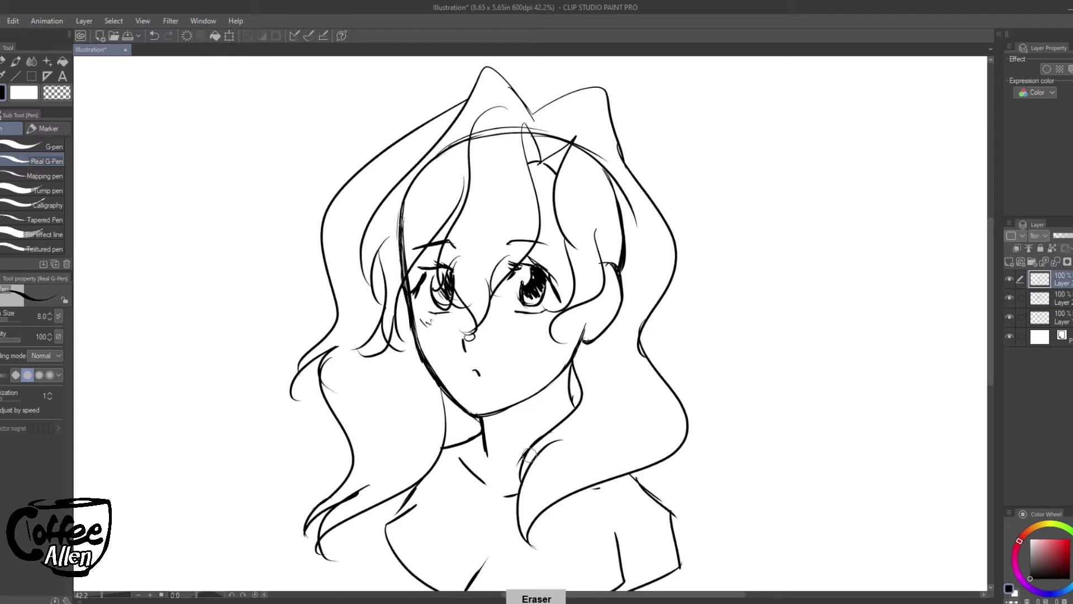
pyautogui.moveTo(532, 450); pyautogui.dragTo(523, 474)
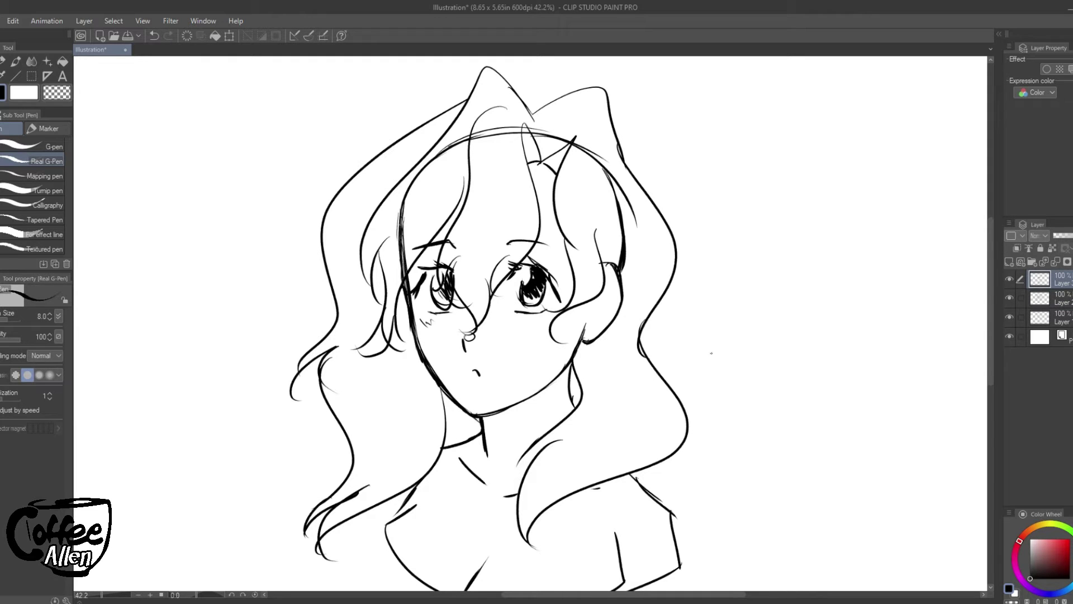
pyautogui.click(1009, 278)
pyautogui.click(1010, 278)
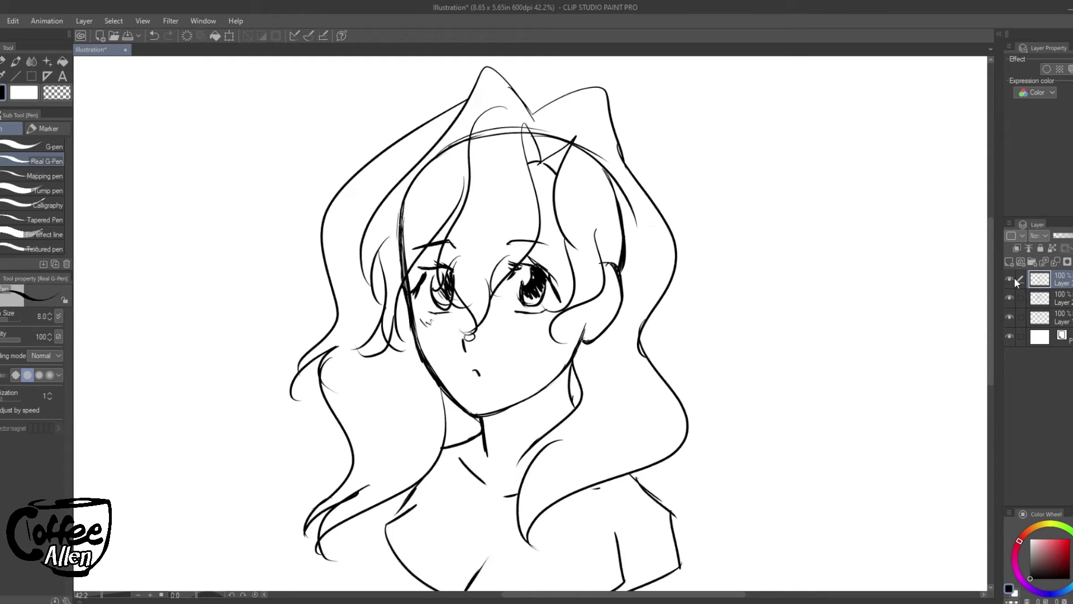
pyautogui.click(1045, 298)
pyautogui.press('p')
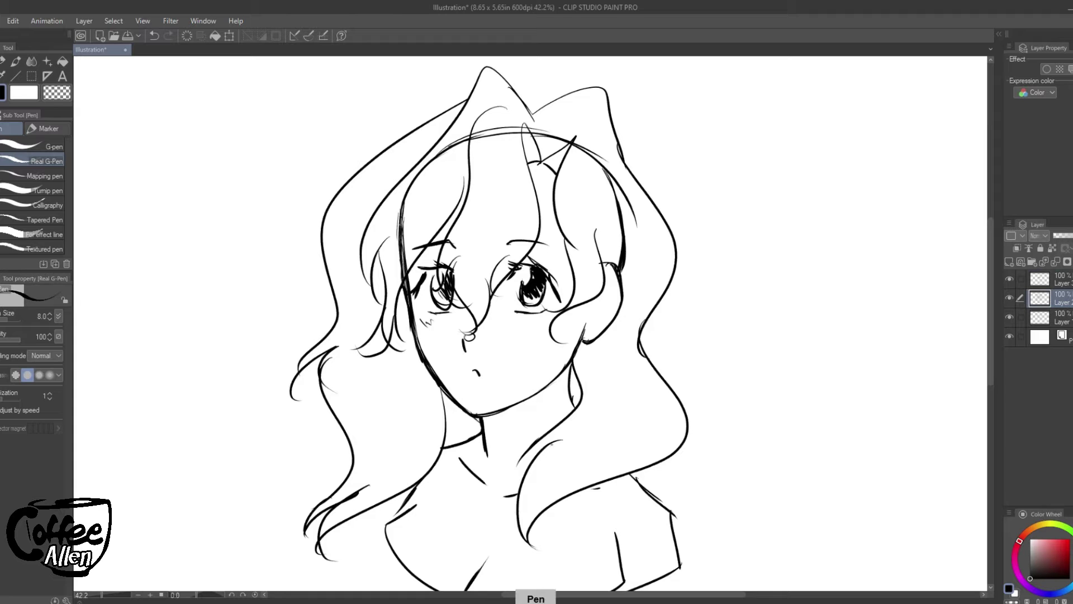
# Compare the sketch with the face layer hidden and shown, then make the face layer active.
pyautogui.click(1009, 279)
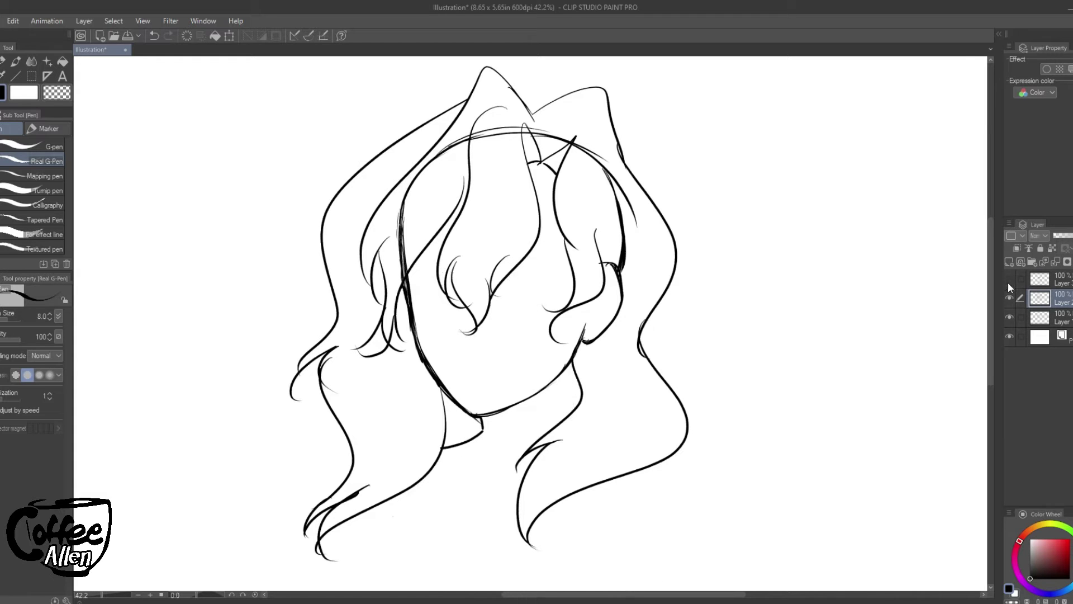
pyautogui.click(1008, 281)
pyautogui.click(1008, 281)
pyautogui.click(1008, 281)
pyautogui.click(1008, 280)
pyautogui.click(1008, 279)
pyautogui.click(1056, 283)
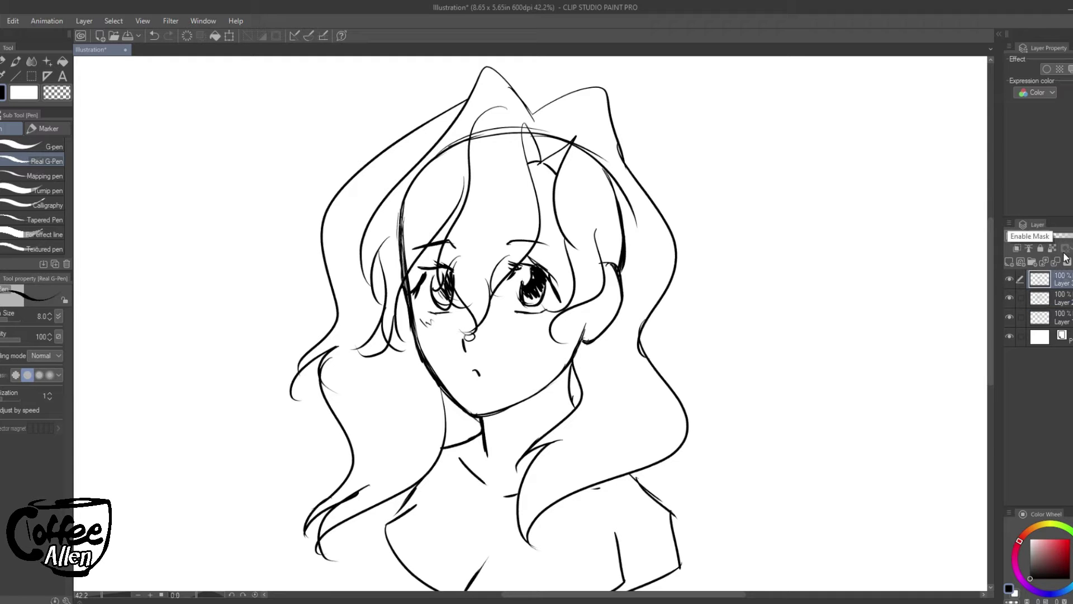
# Paint a selection over the eyes and face lines with the Selection pen at size 120.
pyautogui.click(31, 76)
pyautogui.click(29, 211)
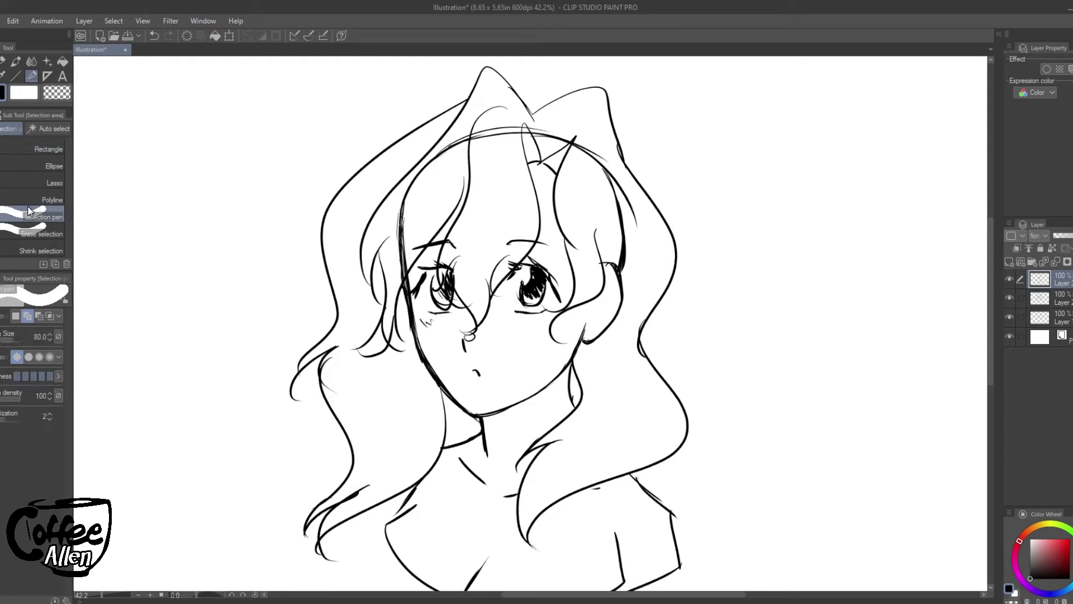
pyautogui.press(']')
pyautogui.press(']')
pyautogui.moveTo(531, 279)
pyautogui.mouseDown()
pyautogui.moveTo(545, 296)
pyautogui.moveTo(517, 248)
pyautogui.moveTo(499, 268)
pyautogui.moveTo(430, 246)
pyautogui.moveTo(441, 324)
pyautogui.moveTo(469, 327)
pyautogui.moveTo(486, 360)
pyautogui.mouseUp()
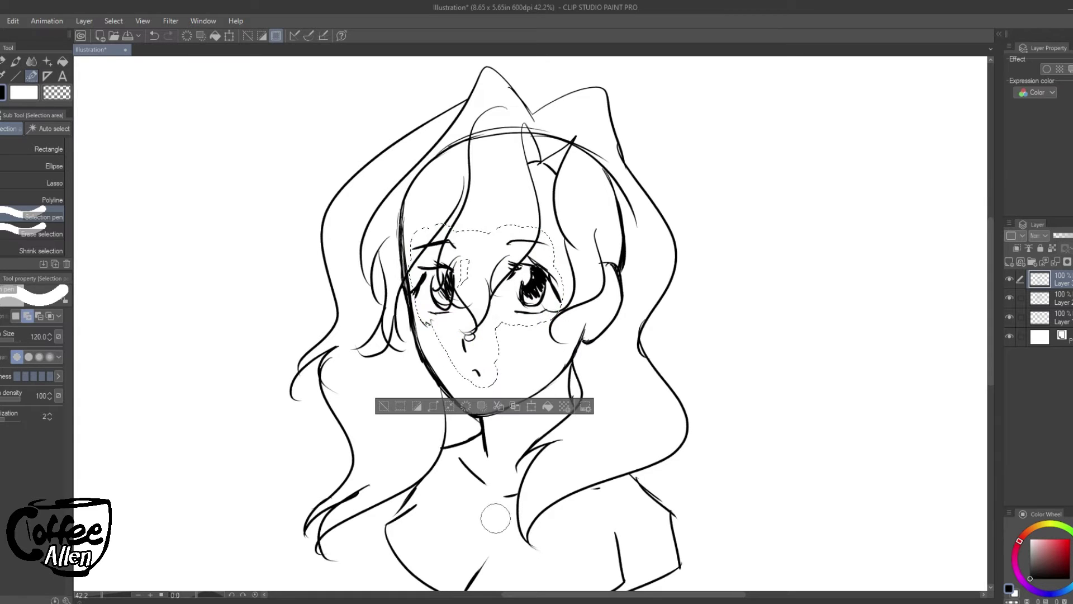
pyautogui.moveTo(484, 551)
pyautogui.mouseDown()
pyautogui.moveTo(472, 576)
pyautogui.moveTo(453, 503)
pyautogui.moveTo(464, 455)
pyautogui.moveTo(511, 492)
pyautogui.moveTo(492, 503)
pyautogui.mouseUp()
pyautogui.moveTo(594, 497); pyautogui.dragTo(621, 577)
pyautogui.hotkey('ctrl', 'z')
pyautogui.moveTo(599, 495); pyautogui.dragTo(601, 499)
# Cut and paste the selected lines to a new layer, move it down, merge it below, and deselect.
pyautogui.hotkey('ctrl', 'x')
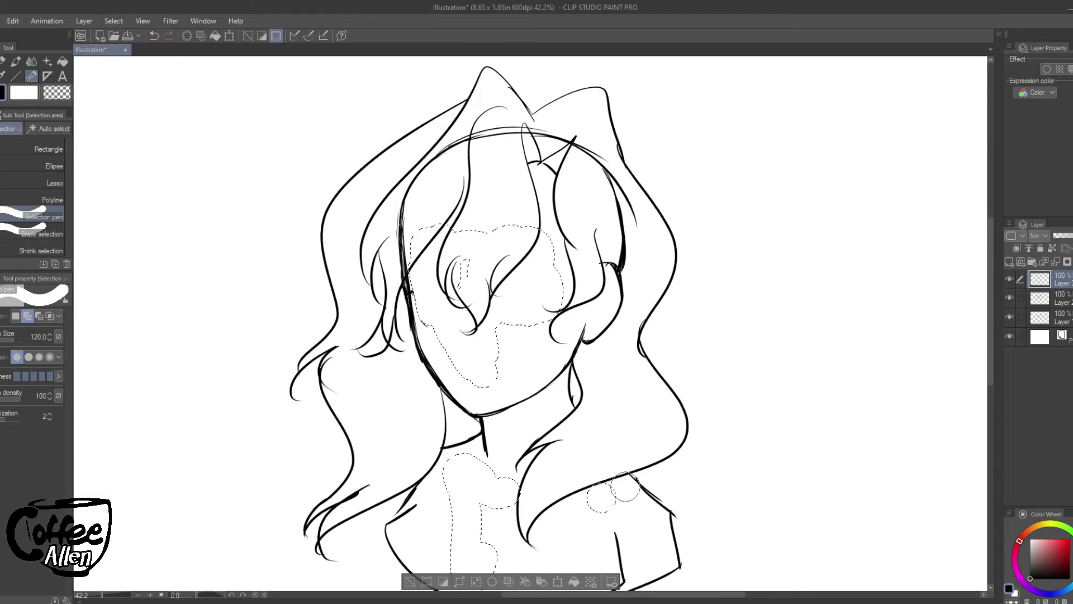
pyautogui.hotkey('ctrl', 'v')
pyautogui.moveTo(1065, 298); pyautogui.dragTo(1070, 330)
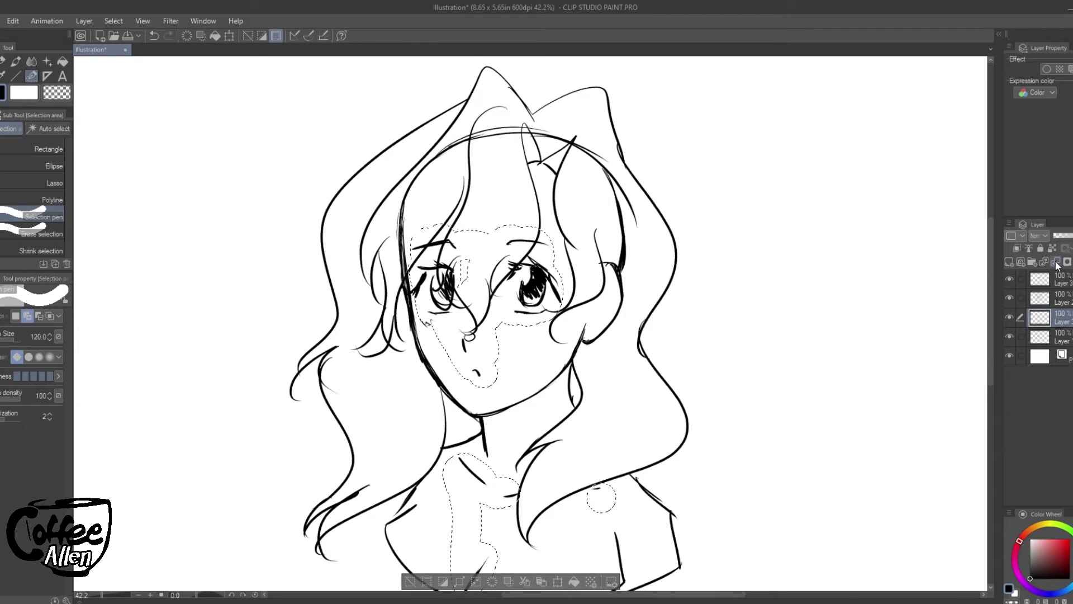
pyautogui.click(1056, 262)
pyautogui.hotkey('ctrl', 'd')
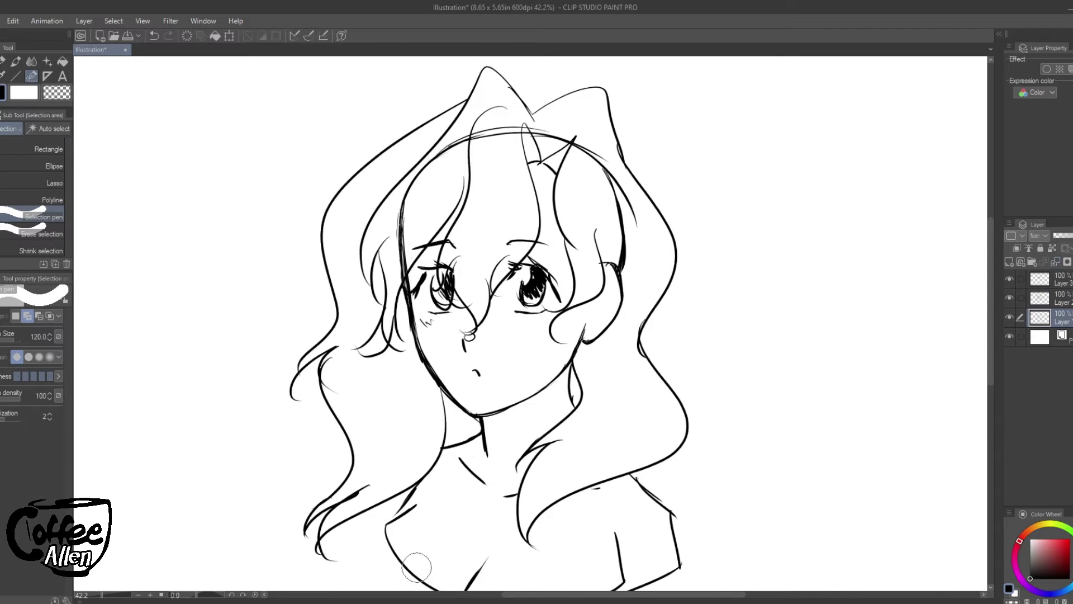
# Check the line-art layers, then draw the right jaw and neck line on Layer 2 with the Real G-Pen.
pyautogui.click(1009, 317)
pyautogui.click(1011, 316)
pyautogui.click(1011, 316)
pyautogui.click(1011, 316)
pyautogui.click(1009, 317)
pyautogui.click(1009, 318)
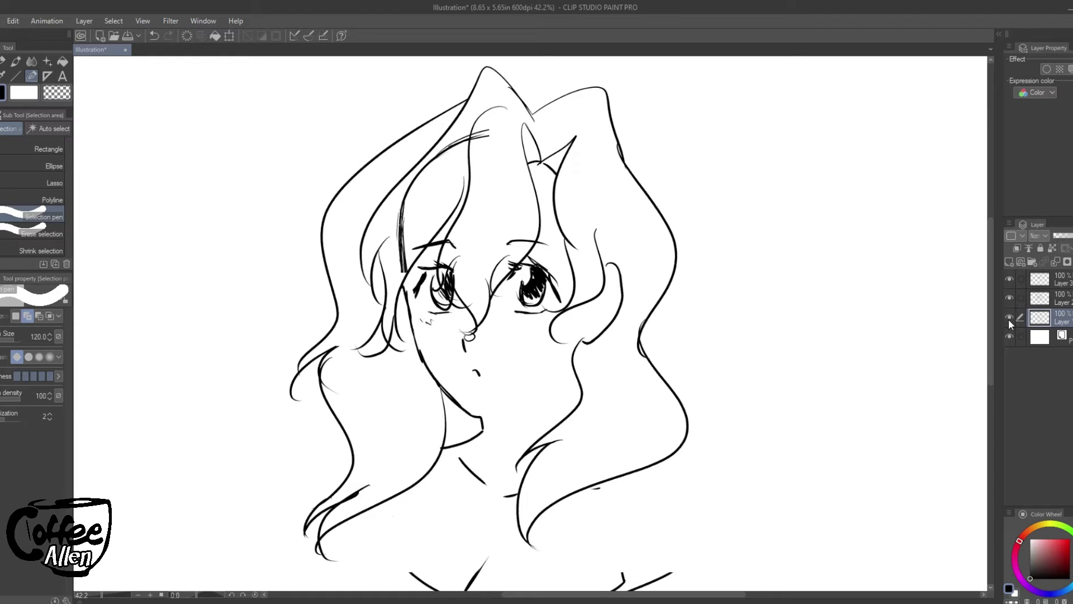
pyautogui.click(1067, 296)
pyautogui.press('p')
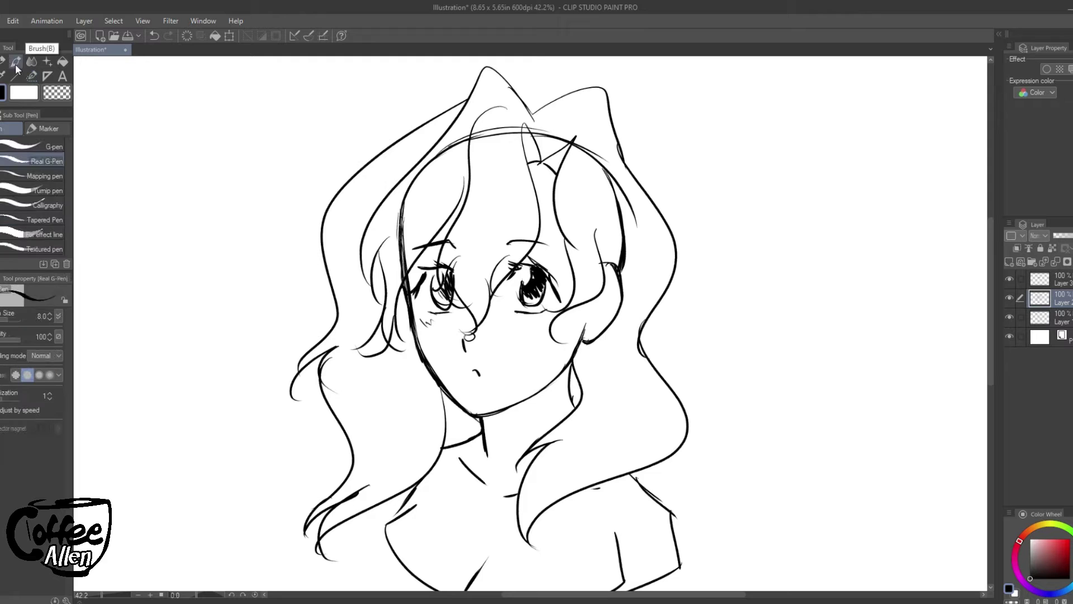
pyautogui.moveTo(569, 361); pyautogui.dragTo(572, 406)
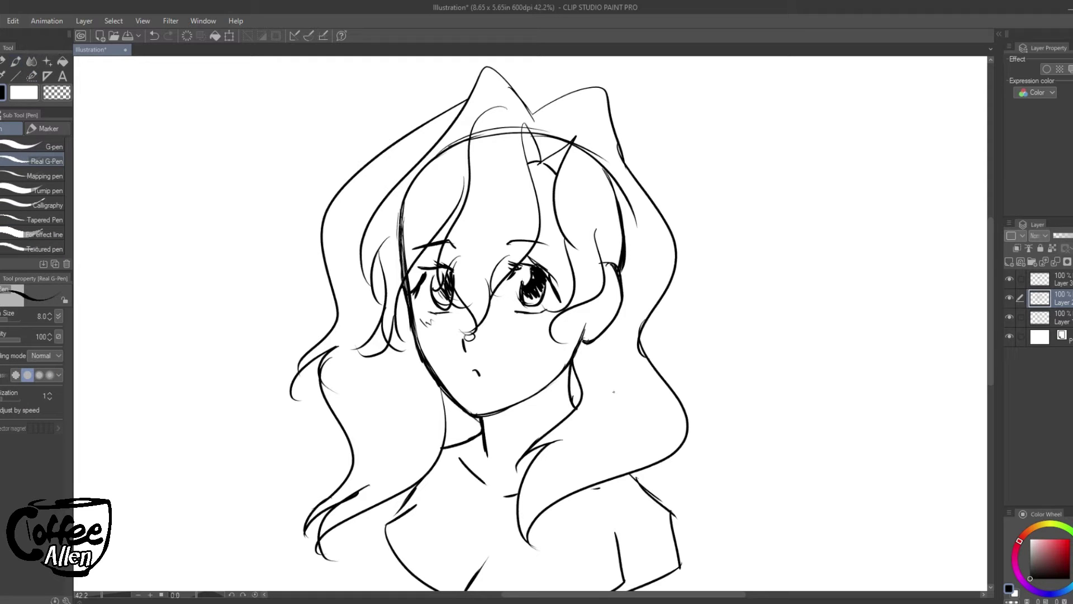
# Compare the hair and face sketches, then add a short stroke near the neck on Layer 3.
pyautogui.click(1009, 298)
pyautogui.click(1008, 297)
pyautogui.click(1009, 297)
pyautogui.click(1009, 297)
pyautogui.click(1009, 315)
pyautogui.click(1009, 315)
pyautogui.click(1059, 279)
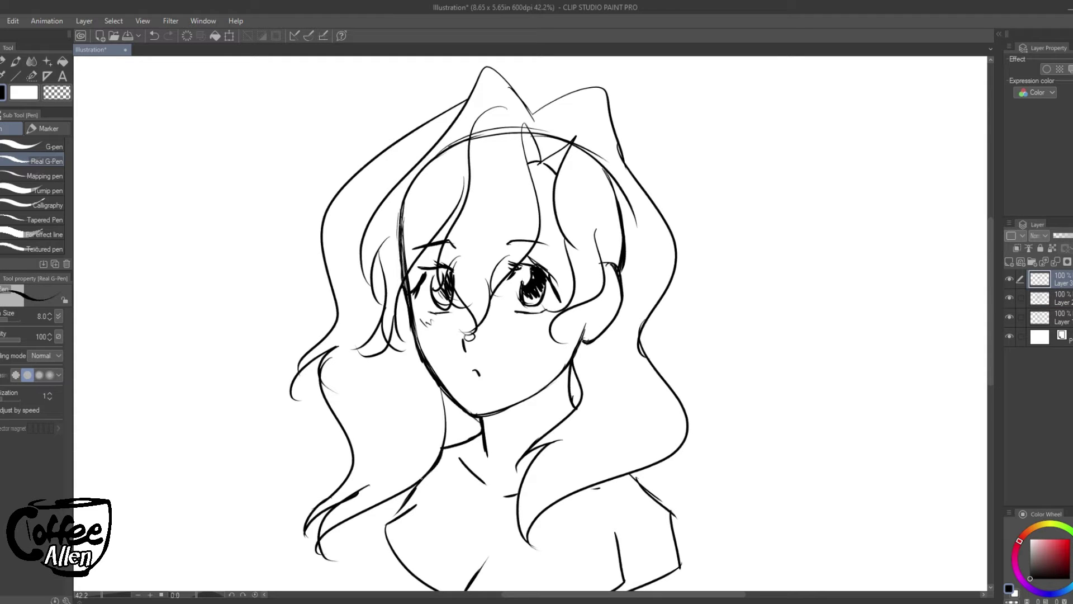
pyautogui.moveTo(402, 505); pyautogui.dragTo(391, 519)
# On Layer 2, draw the hair lines along the shoulder and the hair's lower edge.
pyautogui.click(1010, 299)
pyautogui.click(1012, 300)
pyautogui.click(1009, 279)
pyautogui.click(1010, 278)
pyautogui.click(1017, 297)
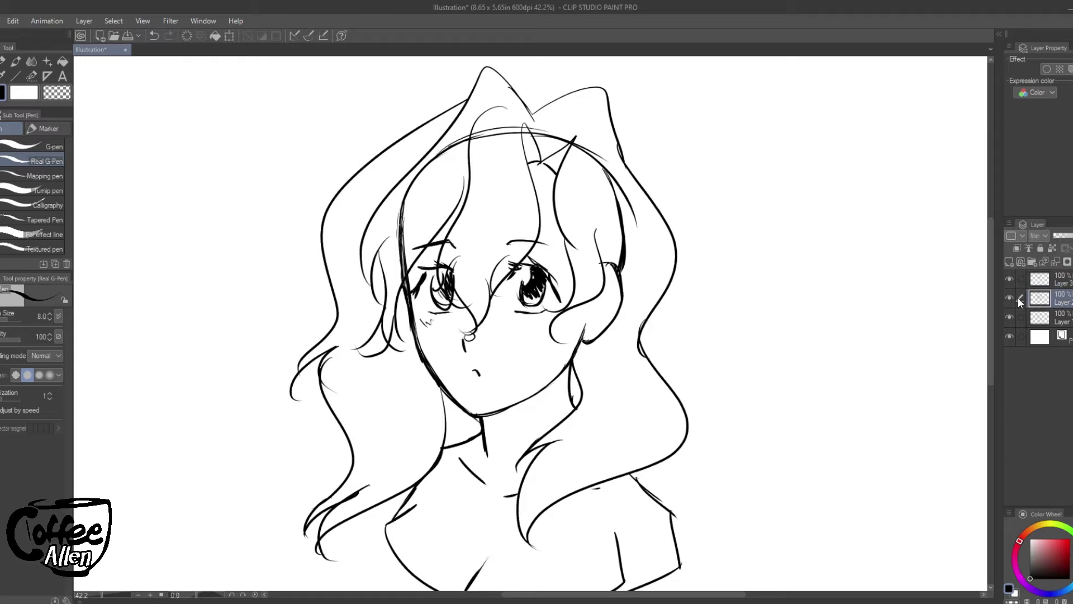
pyautogui.moveTo(578, 408)
pyautogui.mouseDown()
pyautogui.moveTo(519, 463)
pyautogui.moveTo(529, 454)
pyautogui.moveTo(514, 522)
pyautogui.moveTo(533, 545)
pyautogui.mouseUp()
pyautogui.moveTo(626, 471)
pyautogui.mouseDown()
pyautogui.moveTo(561, 496)
pyautogui.moveTo(570, 492)
pyautogui.moveTo(528, 545)
pyautogui.mouseUp()
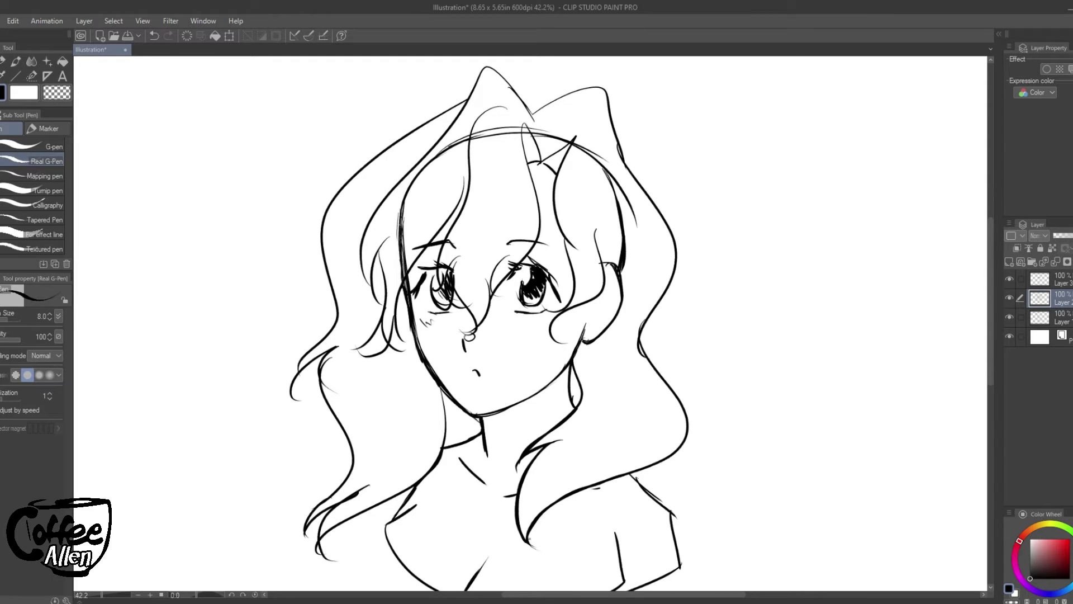
# Toggle the hair, face-feature and face/neck layers on and off to compare the line art.
pyautogui.click(1009, 295)
pyautogui.click(1011, 296)
pyautogui.click(1009, 278)
pyautogui.click(1010, 278)
pyautogui.click(1009, 278)
pyautogui.click(1009, 278)
pyautogui.click(1008, 278)
pyautogui.click(1008, 278)
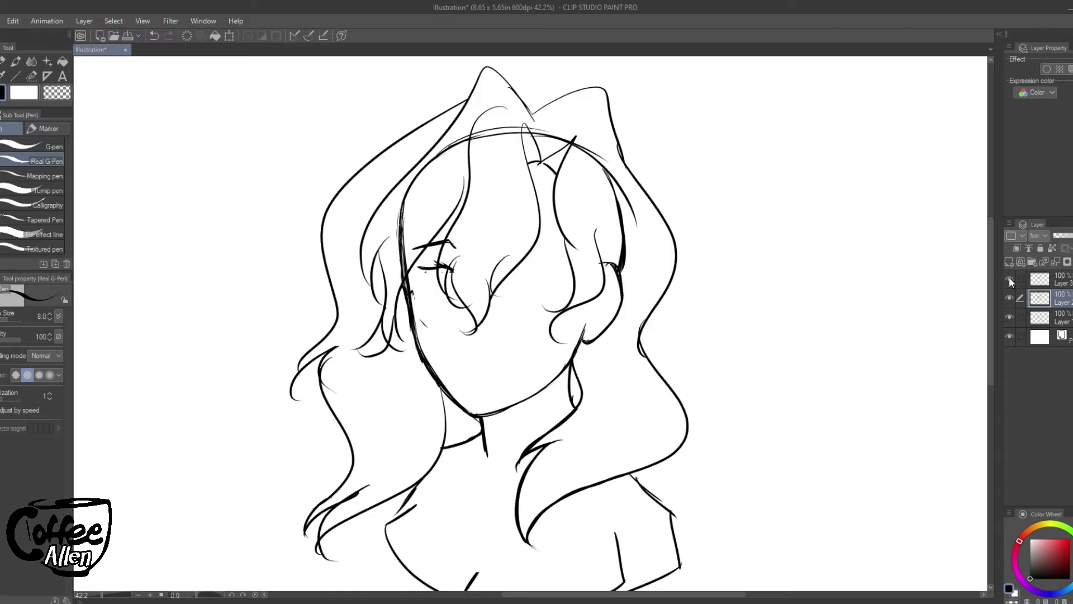
pyautogui.click(1007, 317)
pyautogui.click(1010, 317)
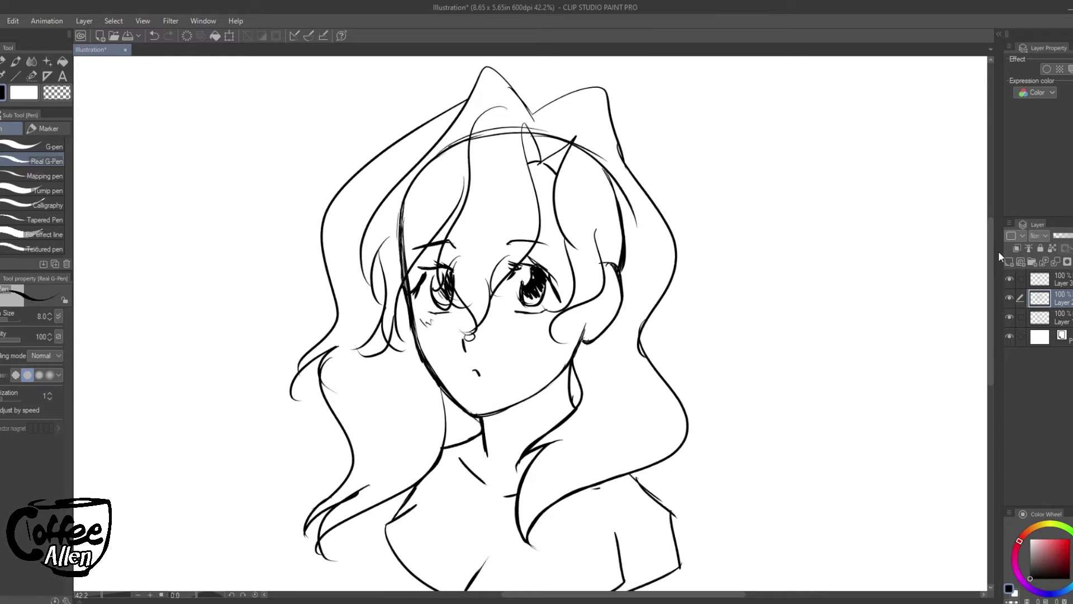
pyautogui.click(1008, 279)
pyautogui.click(1008, 281)
pyautogui.click(1008, 298)
pyautogui.click(1008, 298)
pyautogui.click(1009, 297)
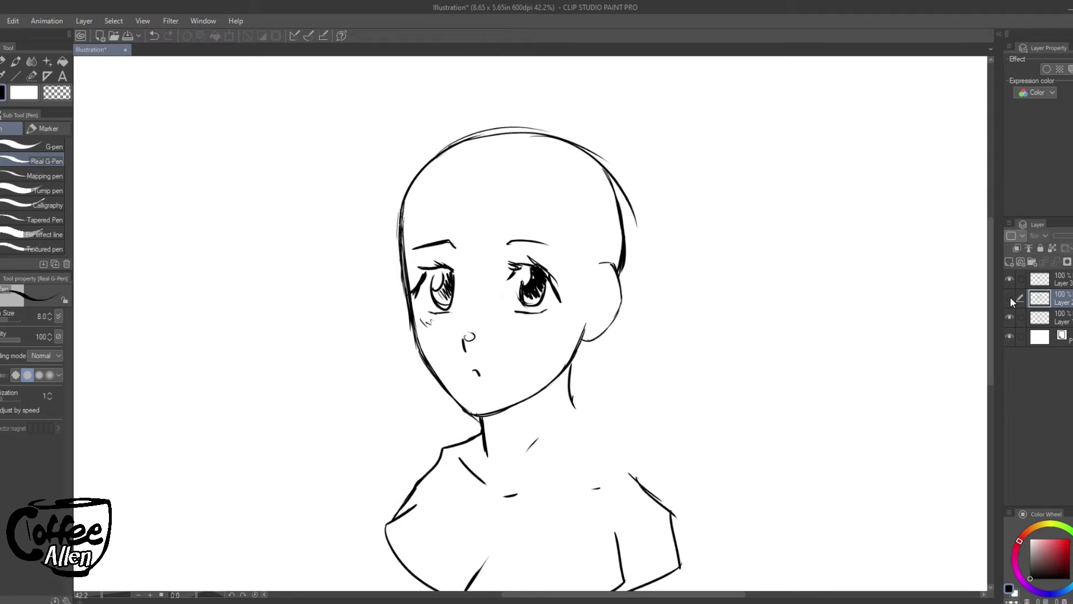
pyautogui.click(1008, 300)
pyautogui.click(1007, 299)
pyautogui.click(1009, 297)
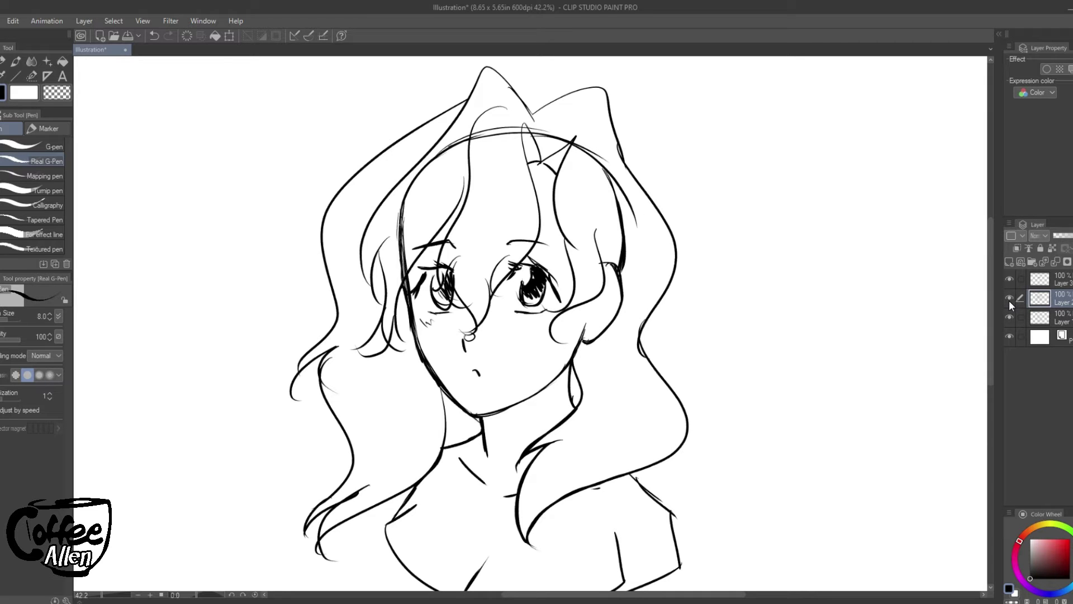
# Hide the hair lines and add a new empty raster layer just above the Paper layer.
pyautogui.click(1009, 298)
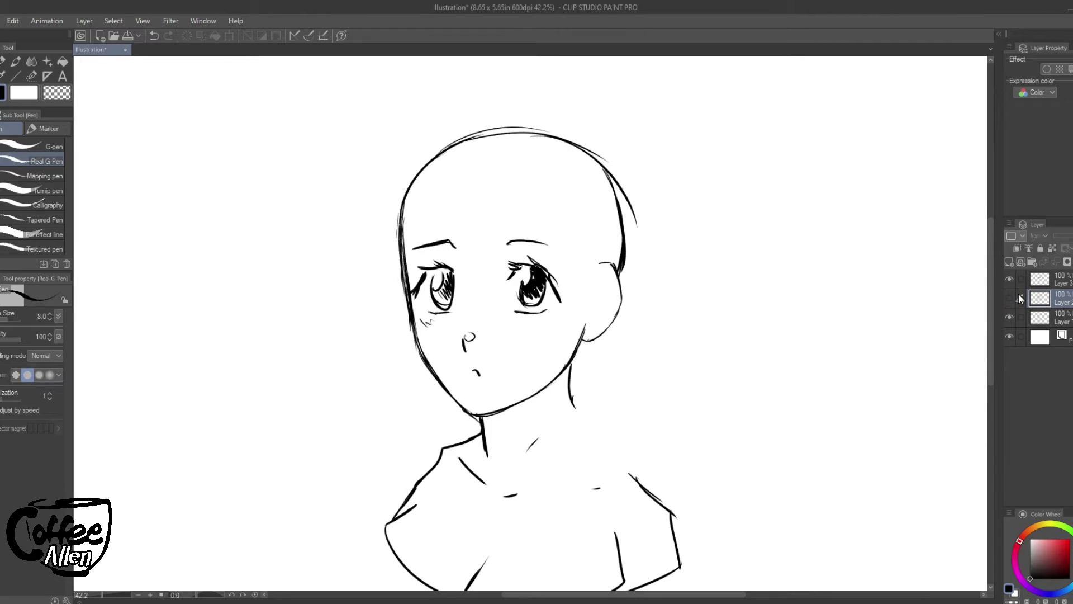
pyautogui.click(63, 61)
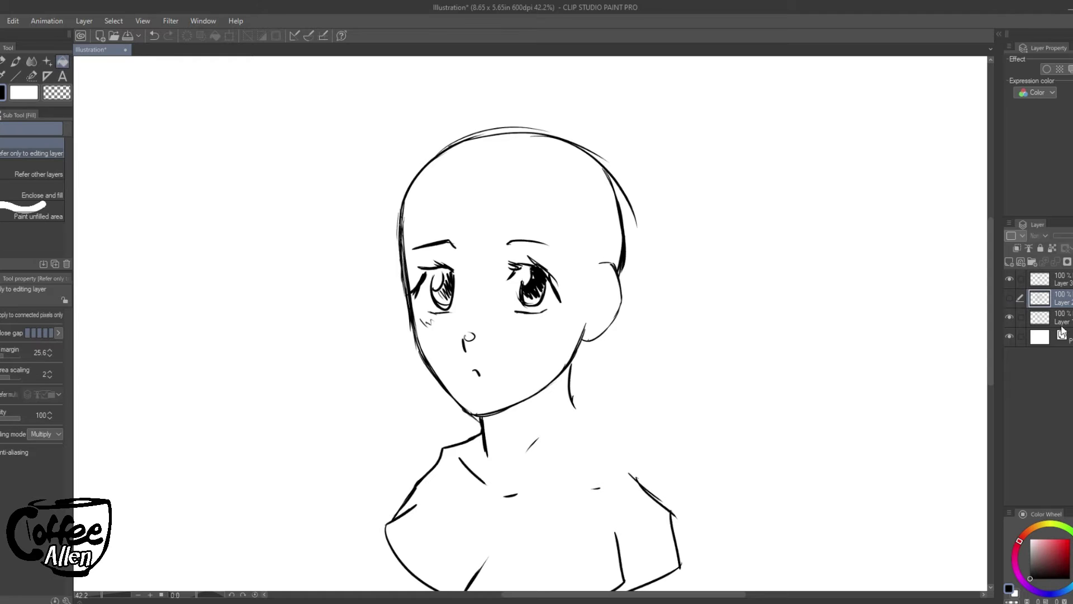
pyautogui.click(1039, 336)
pyautogui.click(1009, 261)
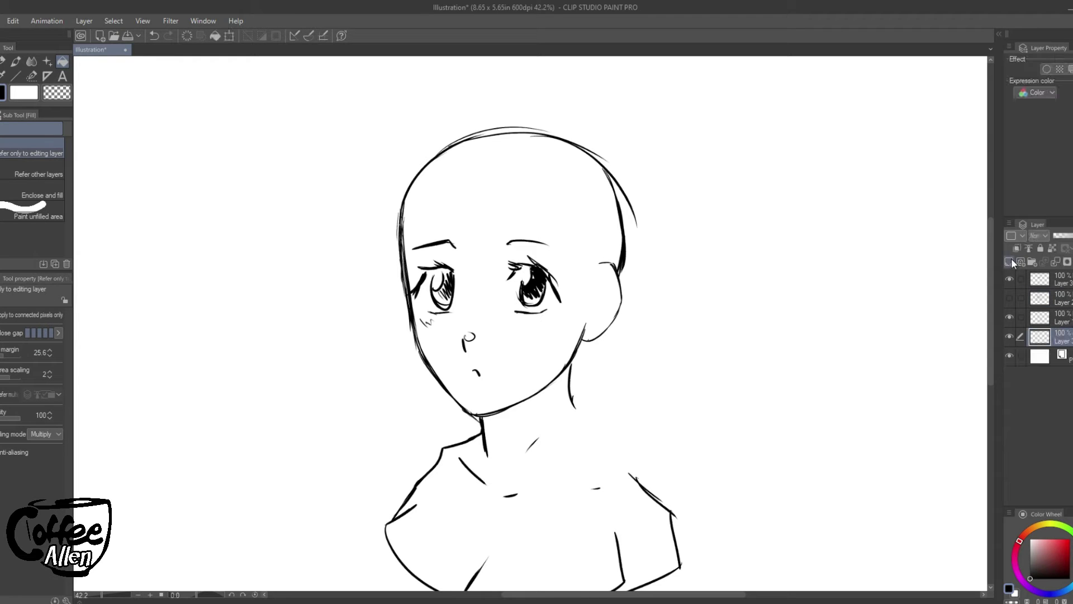
# Choose a light orange skin tone on the Color Wheel and show Layer 2's hair lines again.
pyautogui.click(1041, 524)
pyautogui.click(1050, 536)
pyautogui.click(1037, 527)
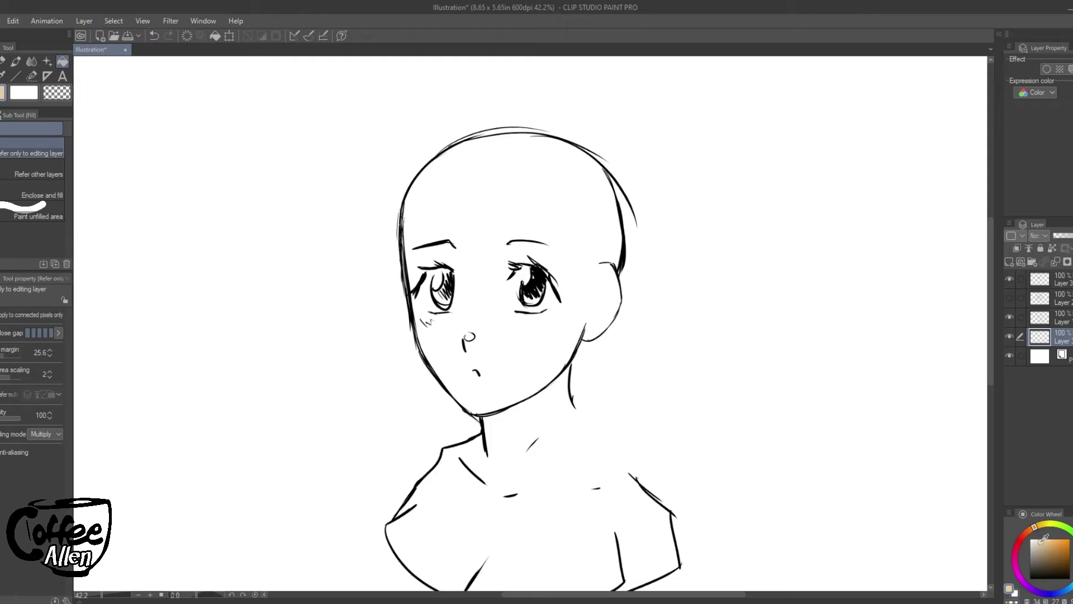
pyautogui.click(1044, 540)
pyautogui.press('p')
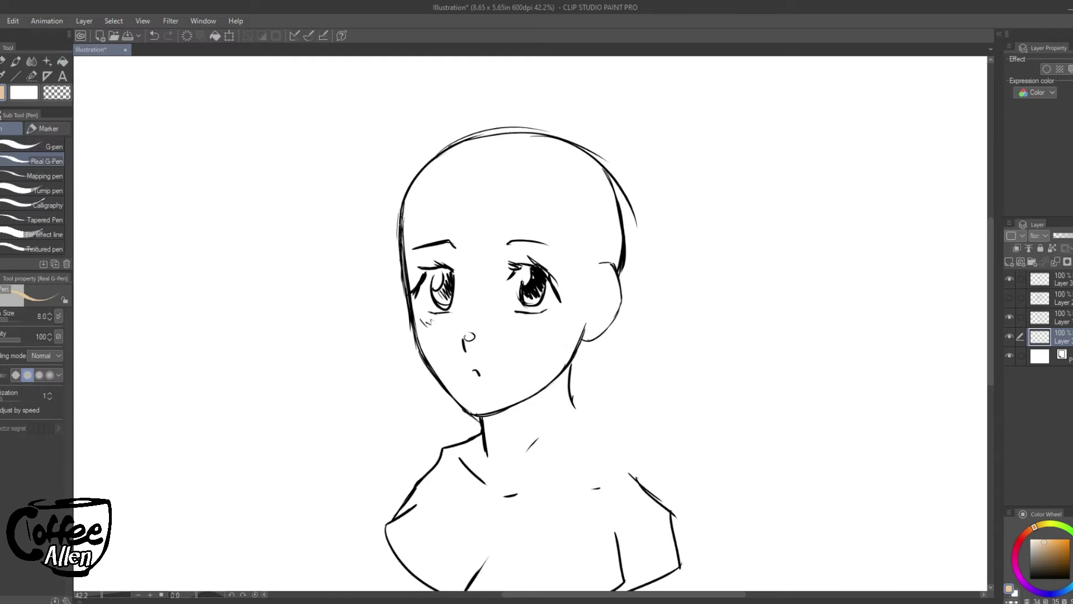
pyautogui.click(1009, 314)
pyautogui.click(1008, 311)
pyautogui.click(1009, 299)
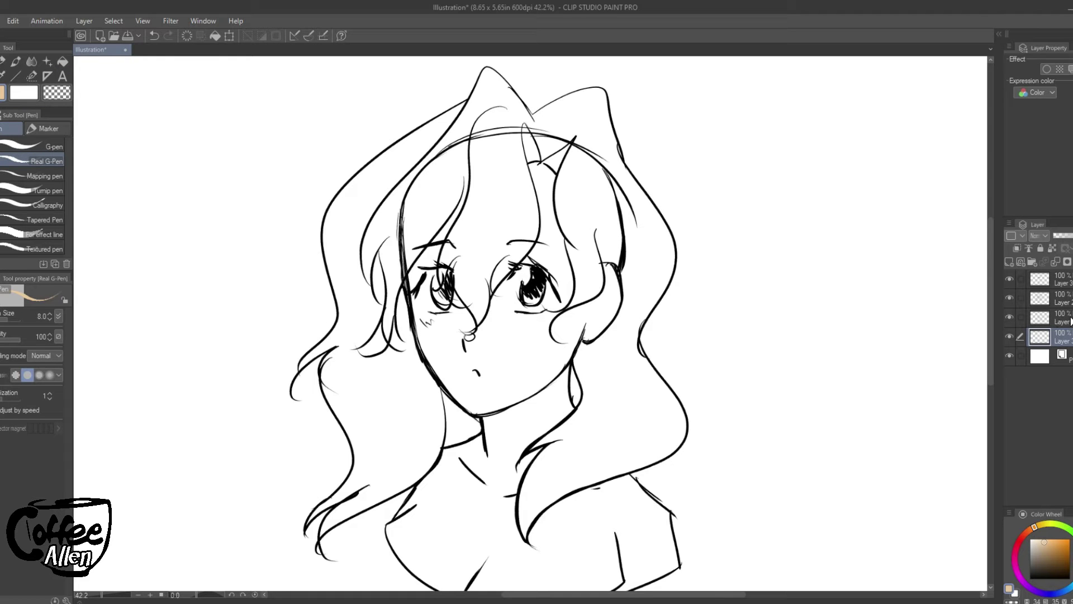
# On the third layer, draw black G-Pen lines down the right neck and shoulder, then hide Layer 2.
pyautogui.click(1065, 319)
pyautogui.click(1007, 316)
pyautogui.click(1007, 314)
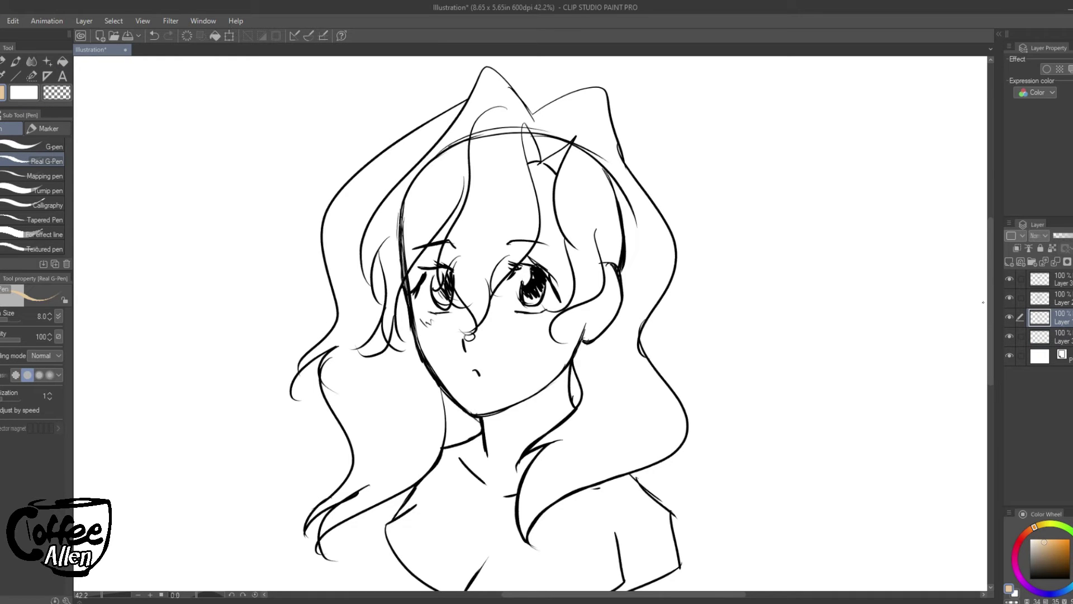
pyautogui.click(1030, 577)
pyautogui.moveTo(582, 397)
pyautogui.mouseDown()
pyautogui.moveTo(520, 461)
pyautogui.moveTo(525, 471)
pyautogui.mouseUp()
pyautogui.moveTo(519, 530); pyautogui.dragTo(525, 544)
pyautogui.moveTo(622, 474); pyautogui.dragTo(538, 512)
pyautogui.click(1009, 298)
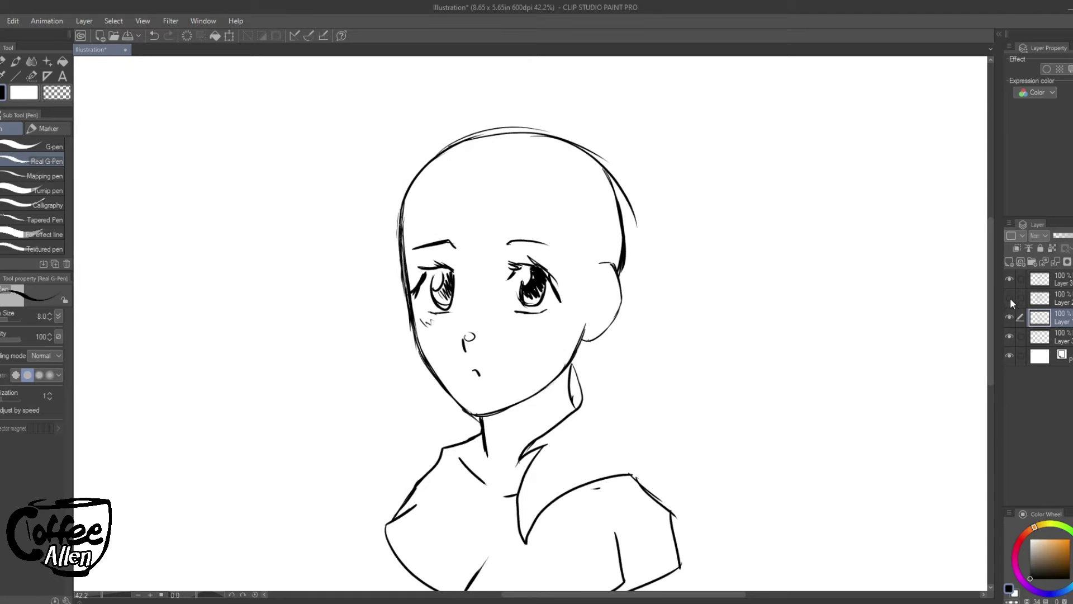
# Pick peach and move the empty layer to the top of the stack in Multiply mode.
pyautogui.click(62, 60)
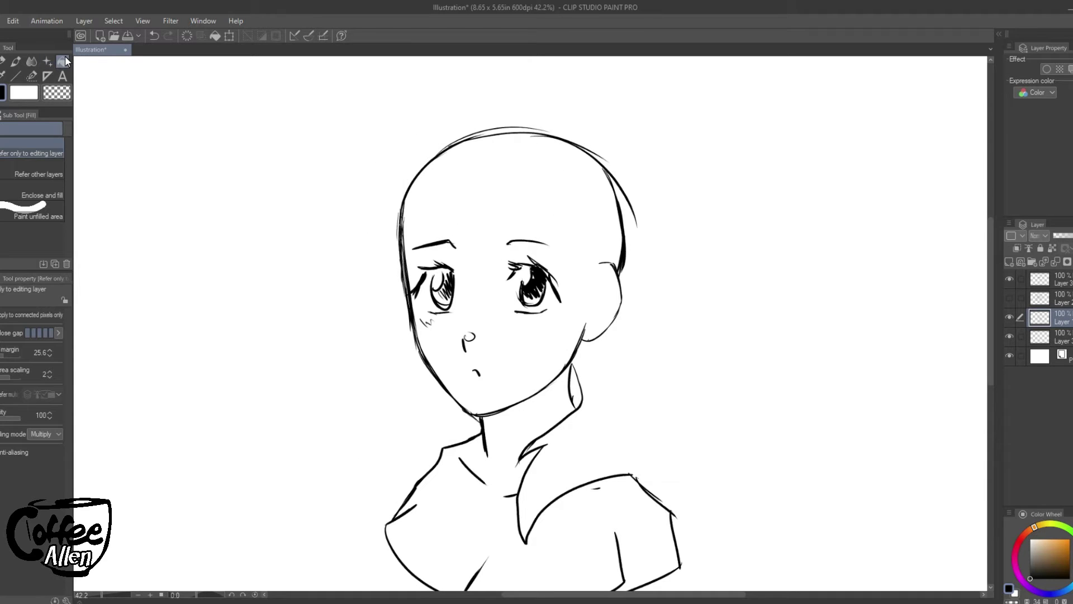
pyautogui.click(1043, 538)
pyautogui.click(1057, 338)
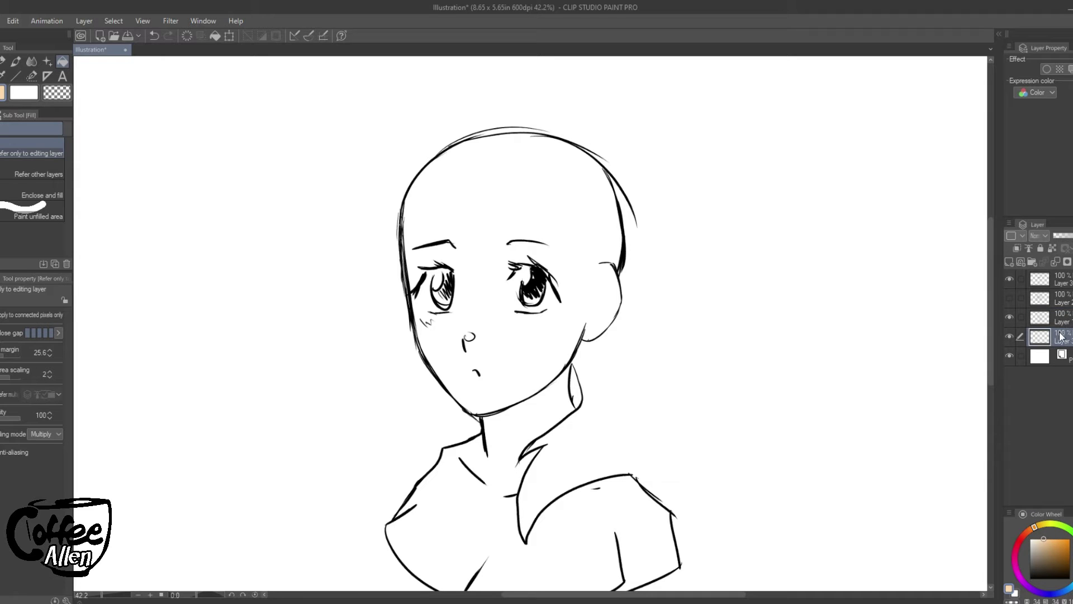
pyautogui.moveTo(1061, 338); pyautogui.dragTo(1065, 280)
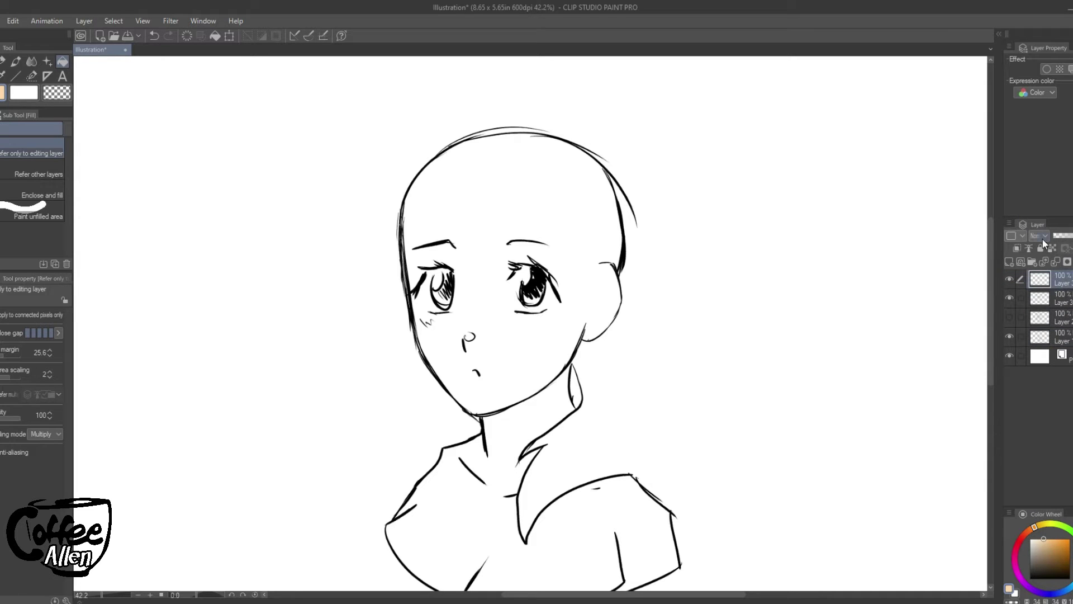
pyautogui.click(1045, 236)
pyautogui.click(1050, 270)
# Fill the face, head, neck and shoulders with peach, undoing the full-canvas fill, and set the G-Pen to 25.
pyautogui.click(592, 304)
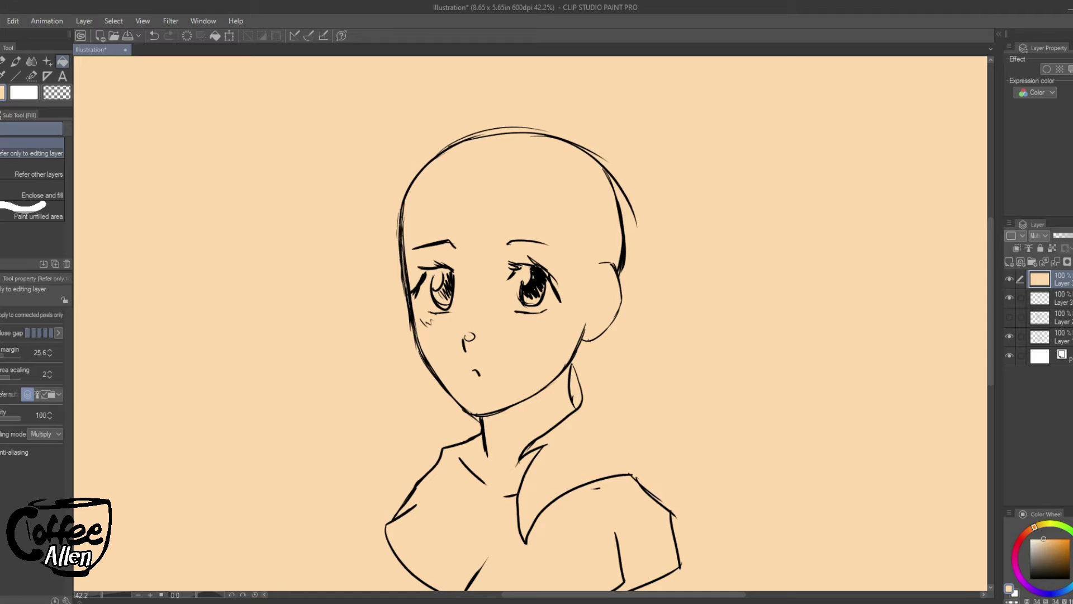
pyautogui.hotkey('ctrl', 'z')
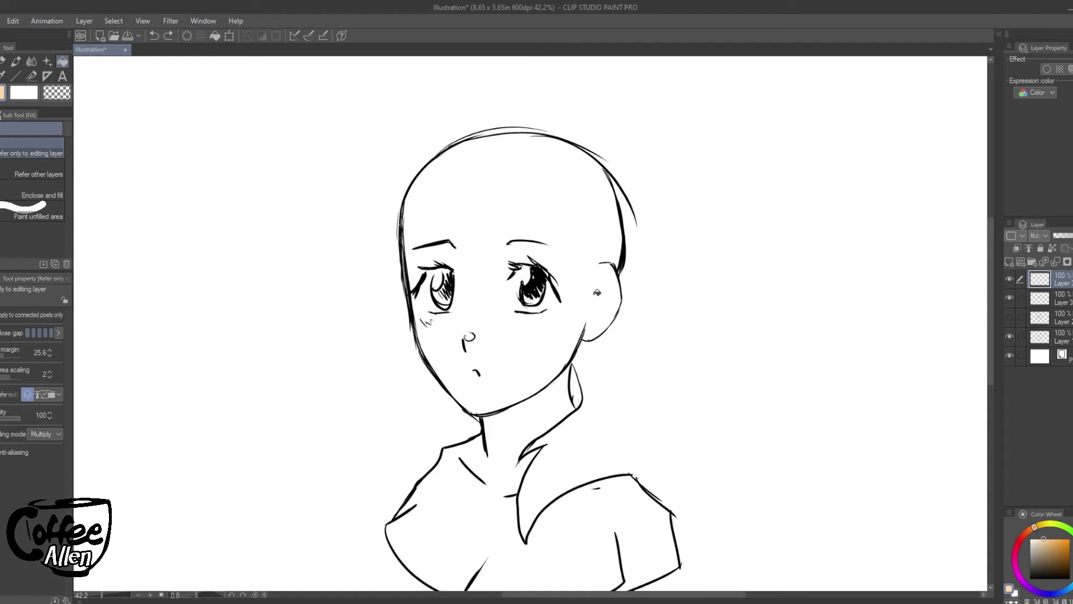
pyautogui.click(601, 305)
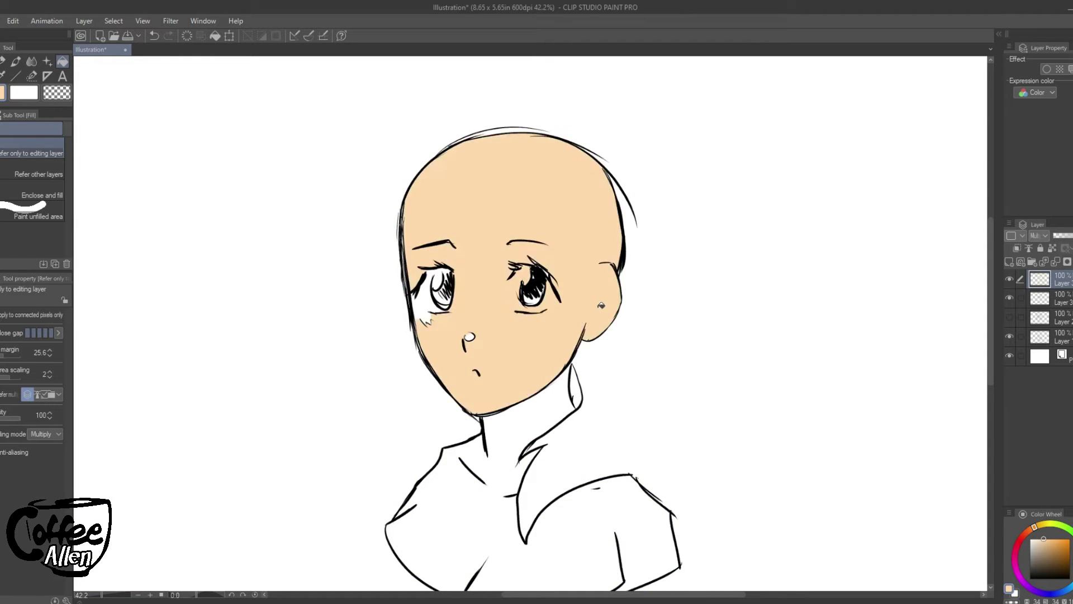
pyautogui.click(535, 421)
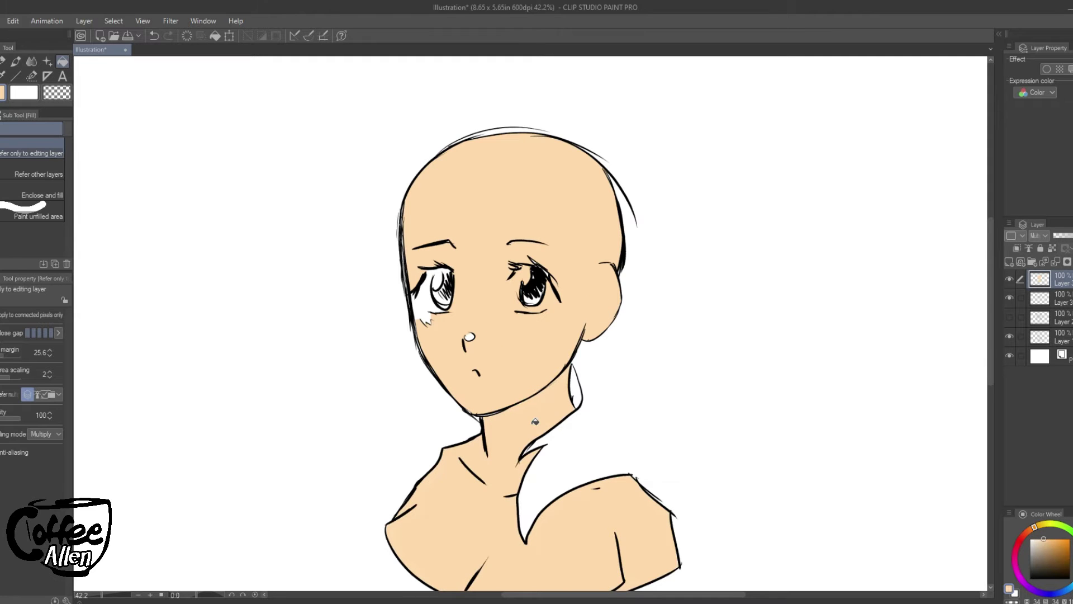
pyautogui.press('p')
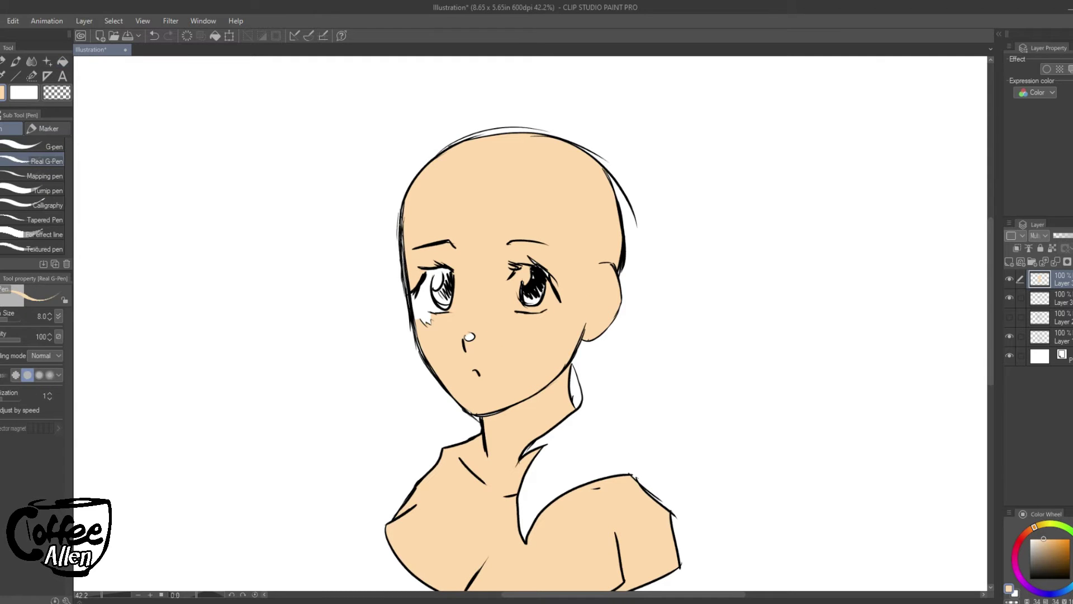
pyautogui.press(']')
pyautogui.press(']')
pyautogui.press(']')
pyautogui.press(']')
pyautogui.press(']')
pyautogui.press(']')
# Cover the white gaps under the left eye and on the nose with peach, and add white highlights to the right eye.
pyautogui.moveTo(413, 291)
pyautogui.mouseDown()
pyautogui.moveTo(417, 320)
pyautogui.moveTo(433, 327)
pyautogui.moveTo(422, 302)
pyautogui.mouseUp()
pyautogui.moveTo(479, 339); pyautogui.dragTo(476, 334)
pyautogui.moveTo(1046, 549); pyautogui.dragTo(1030, 538)
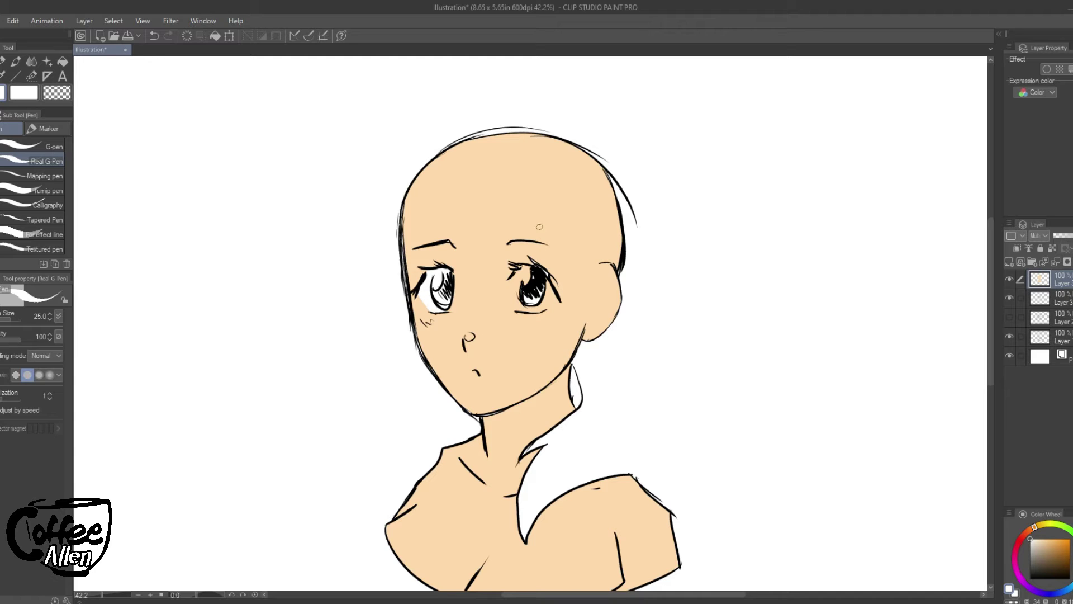
pyautogui.moveTo(517, 270)
pyautogui.mouseDown()
pyautogui.moveTo(516, 305)
pyautogui.moveTo(526, 268)
pyautogui.mouseUp()
pyautogui.moveTo(534, 281)
pyautogui.mouseDown()
pyautogui.moveTo(537, 308)
pyautogui.moveTo(551, 293)
pyautogui.moveTo(547, 304)
pyautogui.mouseUp()
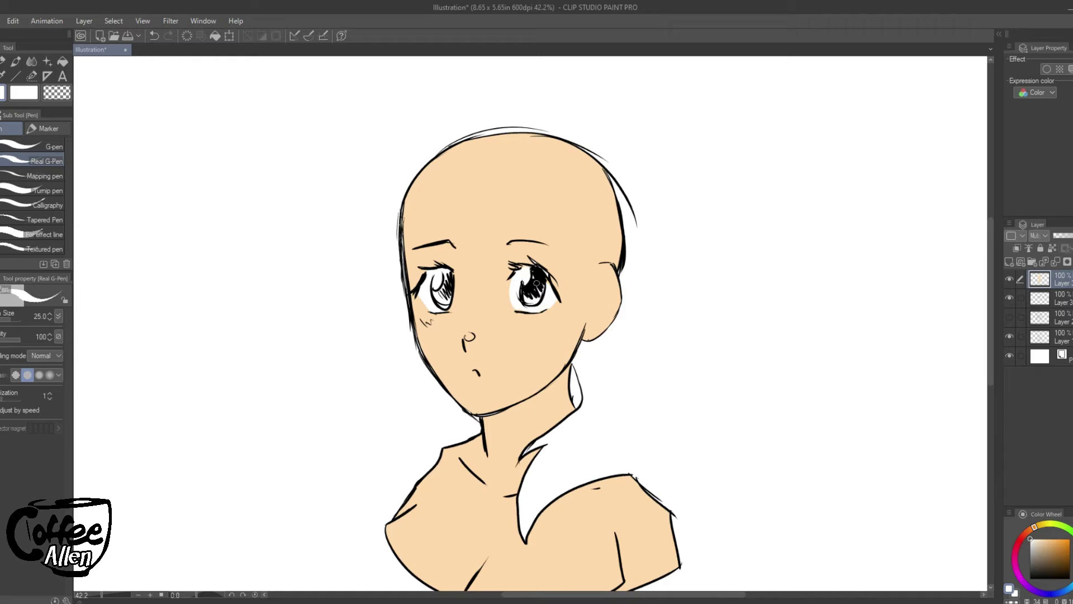
# Paint both irises bright blue and add a new raster layer.
pyautogui.click(1062, 592)
pyautogui.moveTo(1065, 552); pyautogui.dragTo(1069, 538)
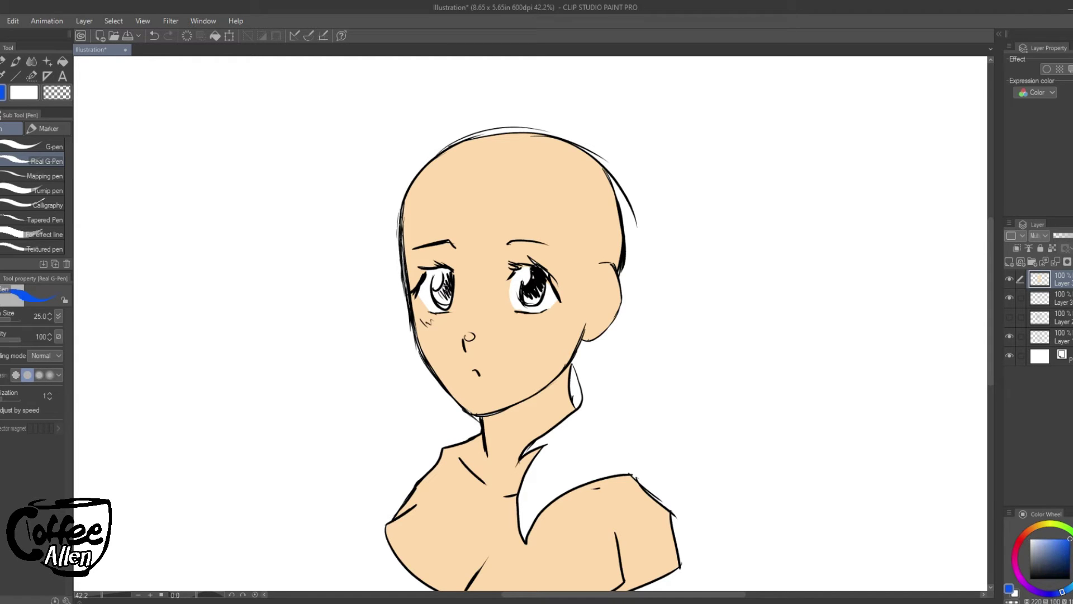
pyautogui.moveTo(446, 291)
pyautogui.mouseDown()
pyautogui.moveTo(433, 296)
pyautogui.moveTo(444, 305)
pyautogui.moveTo(447, 270)
pyautogui.mouseUp()
pyautogui.moveTo(533, 278)
pyautogui.mouseDown()
pyautogui.moveTo(534, 301)
pyautogui.moveTo(544, 275)
pyautogui.mouseUp()
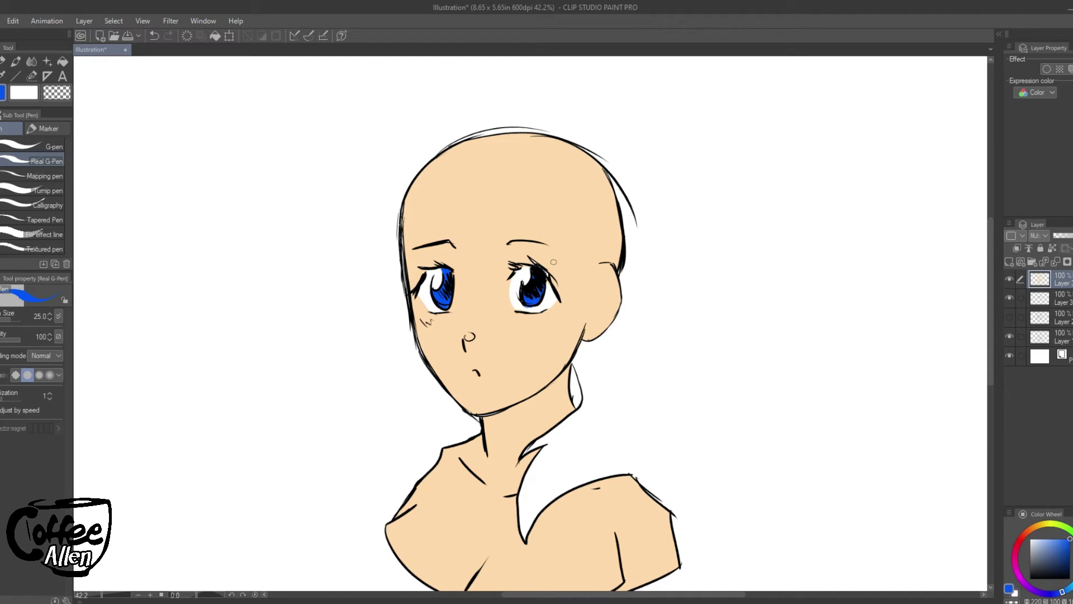
pyautogui.click(1008, 262)
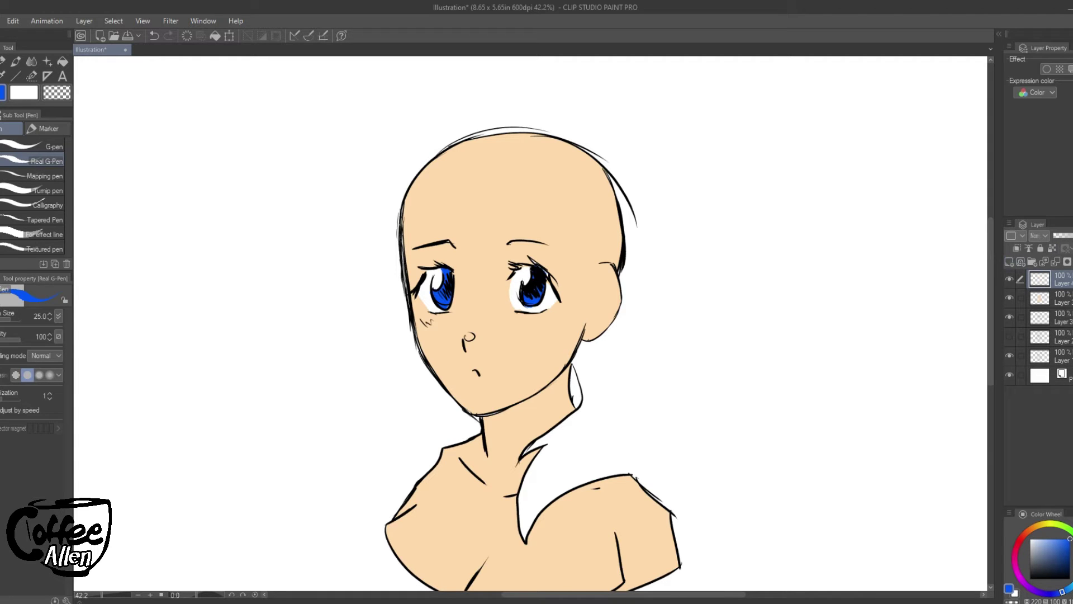
# Undo the new layer, show and select the hair sketch layer, and hide the other layers.
pyautogui.hotkey('ctrl', 'z')
pyautogui.click(1009, 317)
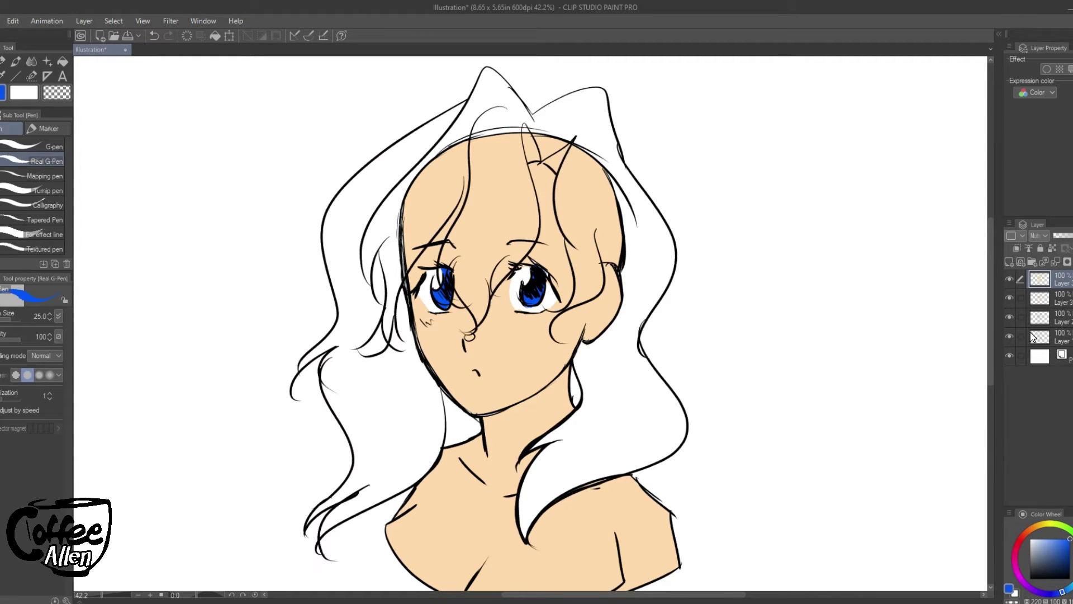
pyautogui.click(1065, 319)
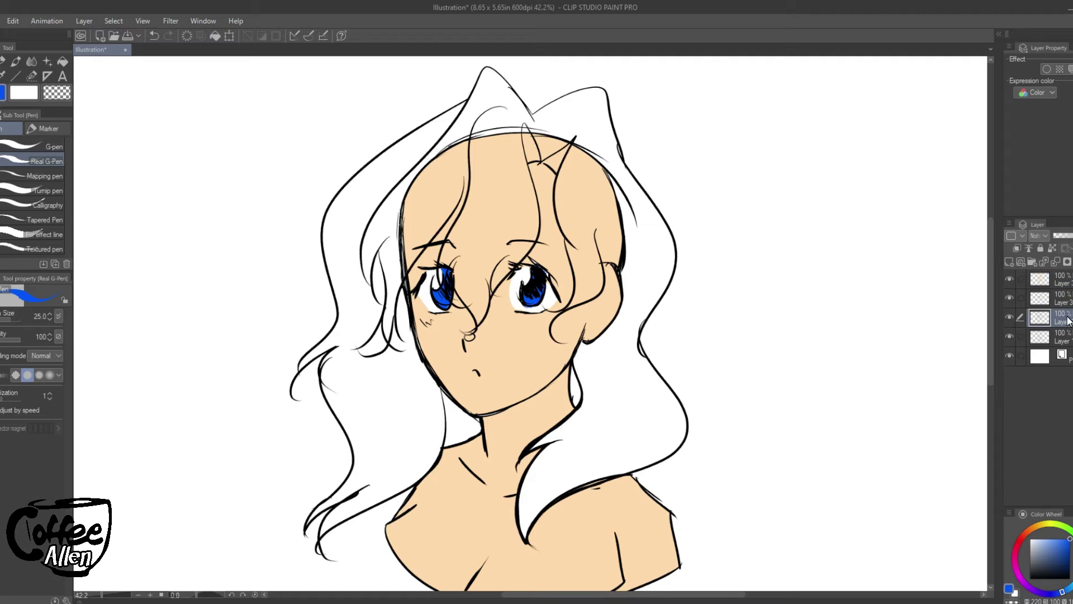
pyautogui.click(63, 61)
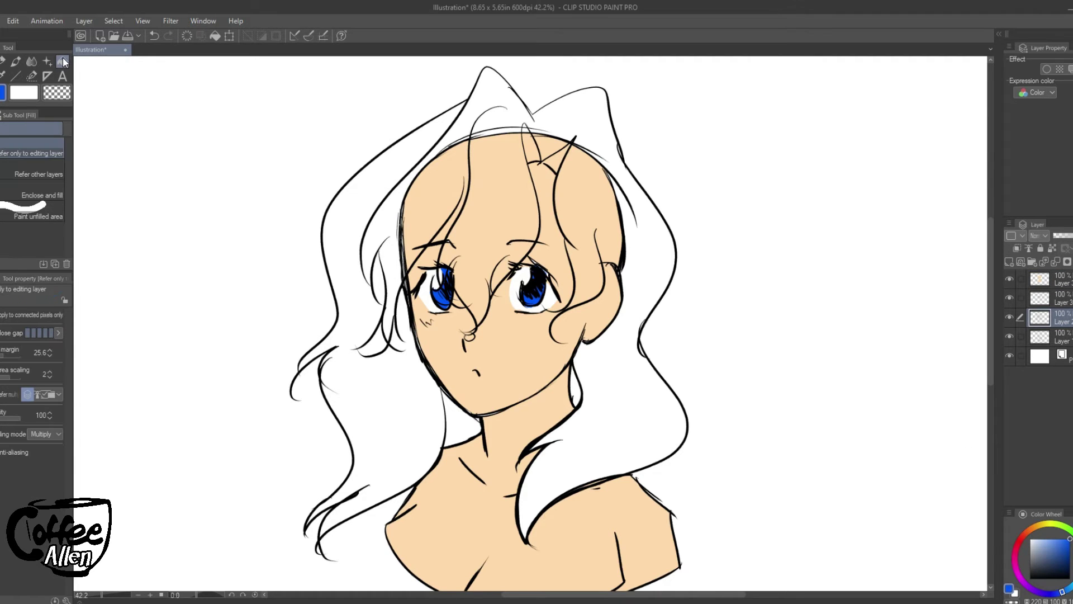
pyautogui.click(1009, 280)
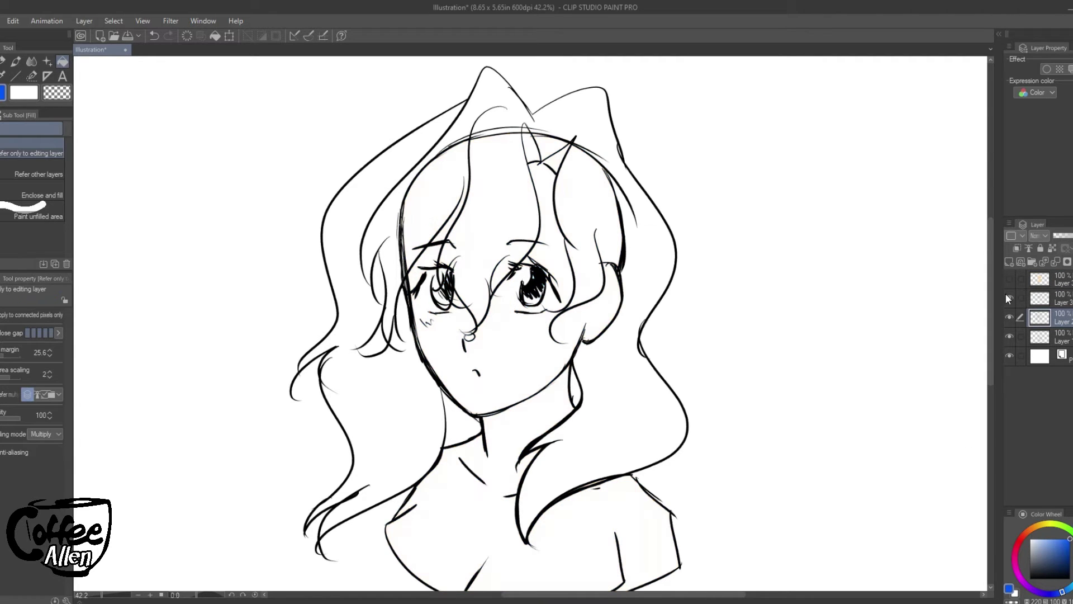
pyautogui.click(1010, 297)
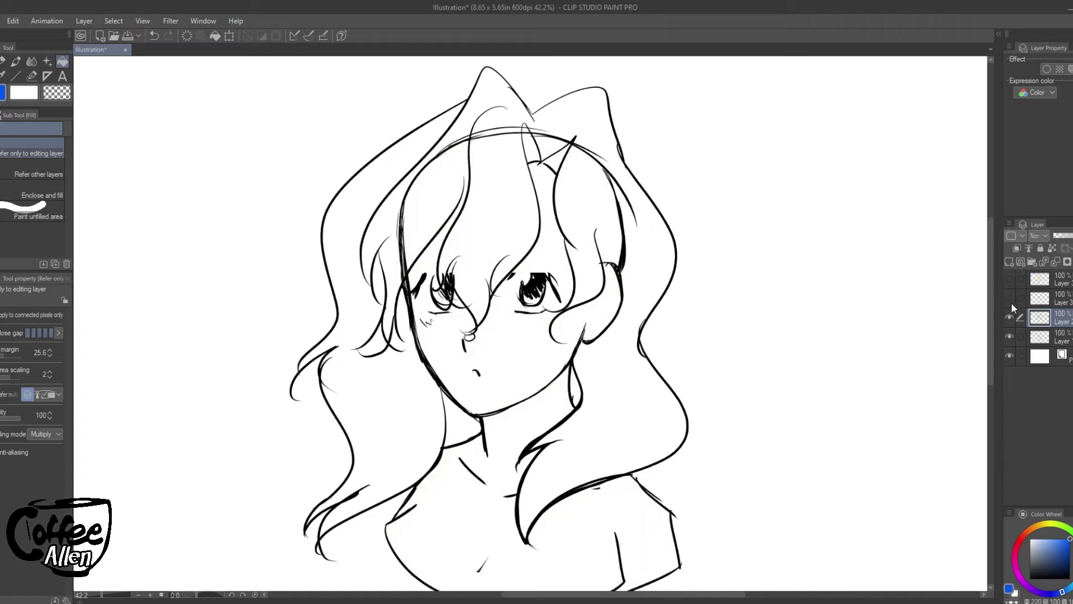
pyautogui.click(1010, 336)
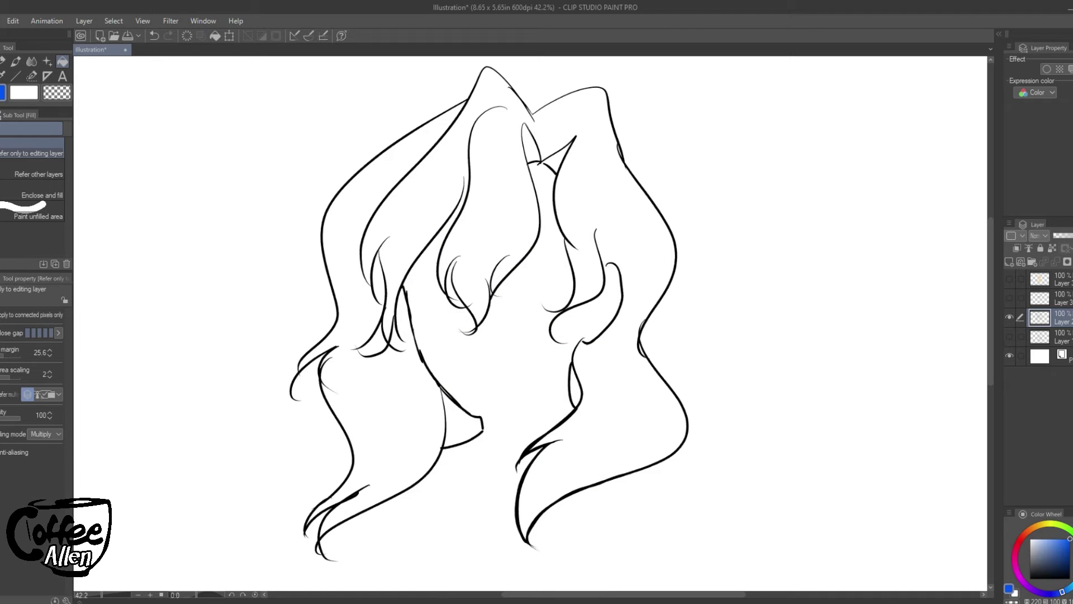
# Close the gap in the inner hair line with a thin salmon G-Pen stroke.
pyautogui.press('p')
pyautogui.click(1025, 532)
pyautogui.click(1052, 538)
pyautogui.moveTo(451, 227); pyautogui.dragTo(407, 287)
pyautogui.hotkey('ctrl', 'z')
pyautogui.press('[')
pyautogui.press('[')
pyautogui.press('[')
pyautogui.moveTo(450, 227); pyautogui.dragTo(398, 293)
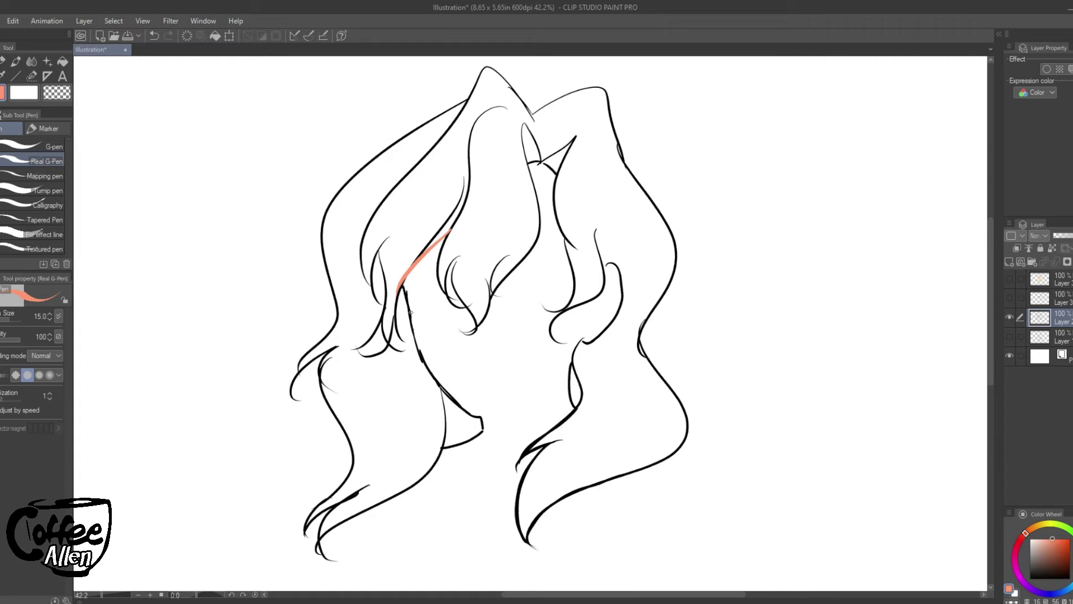
# Fill every hair section and leftover white sliver with salmon using the Fill tool.
pyautogui.click(64, 59)
pyautogui.click(55, 433)
pyautogui.click(61, 434)
pyautogui.click(404, 414)
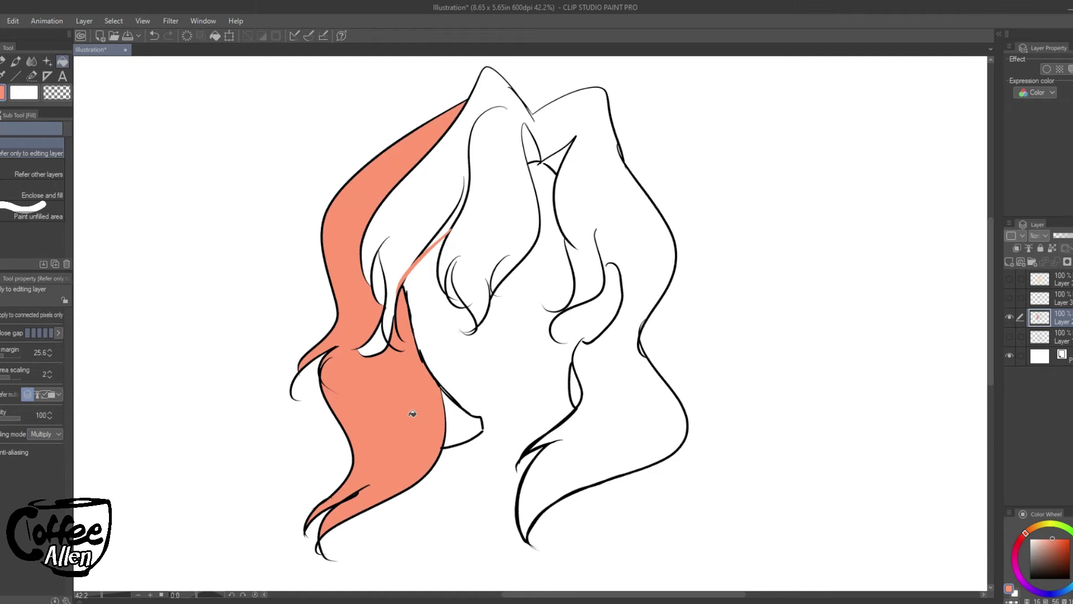
pyautogui.click(385, 337)
pyautogui.click(394, 267)
pyautogui.click(380, 277)
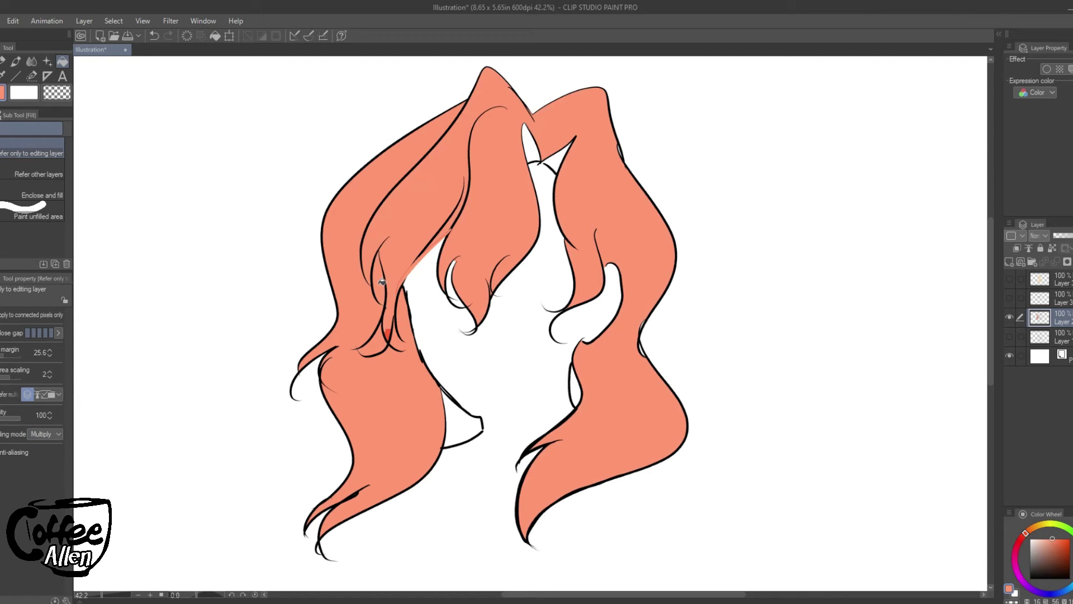
pyautogui.click(538, 150)
pyautogui.click(555, 157)
pyautogui.click(478, 420)
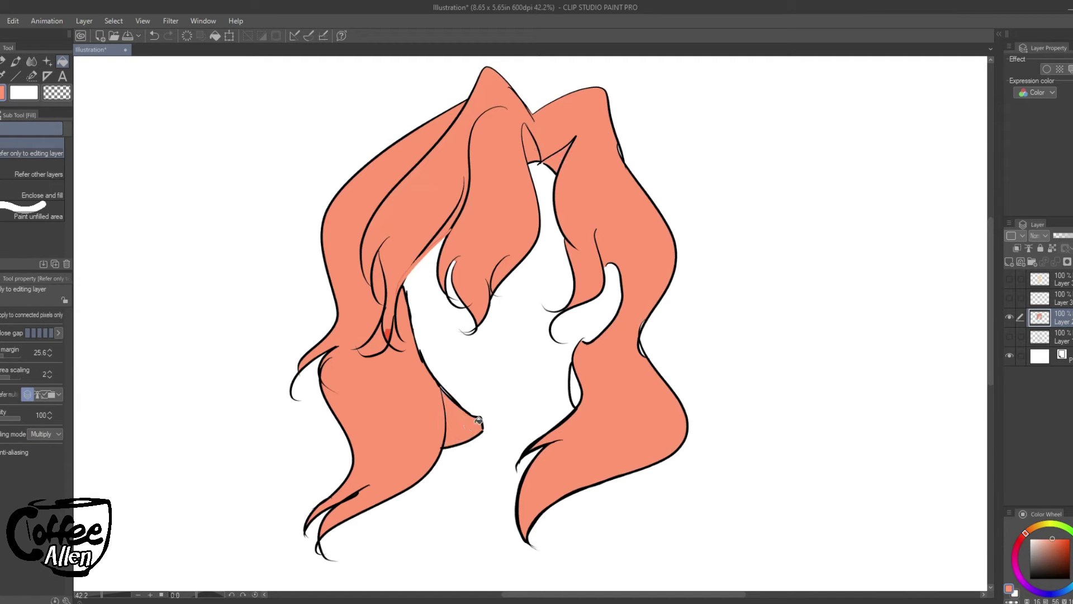
pyautogui.click(576, 385)
# Show the face line art, shoulder line art and skin and eye colour layers again.
pyautogui.click(1009, 299)
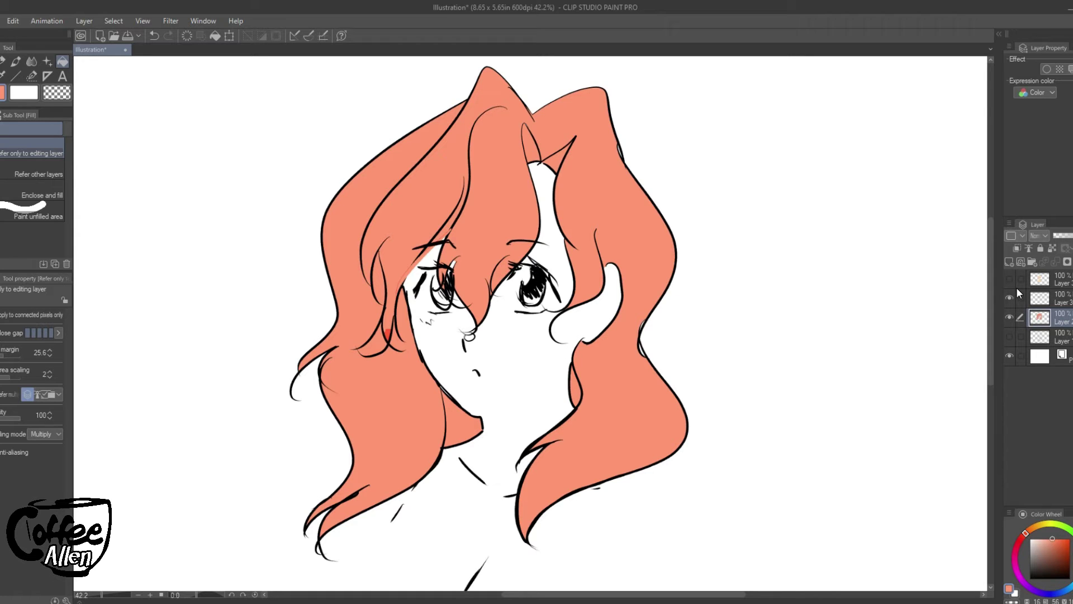
pyautogui.click(1009, 337)
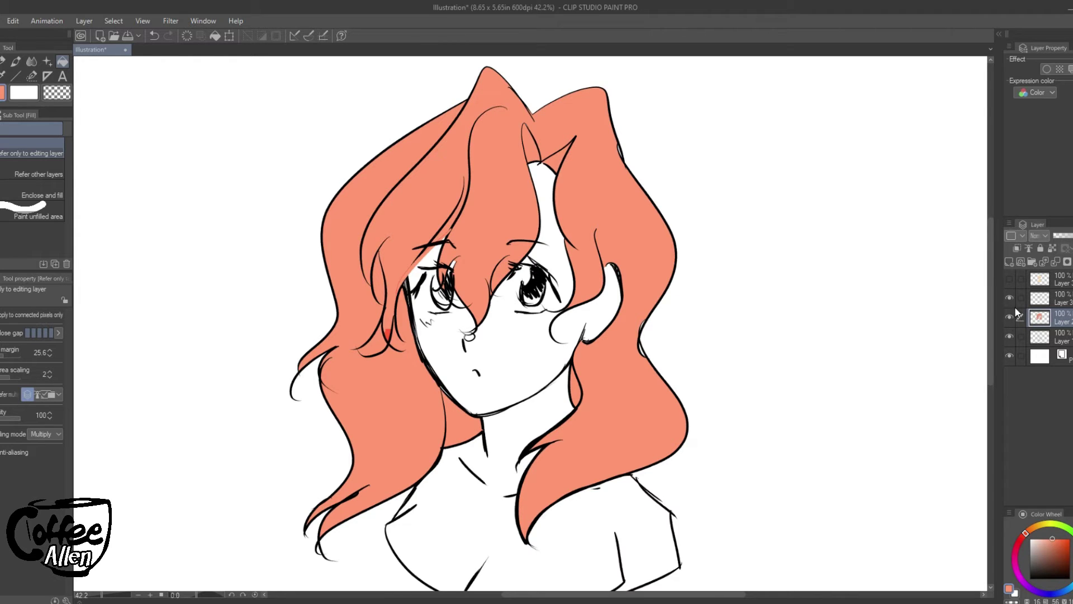
pyautogui.click(1009, 278)
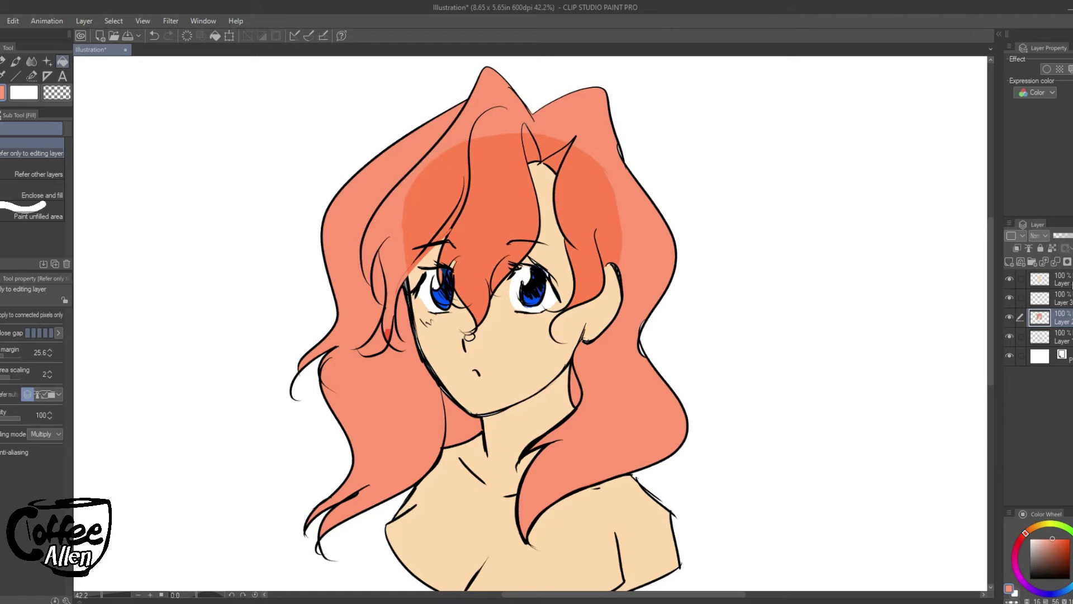
# Select the skin colour layer and toggle its visibility to compare.
pyautogui.click(1071, 283)
pyautogui.click(1008, 279)
pyautogui.click(1009, 279)
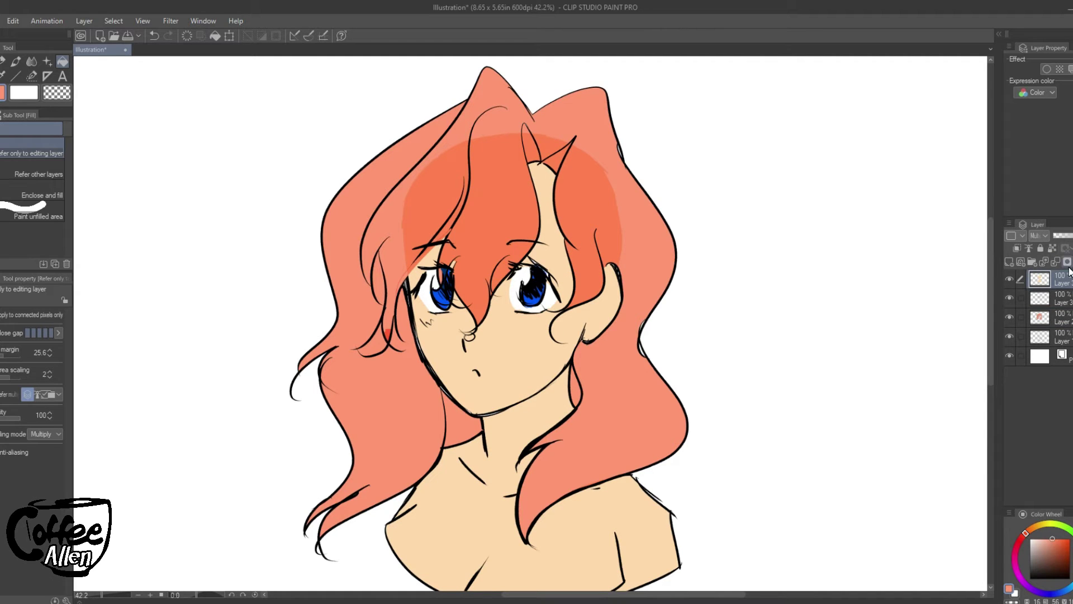
pyautogui.click(1008, 280)
pyautogui.click(1010, 280)
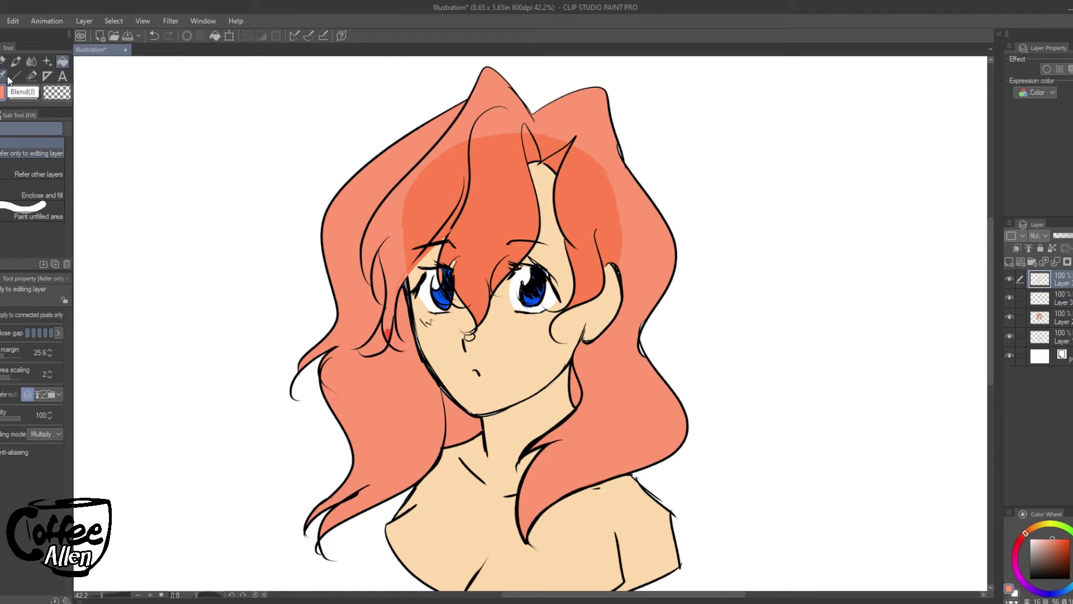
# Switch to the pen and add a new top layer with Multiply blending.
pyautogui.click(15, 61)
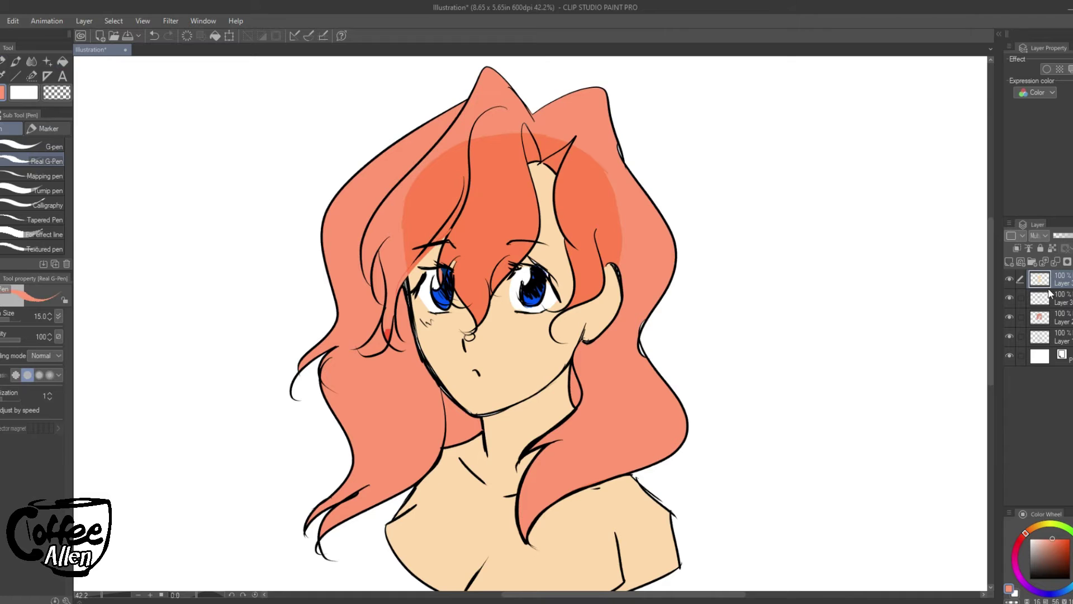
pyautogui.click(1011, 261)
pyautogui.click(1038, 236)
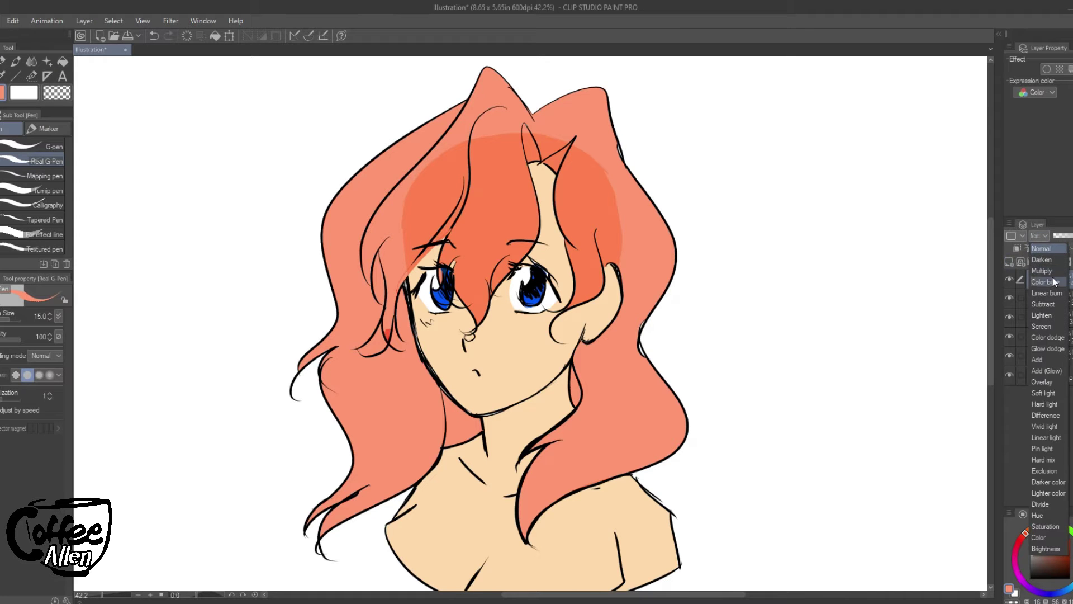
pyautogui.click(1048, 271)
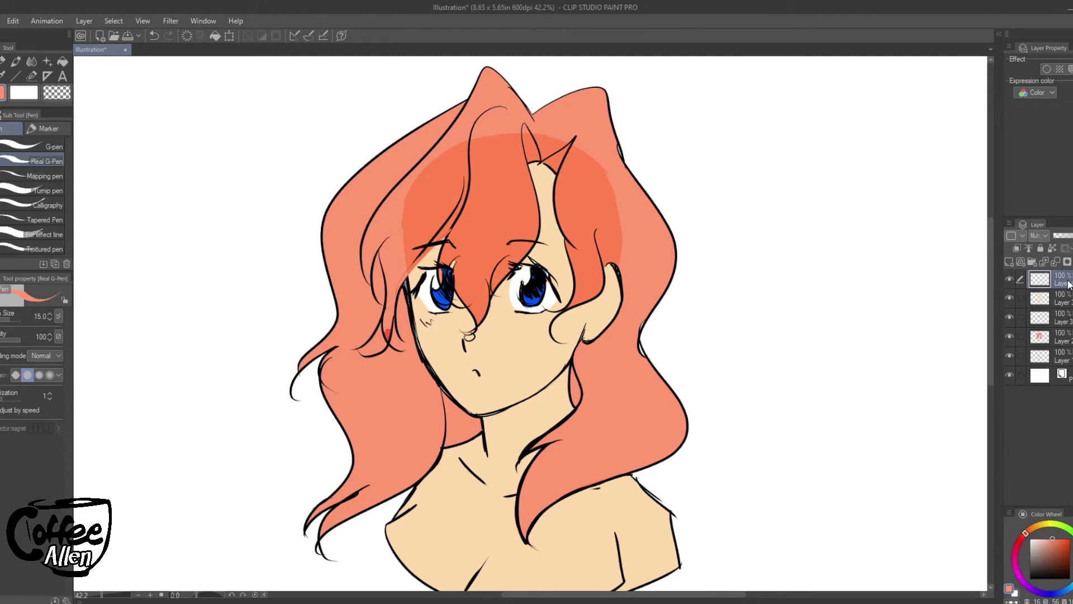
# Sample the skin colour and shade under the chin, inside the ear and down the forehead, using brush sizes 25-50.
pyautogui.rightClick(536, 360)
pyautogui.press(']')
pyautogui.press(']')
pyautogui.press(']')
pyautogui.moveTo(484, 419)
pyautogui.mouseDown()
pyautogui.moveTo(563, 382)
pyautogui.moveTo(570, 366)
pyautogui.moveTo(483, 425)
pyautogui.mouseUp()
pyautogui.moveTo(604, 276)
pyautogui.mouseDown()
pyautogui.moveTo(610, 291)
pyautogui.moveTo(592, 321)
pyautogui.moveTo(599, 308)
pyautogui.mouseUp()
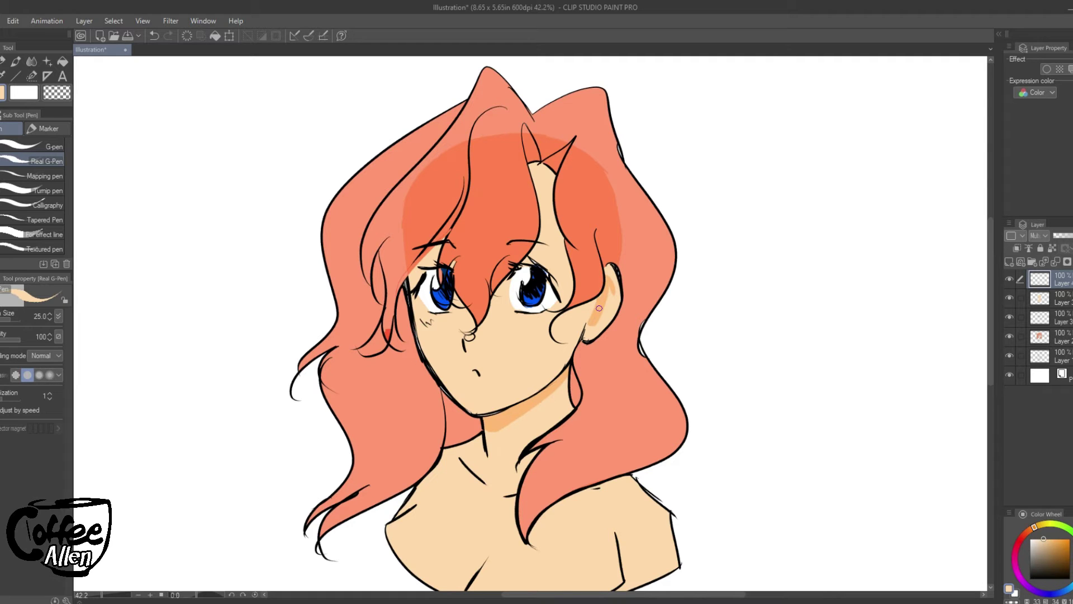
pyautogui.moveTo(528, 169); pyautogui.dragTo(538, 204)
pyautogui.press(']')
pyautogui.press(']')
pyautogui.moveTo(536, 167); pyautogui.dragTo(535, 252)
pyautogui.press('[')
pyautogui.press('[')
pyautogui.press(']')
pyautogui.press(']')
pyautogui.moveTo(549, 174); pyautogui.dragTo(561, 278)
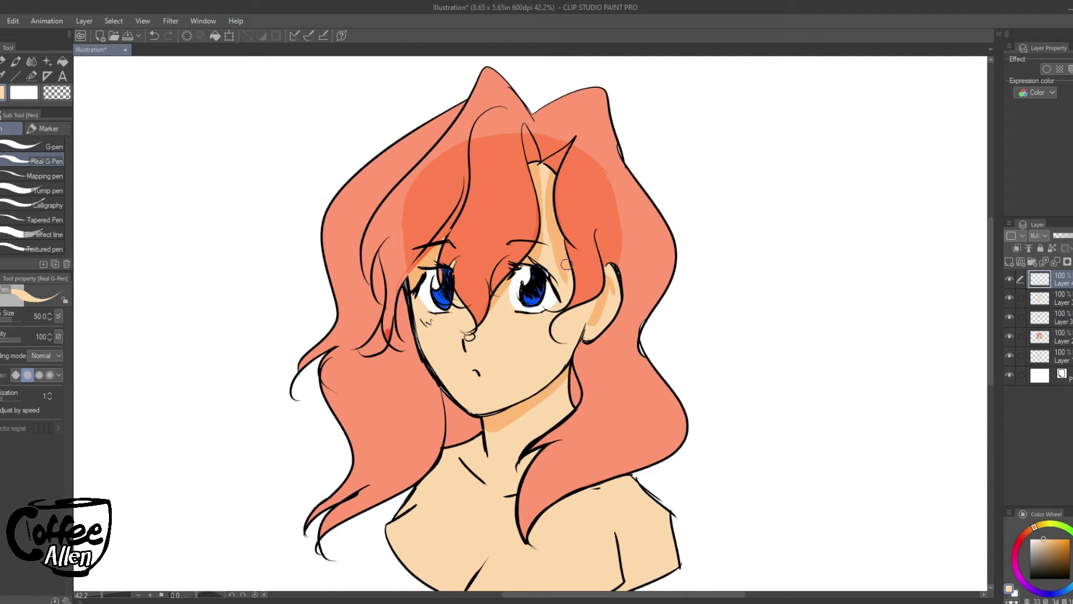
# Shade the hair curl by the ear, the shoulder under the hair, the collarbone, the neck side and the left shoulder.
pyautogui.press('[')
pyautogui.press('[')
pyautogui.press('[')
pyautogui.moveTo(592, 303)
pyautogui.mouseDown()
pyautogui.moveTo(572, 315)
pyautogui.moveTo(580, 326)
pyautogui.moveTo(584, 305)
pyautogui.moveTo(554, 329)
pyautogui.mouseUp()
pyautogui.press(']')
pyautogui.press(']')
pyautogui.moveTo(631, 475)
pyautogui.mouseDown()
pyautogui.moveTo(606, 483)
pyautogui.moveTo(567, 527)
pyautogui.moveTo(594, 492)
pyautogui.moveTo(550, 554)
pyautogui.moveTo(564, 509)
pyautogui.moveTo(563, 547)
pyautogui.mouseUp()
pyautogui.press('[')
pyautogui.press('[')
pyautogui.moveTo(457, 452); pyautogui.dragTo(497, 492)
pyautogui.moveTo(479, 438)
pyautogui.mouseDown()
pyautogui.moveTo(487, 482)
pyautogui.moveTo(453, 446)
pyautogui.moveTo(480, 482)
pyautogui.mouseUp()
pyautogui.press(']')
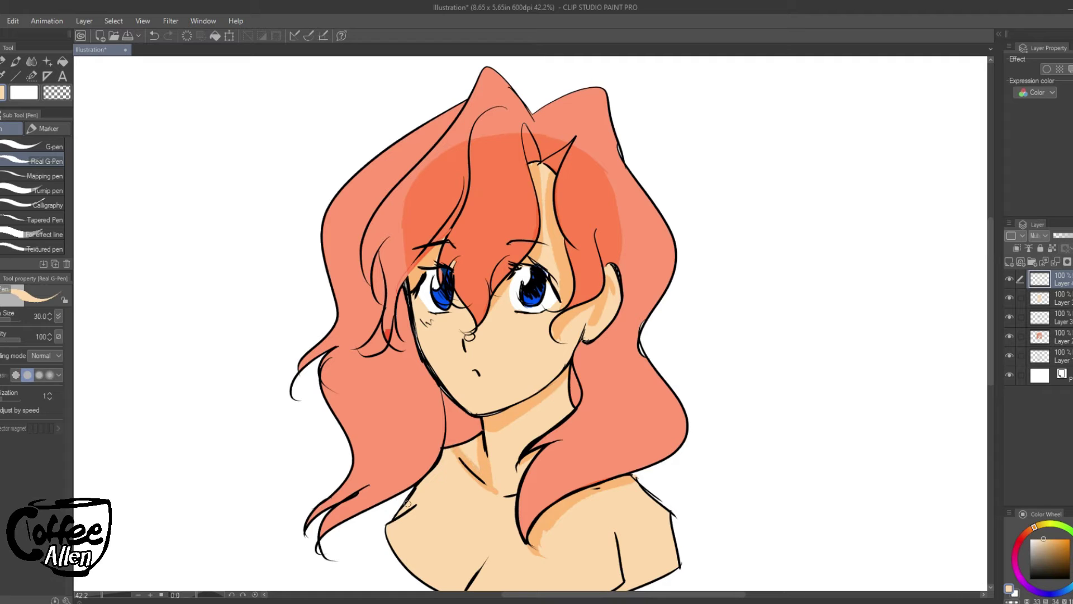
pyautogui.moveTo(395, 517)
pyautogui.mouseDown()
pyautogui.moveTo(450, 468)
pyautogui.moveTo(417, 500)
pyautogui.moveTo(448, 443)
pyautogui.mouseUp()
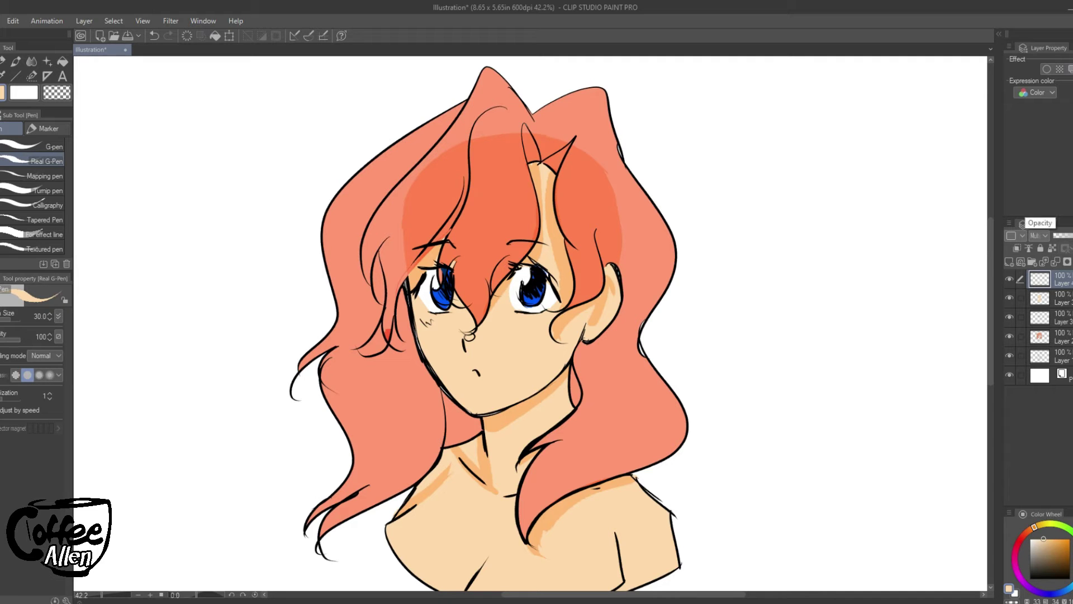
pyautogui.click(1070, 69)
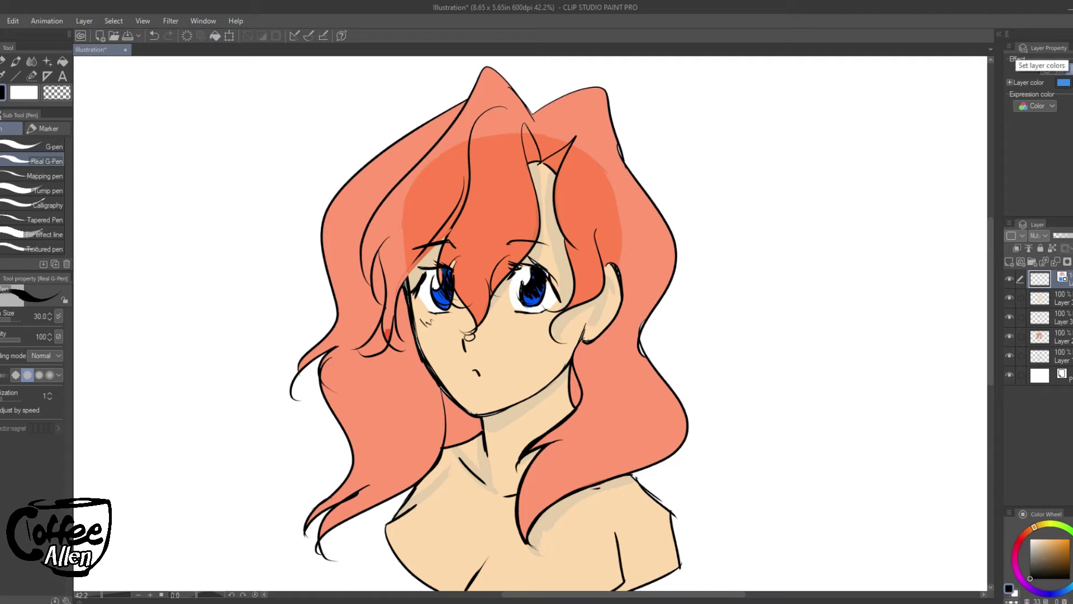
pyautogui.click(1071, 82)
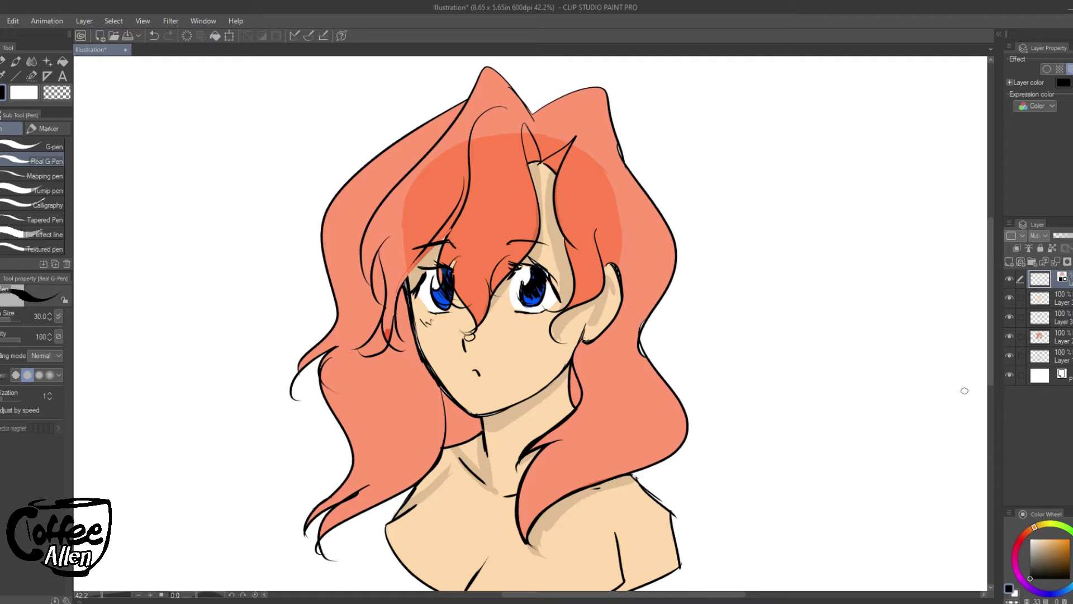
pyautogui.click(11, 22)
pyautogui.moveTo(111, 287)
pyautogui.click(223, 288)
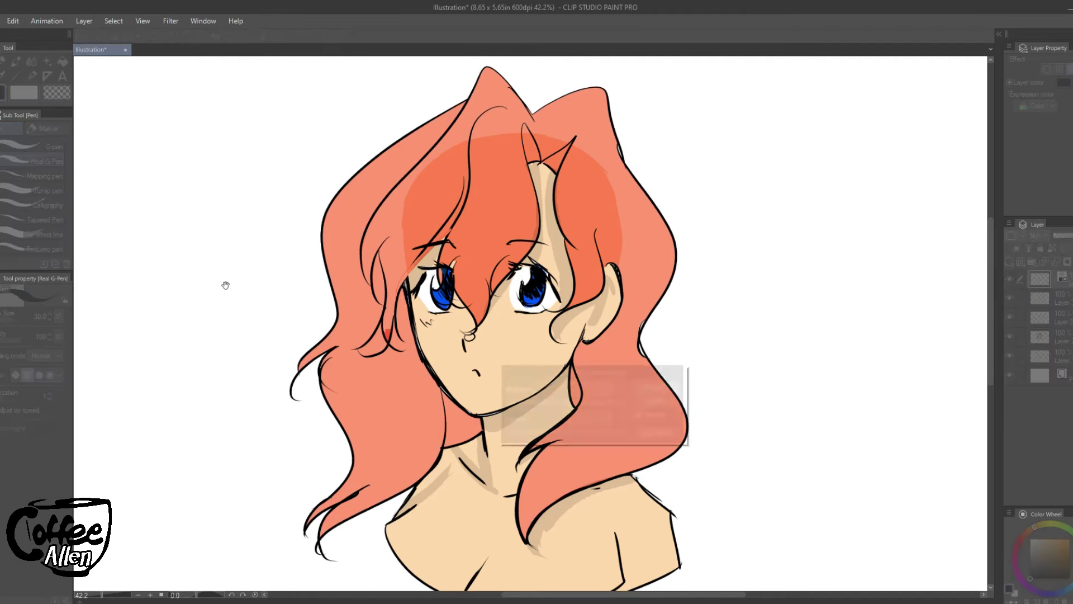
pyautogui.moveTo(578, 374); pyautogui.dragTo(199, 417)
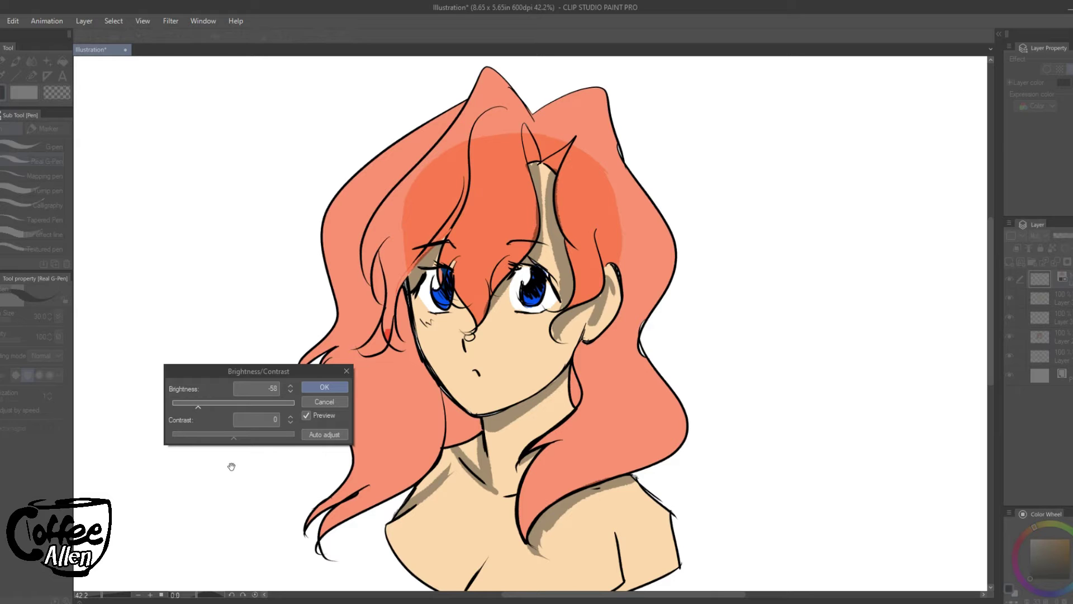
pyautogui.click(338, 402)
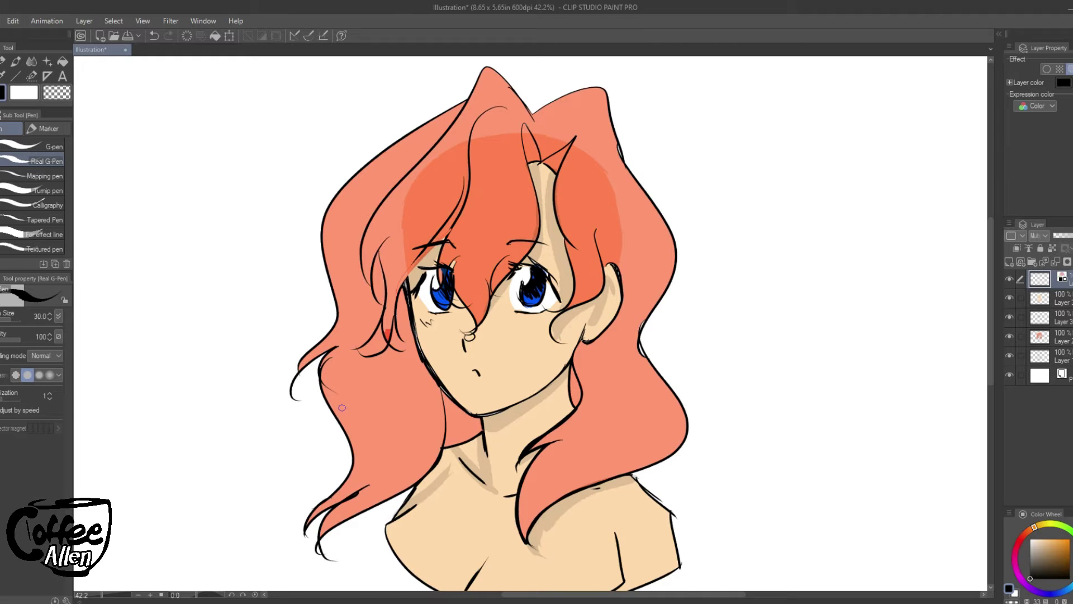
# Remove the layer colour tint, pick the peach skin colour, and shade the left neck, nose and cheek.
pyautogui.click(1069, 68)
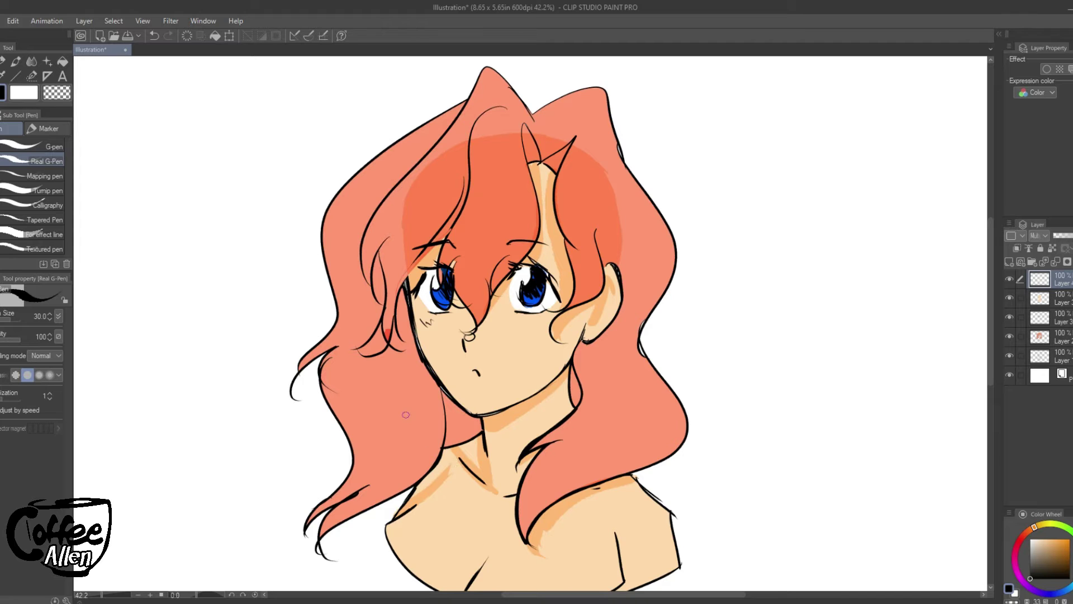
pyautogui.press('e')
pyautogui.press('p')
pyautogui.rightClick(466, 528)
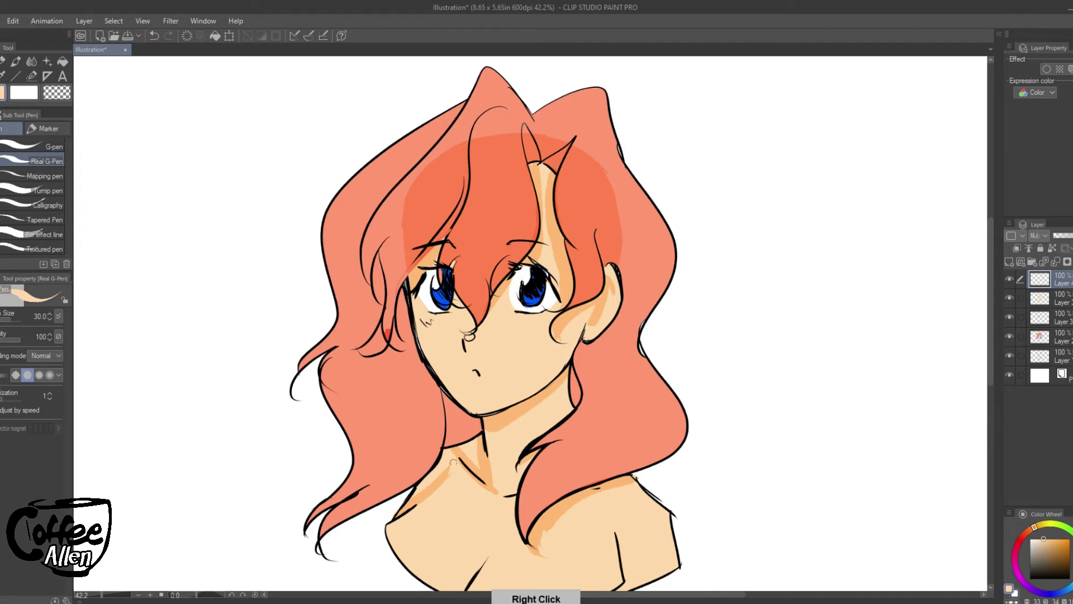
pyautogui.moveTo(451, 456)
pyautogui.mouseDown()
pyautogui.moveTo(420, 500)
pyautogui.moveTo(463, 459)
pyautogui.mouseUp()
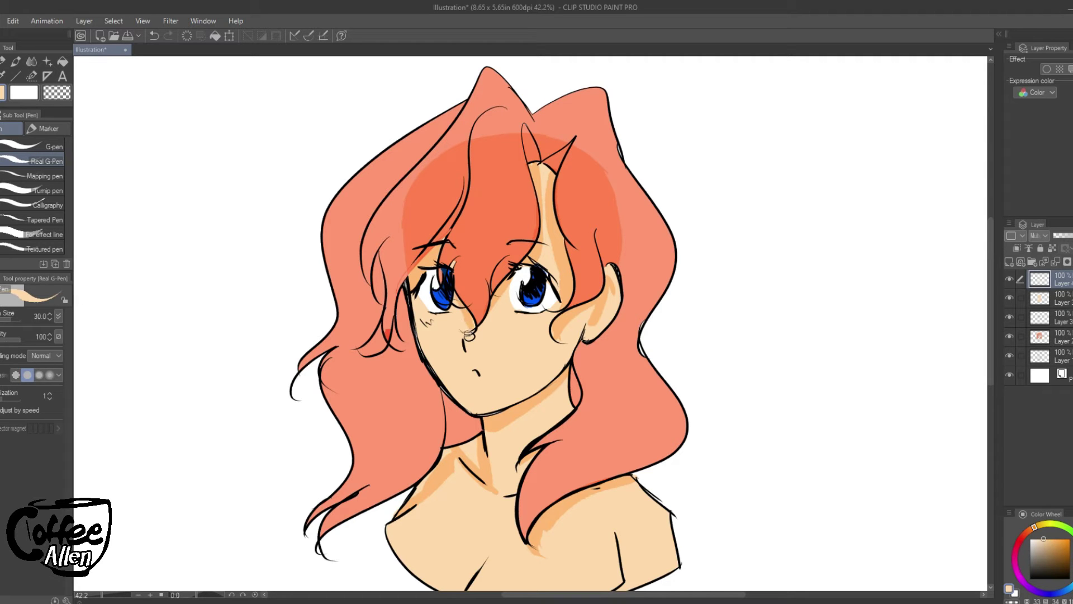
pyautogui.moveTo(467, 328)
pyautogui.mouseDown()
pyautogui.moveTo(462, 354)
pyautogui.moveTo(456, 345)
pyautogui.moveTo(476, 383)
pyautogui.mouseUp()
pyautogui.moveTo(414, 309)
pyautogui.mouseDown()
pyautogui.moveTo(423, 347)
pyautogui.moveTo(474, 413)
pyautogui.moveTo(529, 398)
pyautogui.moveTo(564, 359)
pyautogui.moveTo(559, 369)
pyautogui.mouseUp()
# With a size-40 brush, shade the right jawline and ink the right shoulder edge and crease.
pyautogui.press(']')
pyautogui.press(']')
pyautogui.moveTo(586, 312); pyautogui.dragTo(578, 338)
pyautogui.press('[')
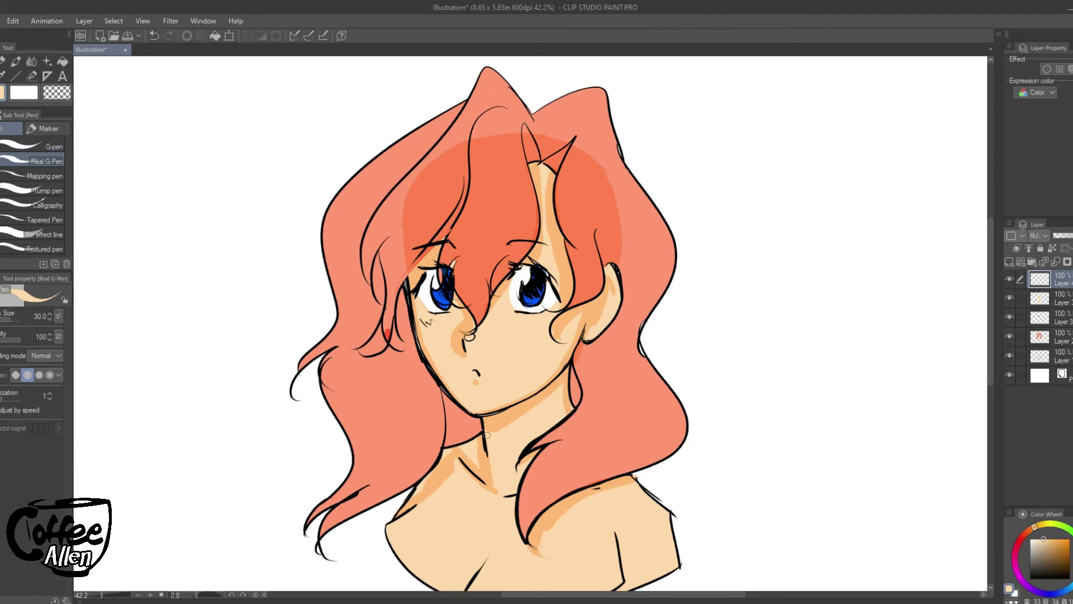
pyautogui.press(']')
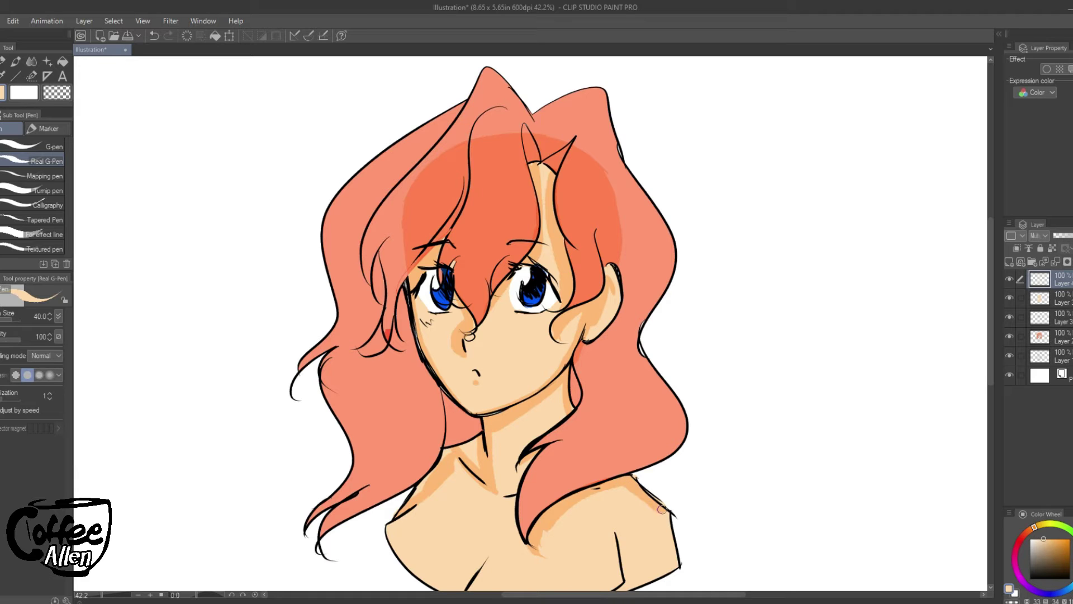
pyautogui.moveTo(662, 510); pyautogui.dragTo(679, 566)
pyautogui.moveTo(614, 527); pyautogui.dragTo(625, 581)
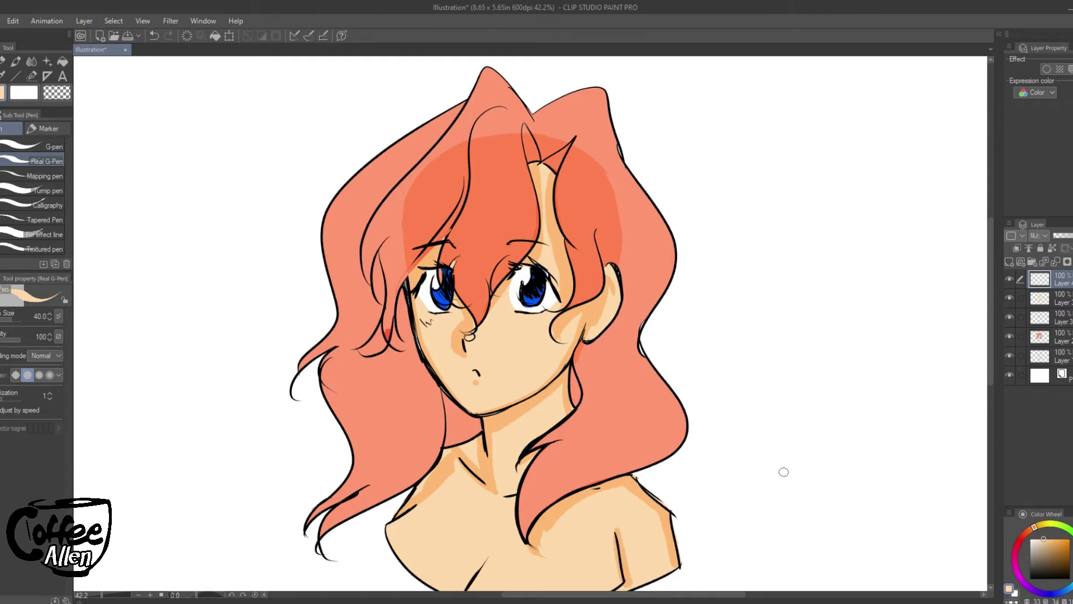
pyautogui.moveTo(991, 359); pyautogui.dragTo(991, 379)
pyautogui.moveTo(455, 530); pyautogui.dragTo(481, 493)
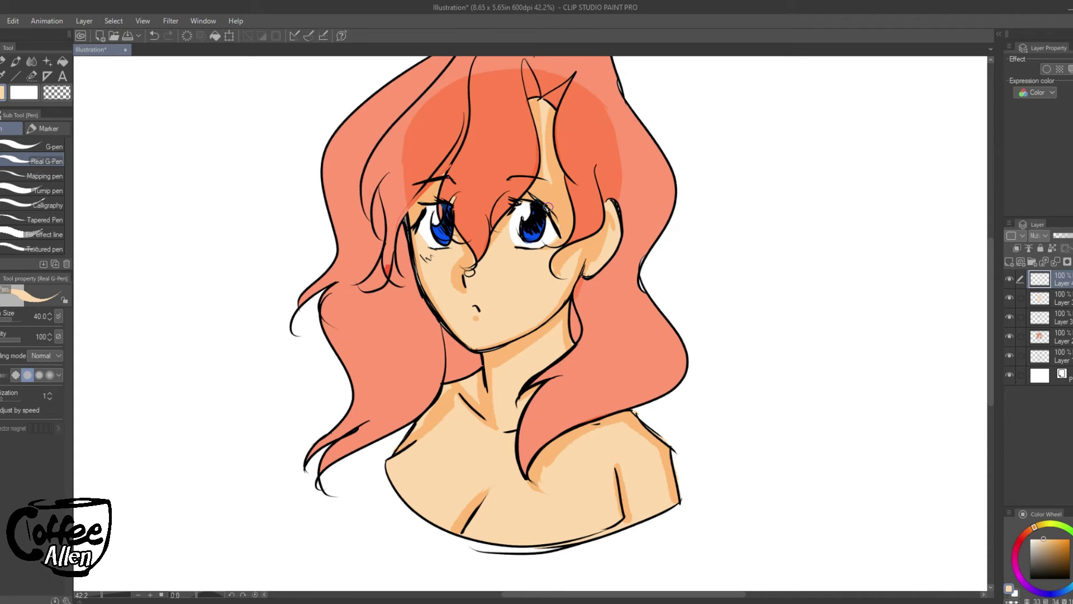
pyautogui.click(14, 22)
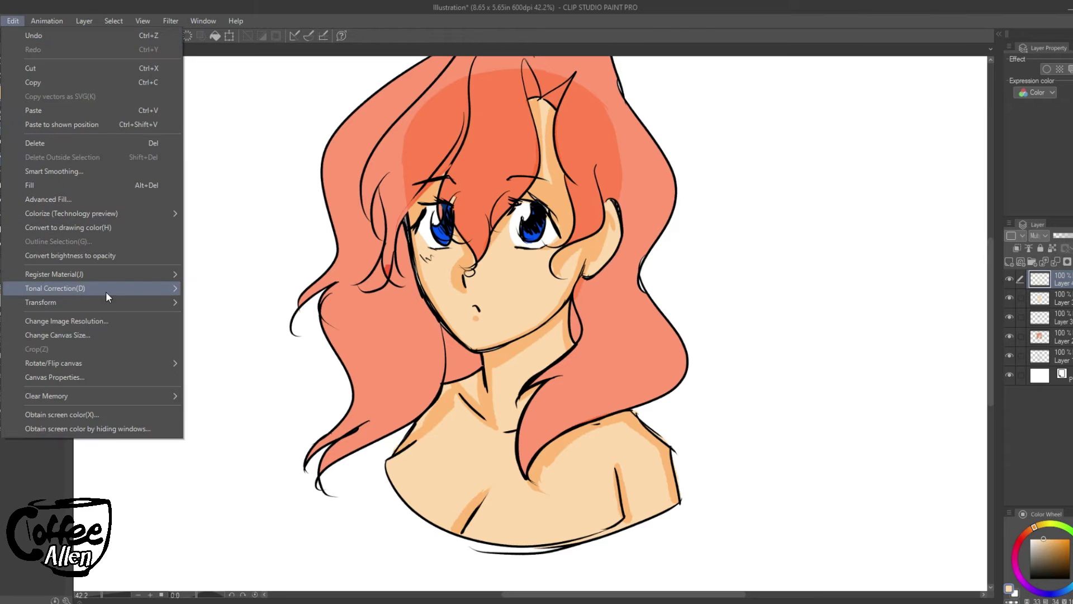
pyautogui.moveTo(105, 289)
pyautogui.click(280, 303)
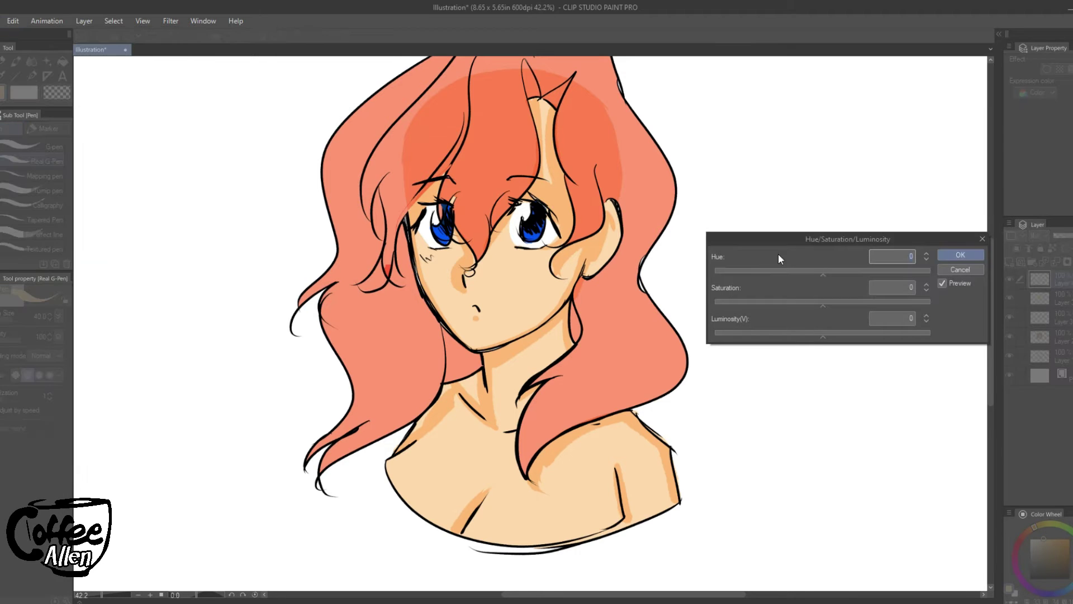
pyautogui.moveTo(800, 239); pyautogui.dragTo(163, 263)
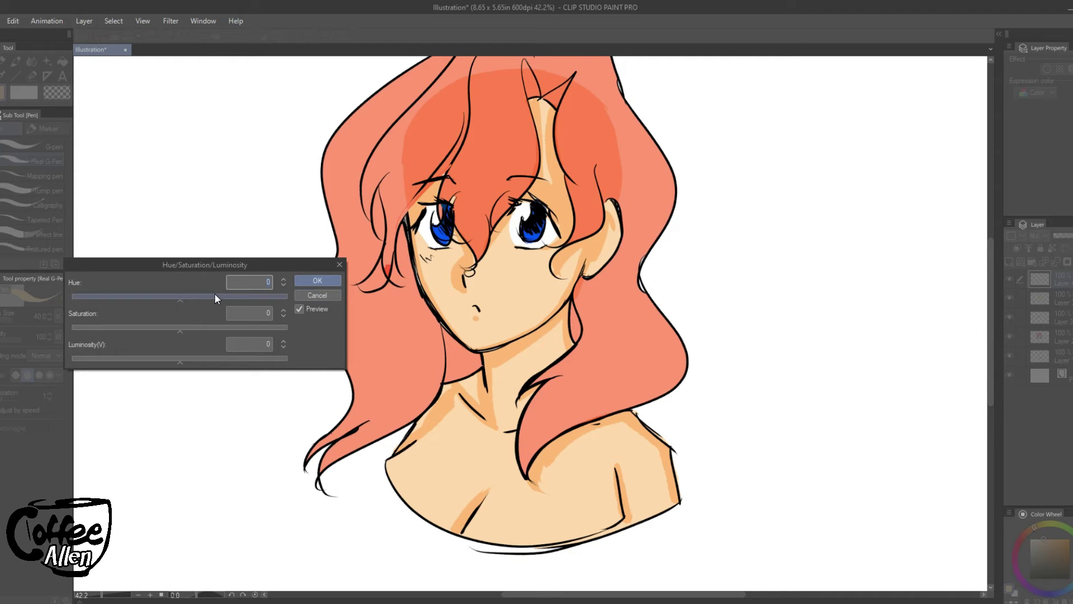
pyautogui.click(334, 294)
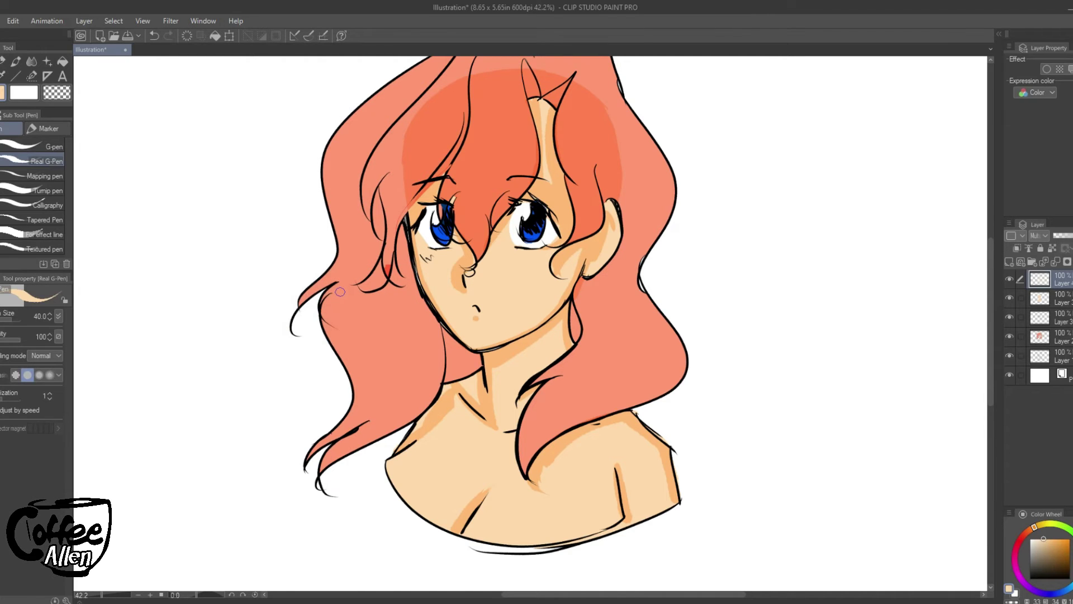
# Use the Rectangle figure to tint the skin shading yellow, then recolour it blue-violet.
pyautogui.click(16, 76)
pyautogui.click(39, 247)
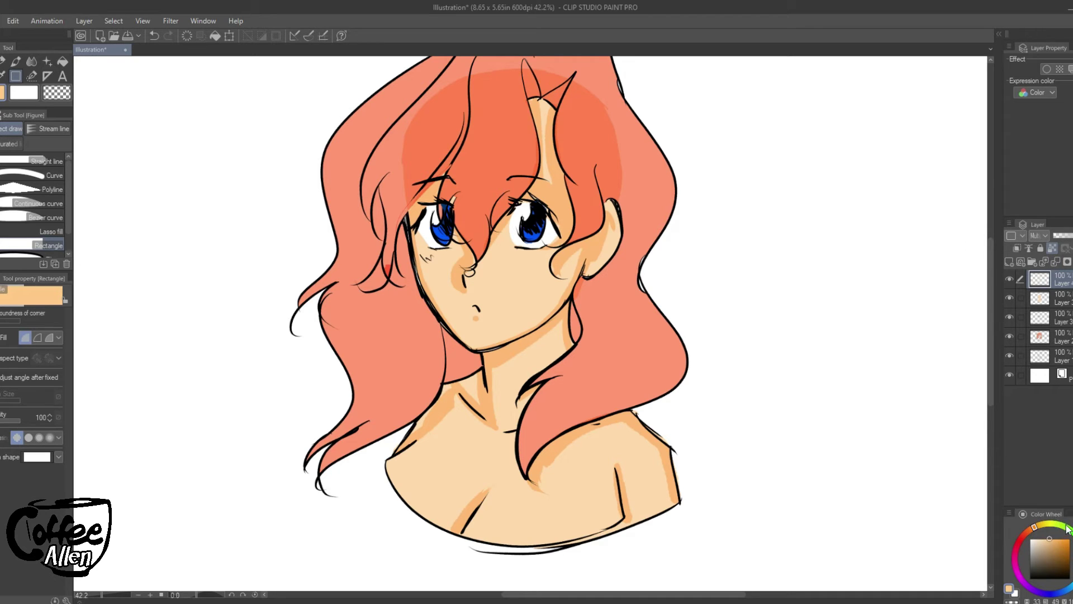
pyautogui.moveTo(1036, 528); pyautogui.dragTo(1053, 539)
pyautogui.moveTo(299, 547); pyautogui.dragTo(831, 91)
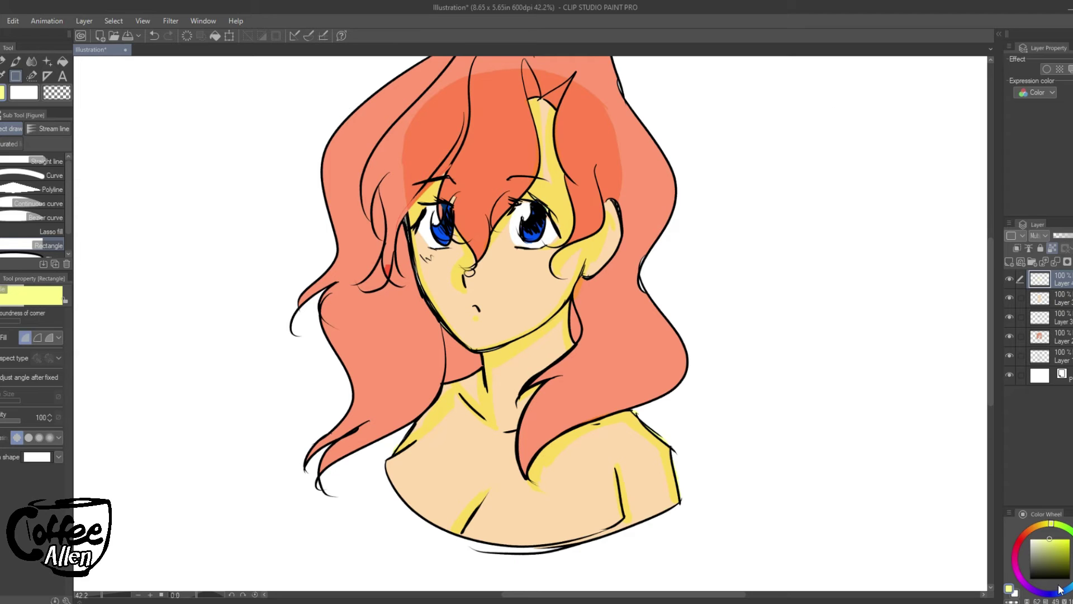
pyautogui.moveTo(1056, 591); pyautogui.dragTo(1055, 596)
pyautogui.moveTo(332, 556)
pyautogui.mouseDown()
pyautogui.moveTo(517, 459)
pyautogui.moveTo(831, 86)
pyautogui.mouseUp()
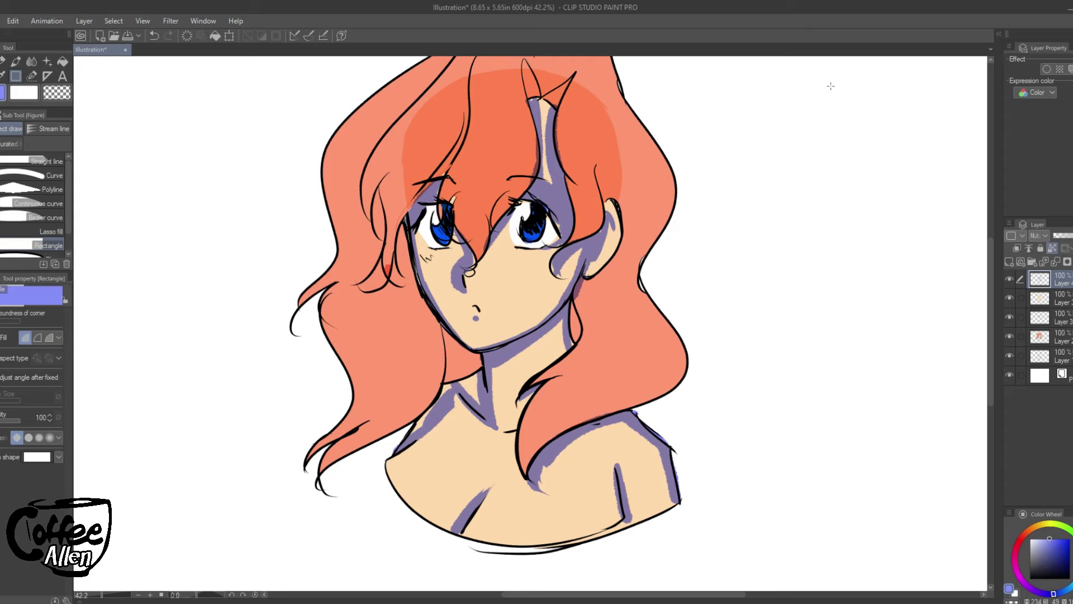
# Lower the shading layer opacity to 56% and recolour the shading cyan.
pyautogui.moveTo(1062, 236); pyautogui.dragTo(1066, 239)
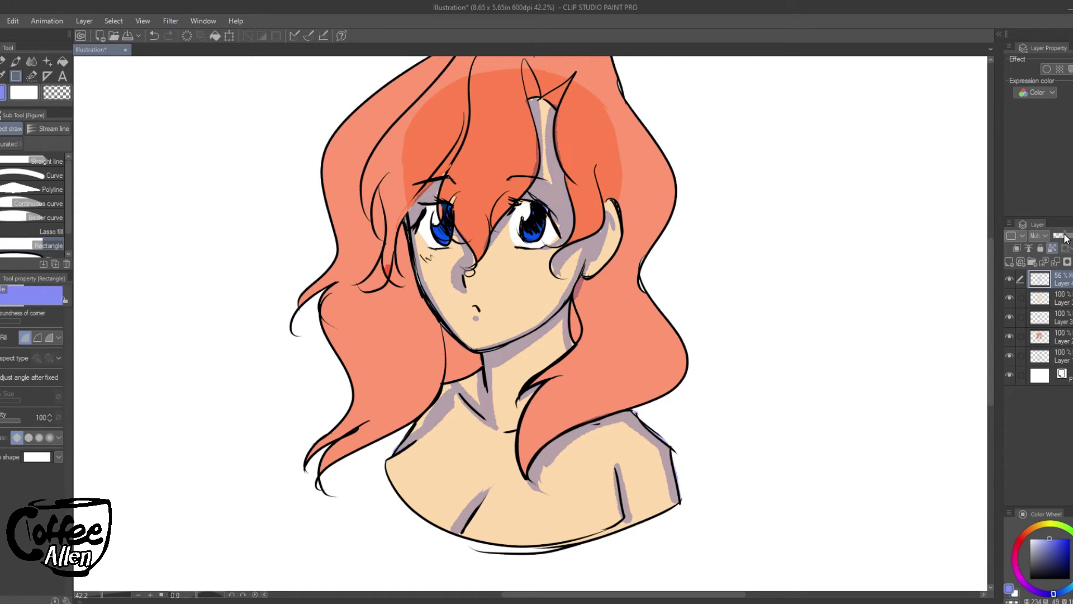
pyautogui.click(1066, 571)
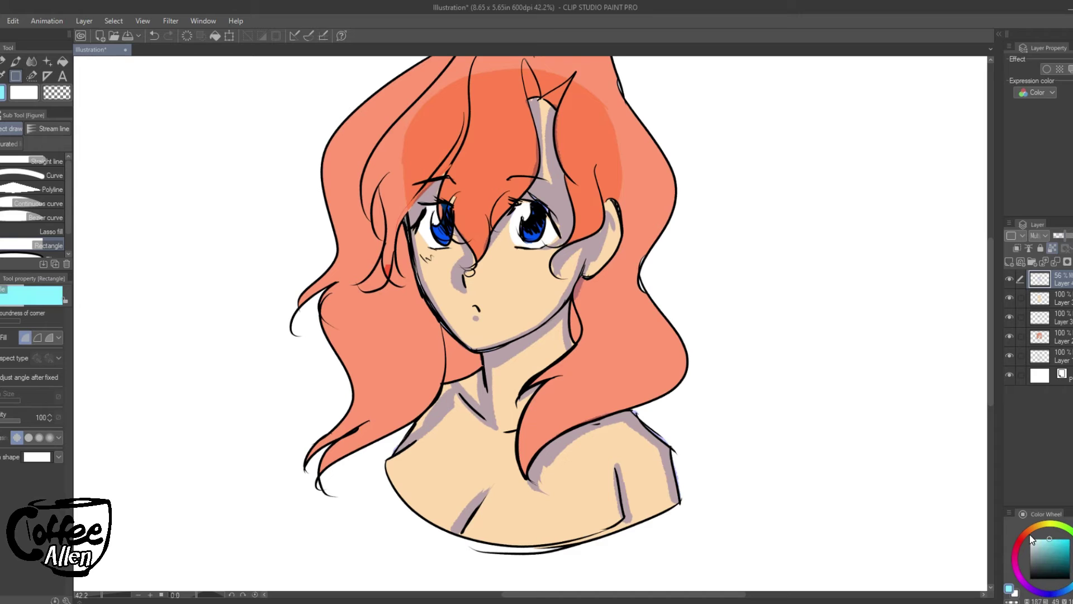
pyautogui.moveTo(300, 553)
pyautogui.mouseDown()
pyautogui.moveTo(454, 448)
pyautogui.moveTo(819, 68)
pyautogui.mouseUp()
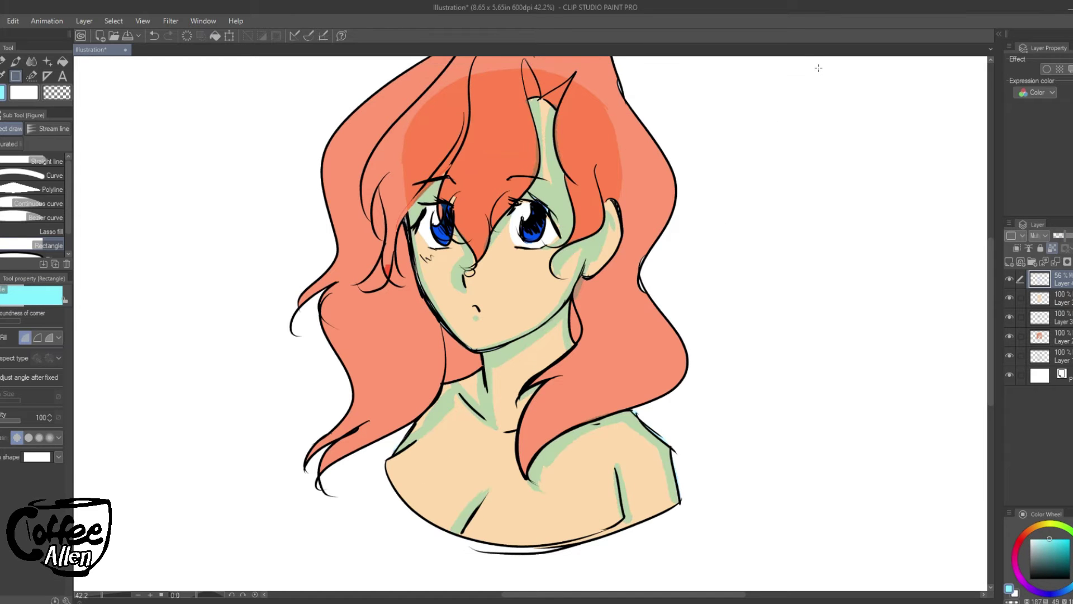
pyautogui.click(170, 20)
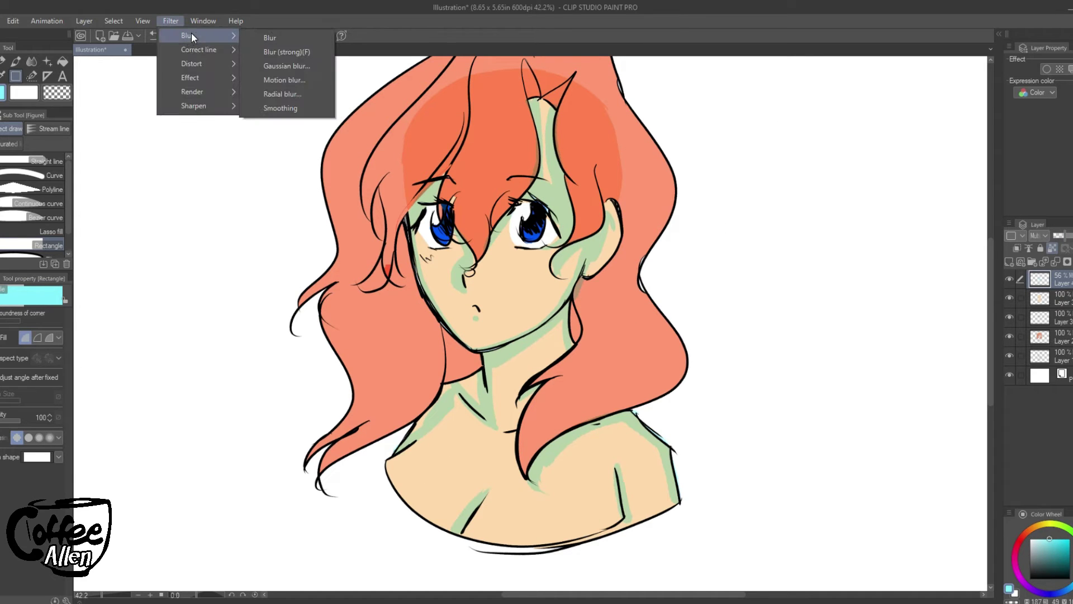
# Apply a Gaussian blur of about 35 strength to the skin shading.
pyautogui.click(1053, 251)
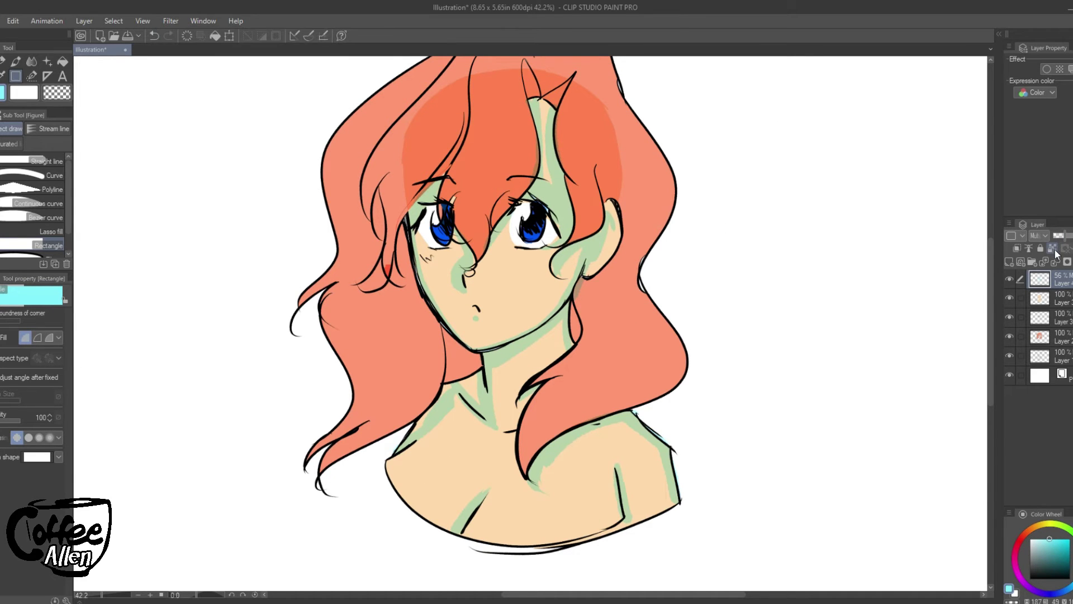
pyautogui.click(170, 20)
pyautogui.moveTo(184, 34)
pyautogui.click(288, 69)
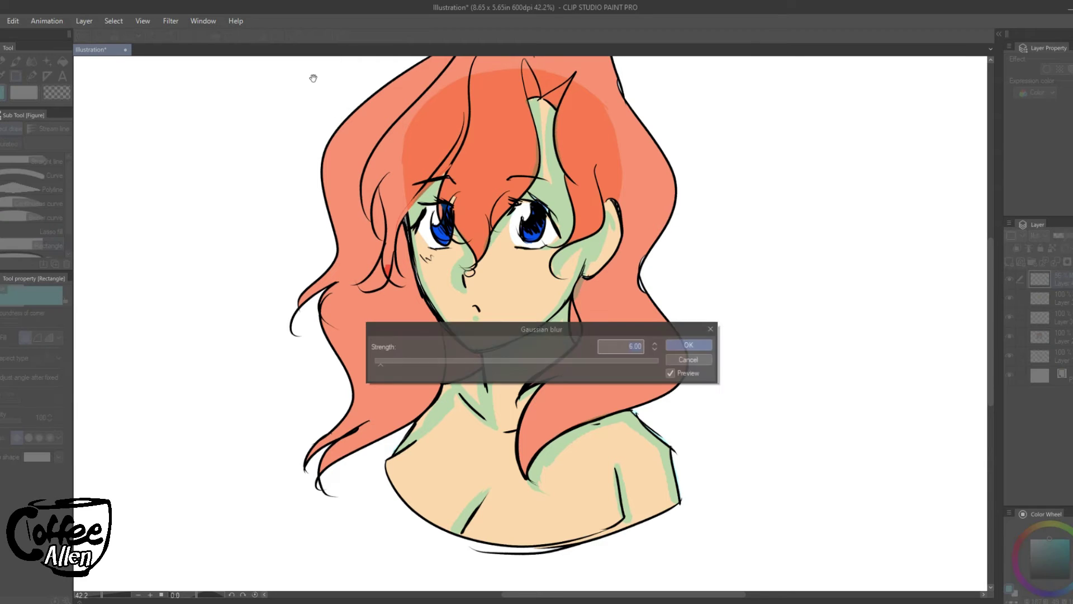
pyautogui.click(423, 362)
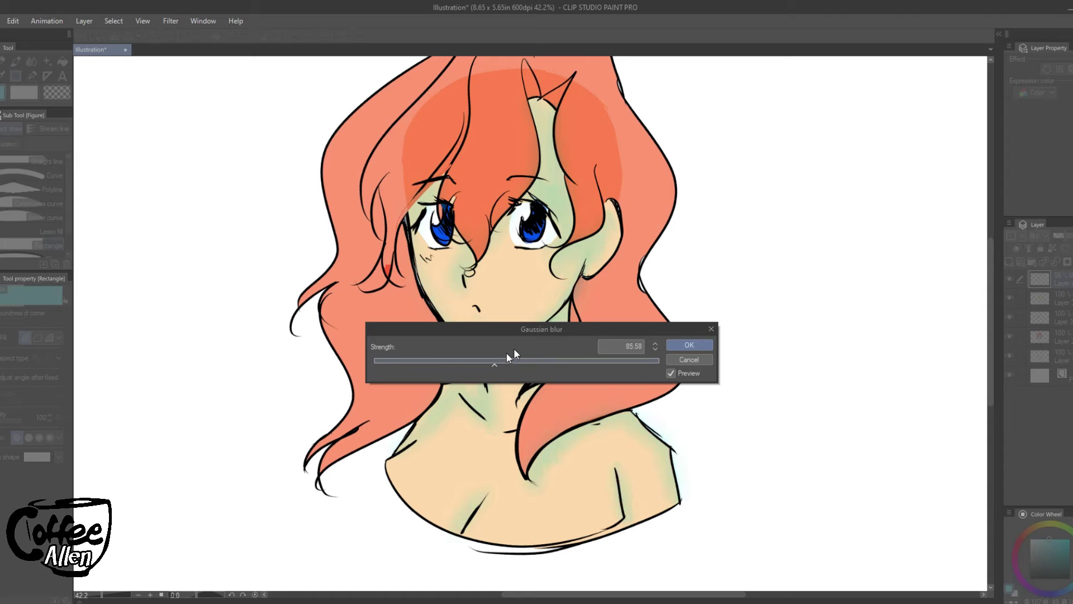
pyautogui.click(696, 344)
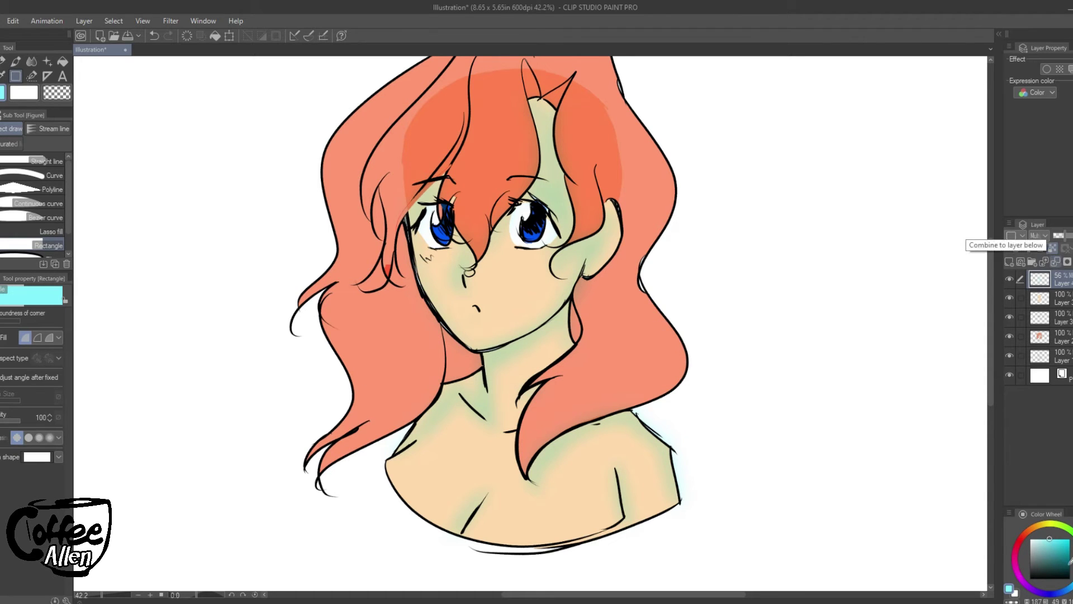
# Recolour the blurred shading blue then pink, hide that layer, and select Layer 3.
pyautogui.moveTo(1065, 592); pyautogui.dragTo(1051, 594)
pyautogui.moveTo(329, 557)
pyautogui.mouseDown()
pyautogui.moveTo(370, 540)
pyautogui.moveTo(836, 26)
pyautogui.mouseUp()
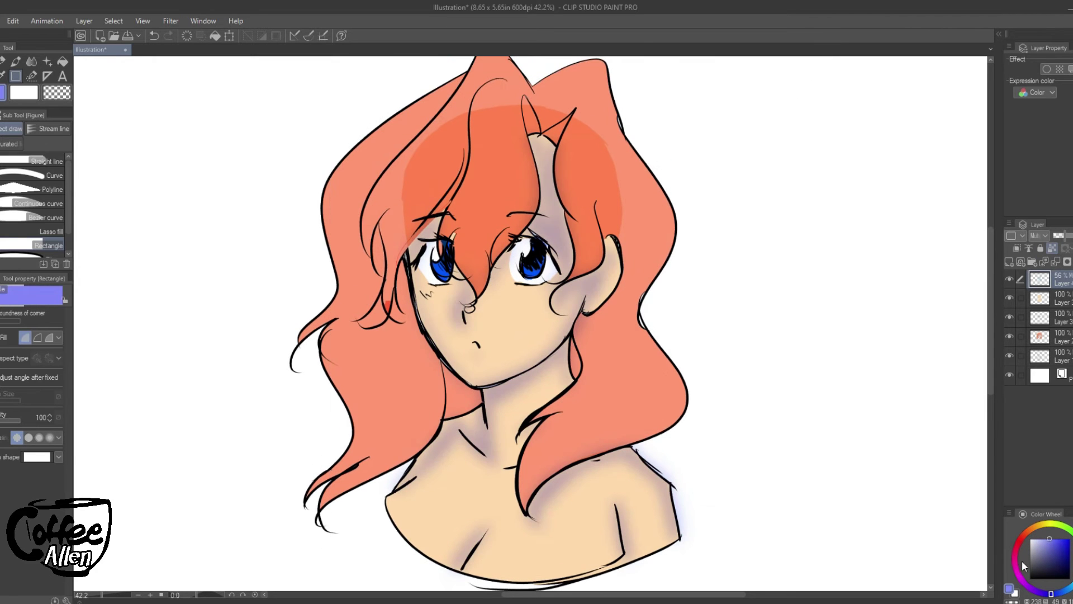
pyautogui.moveTo(1023, 567); pyautogui.dragTo(1016, 548)
pyautogui.moveTo(338, 574); pyautogui.dragTo(870, 104)
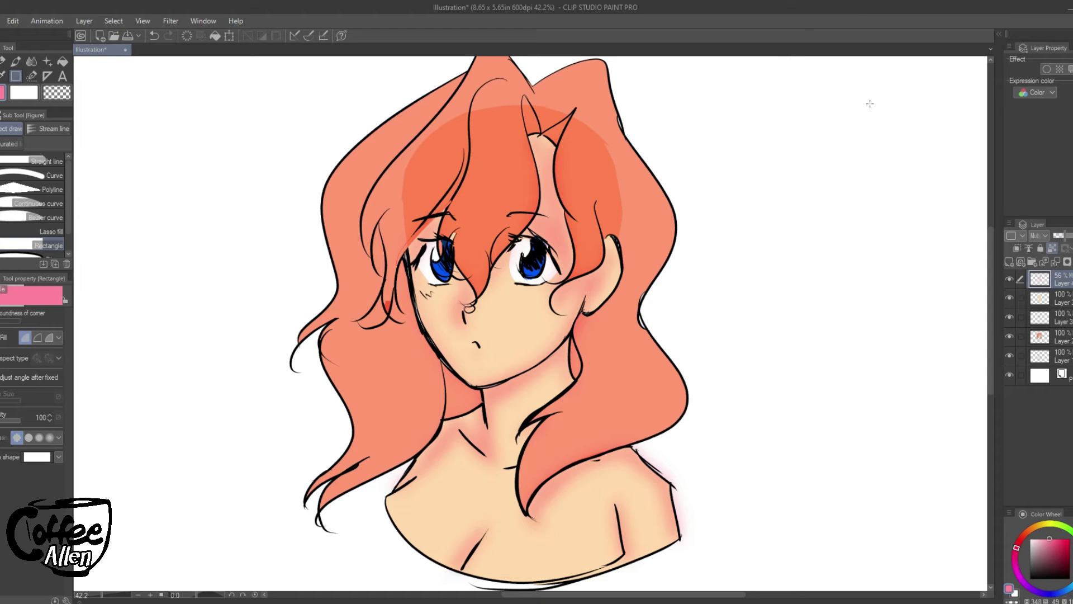
pyautogui.click(1009, 280)
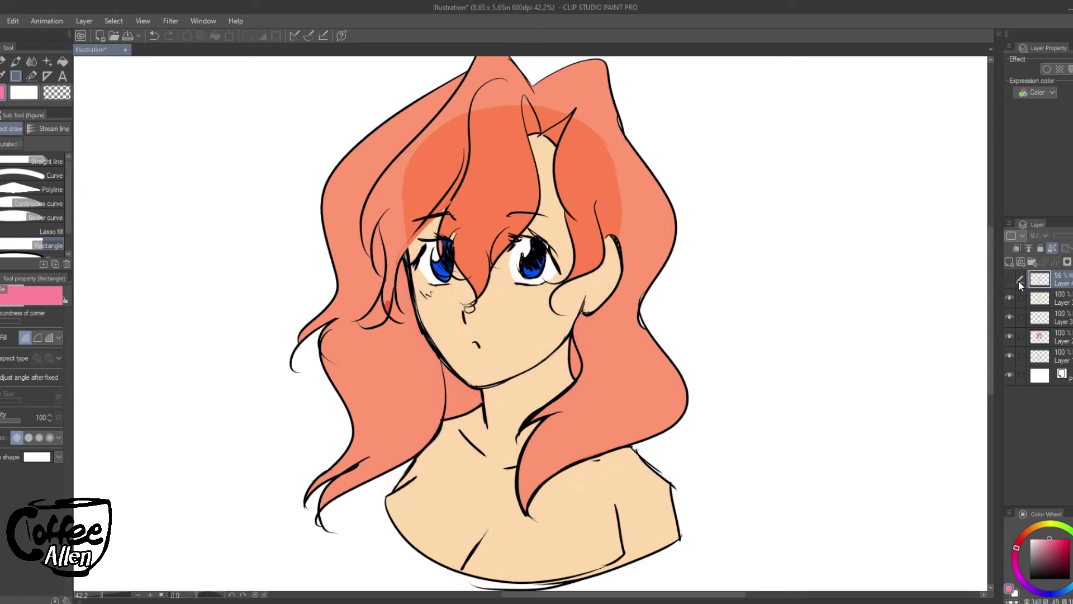
pyautogui.click(1068, 302)
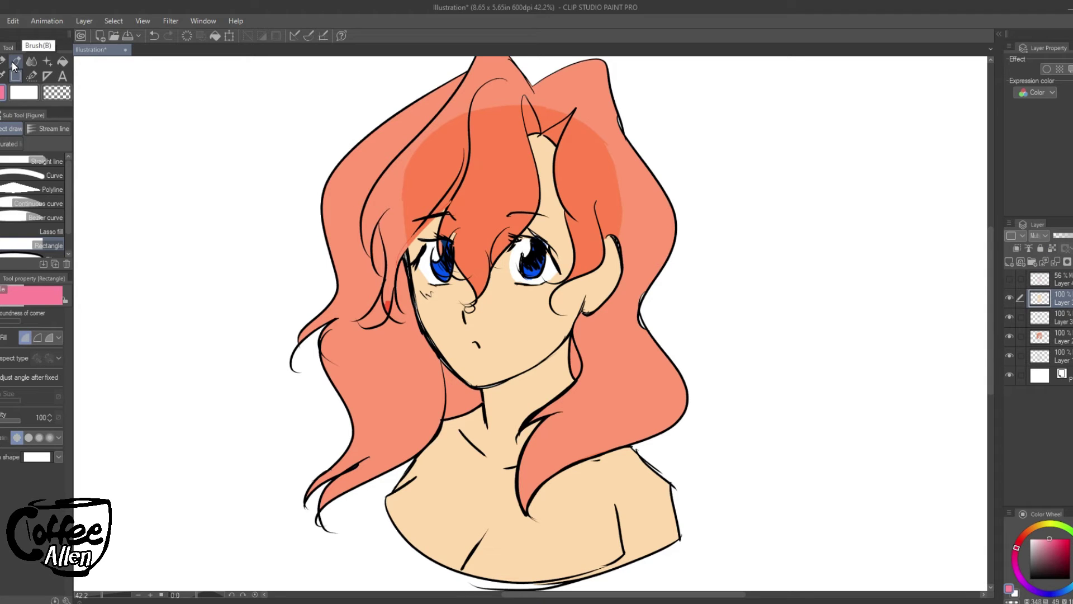
# Select everything drawn on Layer 3 and add a new layer above it.
pyautogui.rightClick(1060, 305)
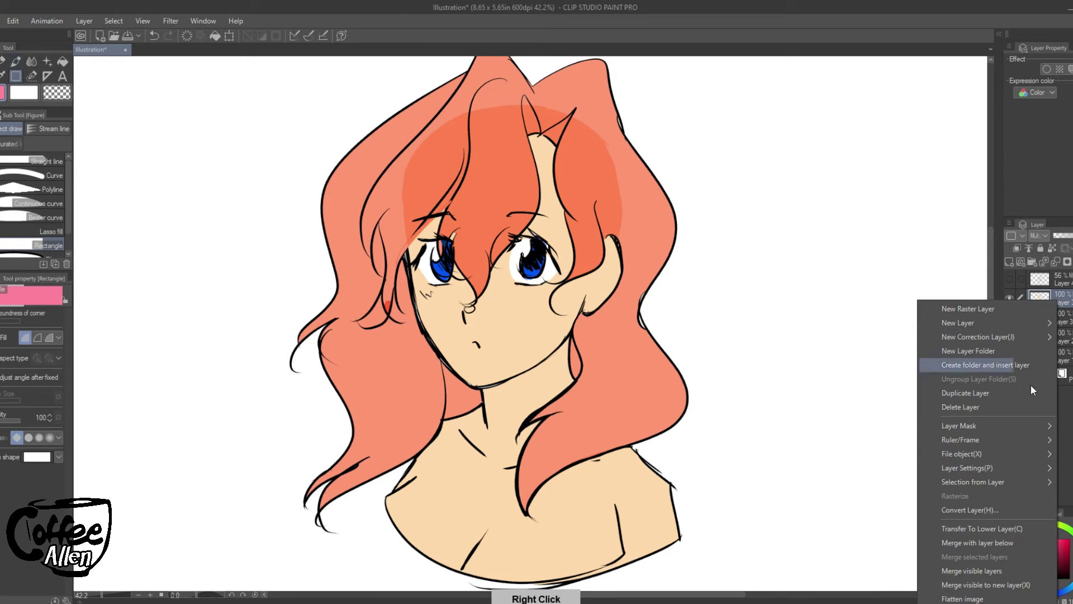
pyautogui.moveTo(994, 480)
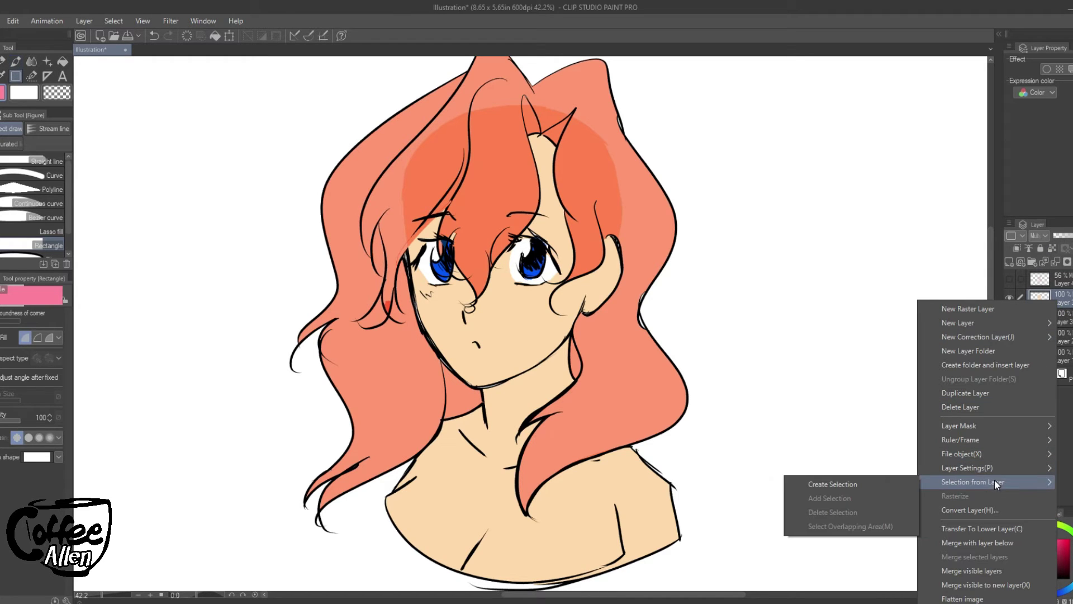
pyautogui.click(860, 484)
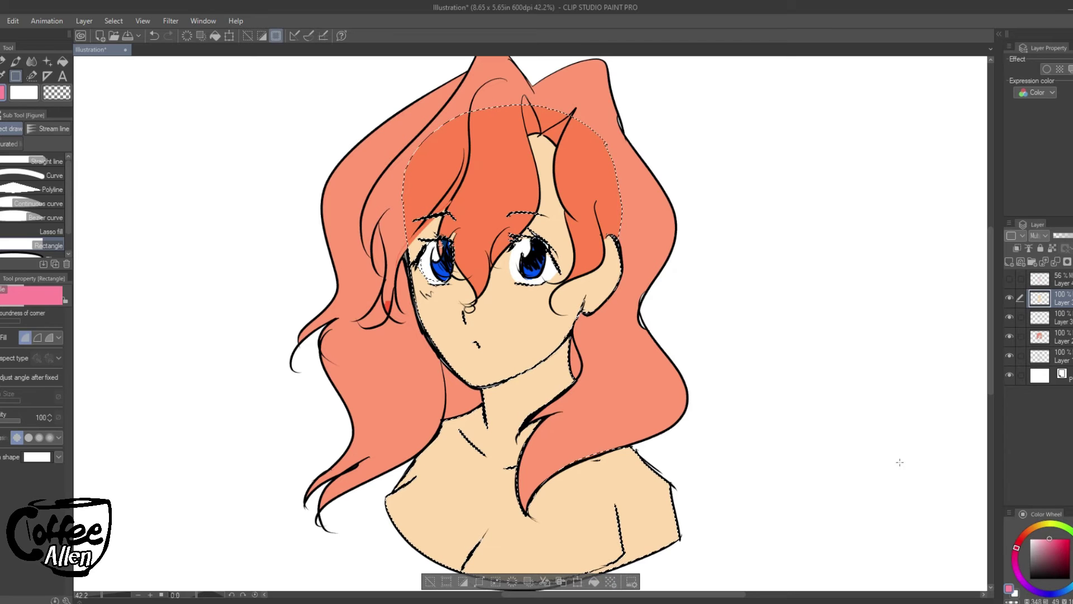
pyautogui.click(1008, 261)
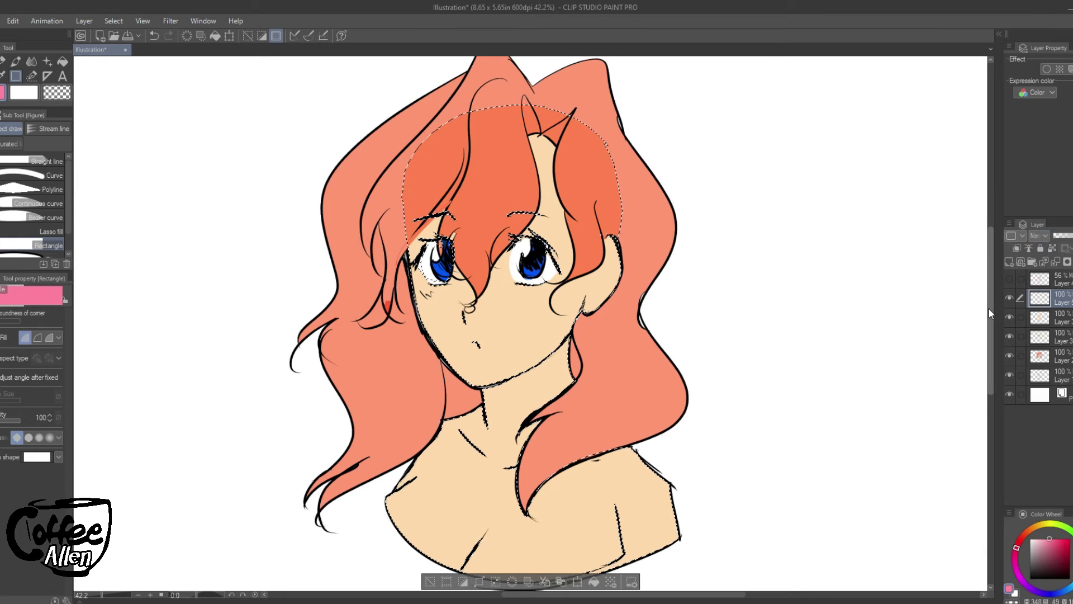
# Zoom out to the whole page, switch to the Real G-Pen, and clear the selection with Ctrl+D.
pyautogui.scroll(-2, 990, 318)
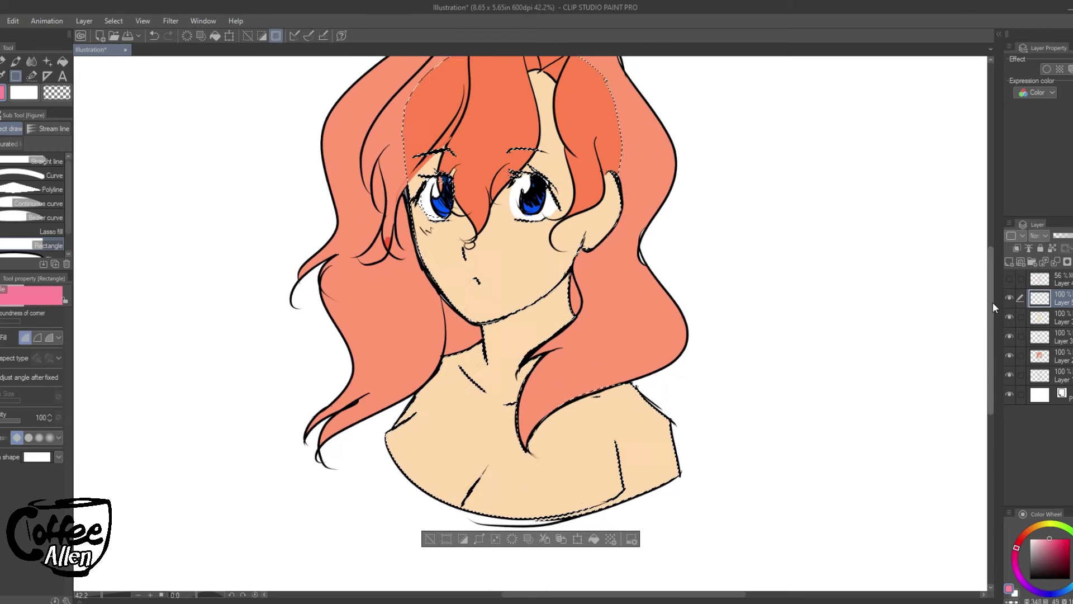
pyautogui.moveTo(993, 300); pyautogui.dragTo(995, 296)
pyautogui.moveTo(101, 595); pyautogui.dragTo(97, 595)
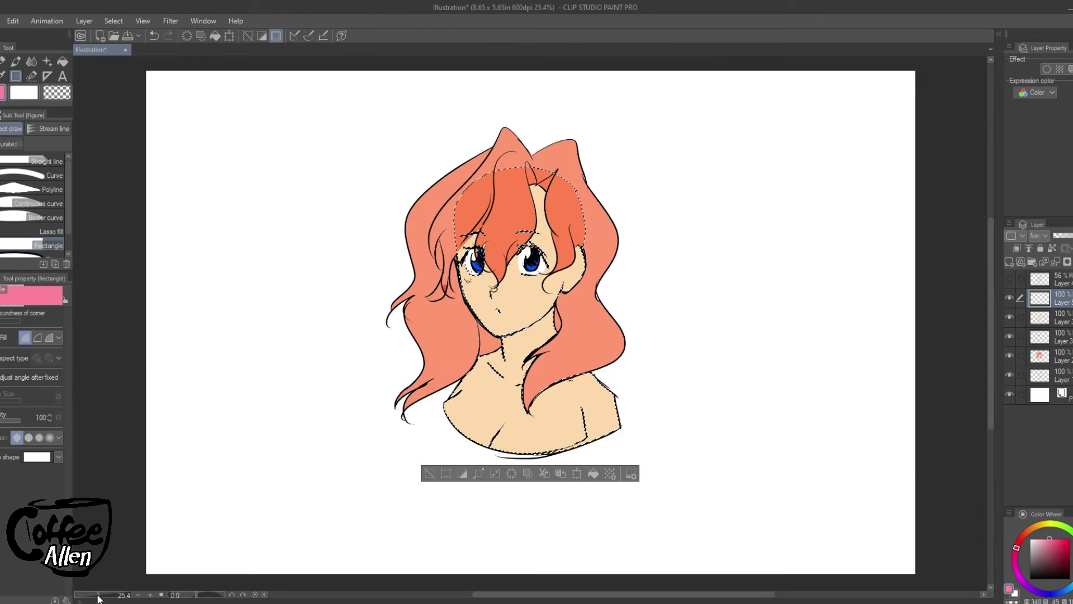
pyautogui.click(97, 596)
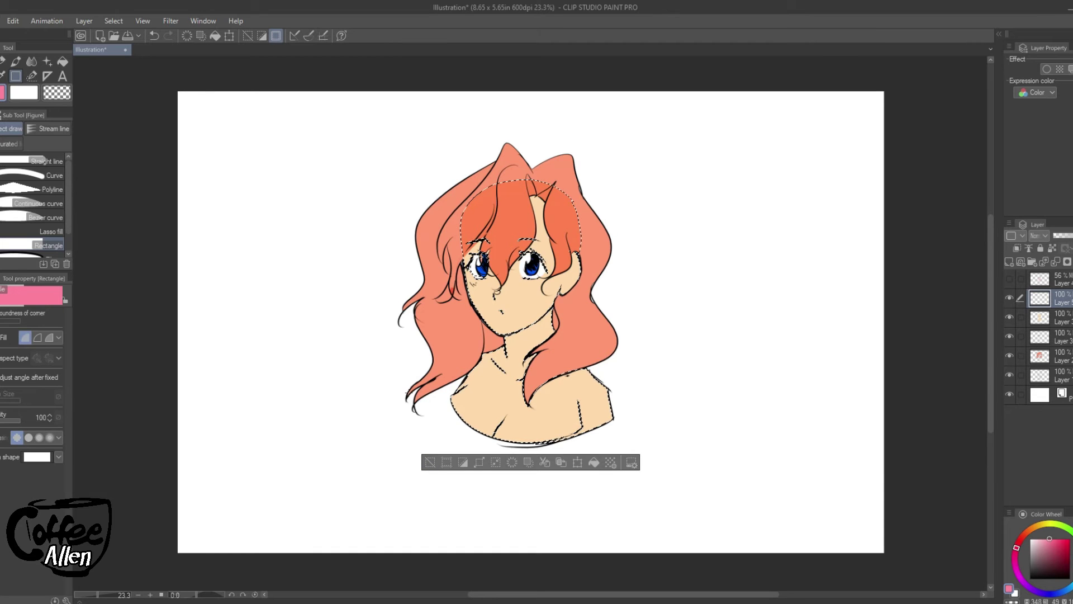
pyautogui.press('p')
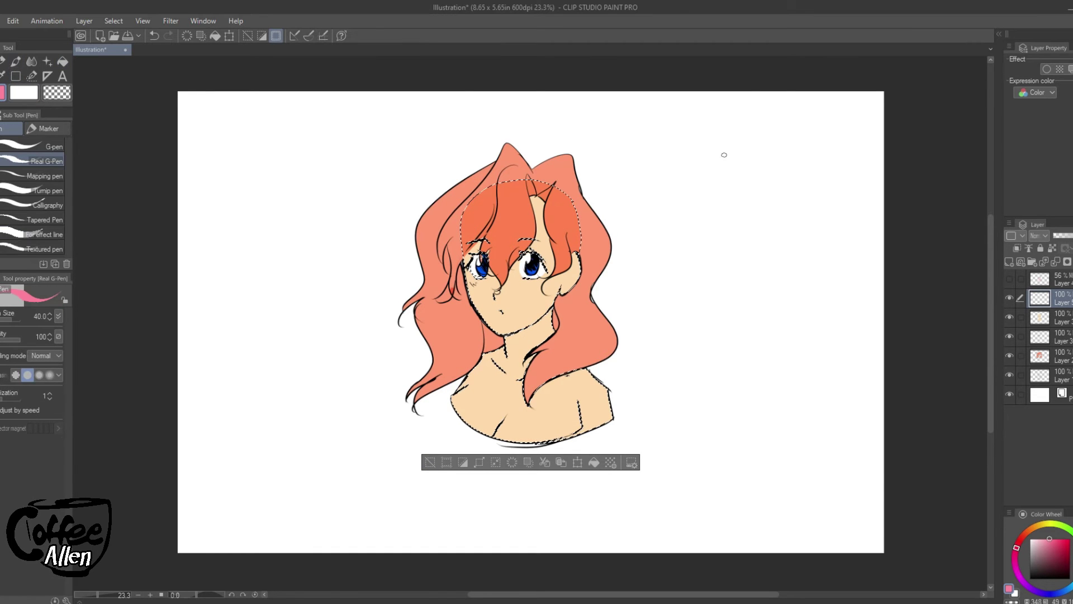
pyautogui.hotkey('ctrl', 'd')
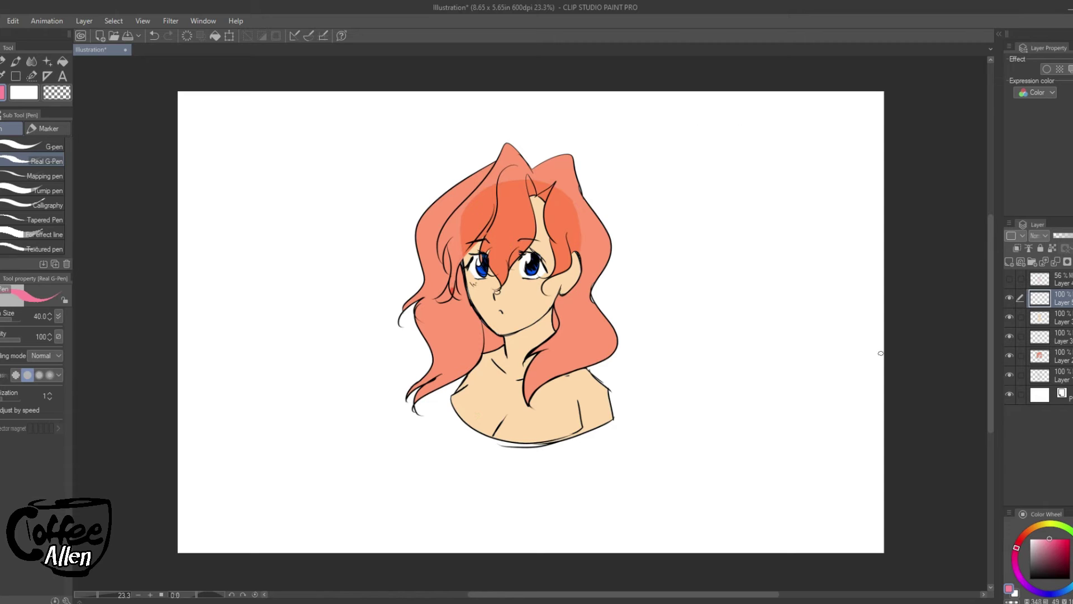
# Paint a large bright yellow blob at the top right, then try and undo a yellow rectangle.
pyautogui.click(1052, 526)
pyautogui.moveTo(1060, 548); pyautogui.dragTo(1068, 538)
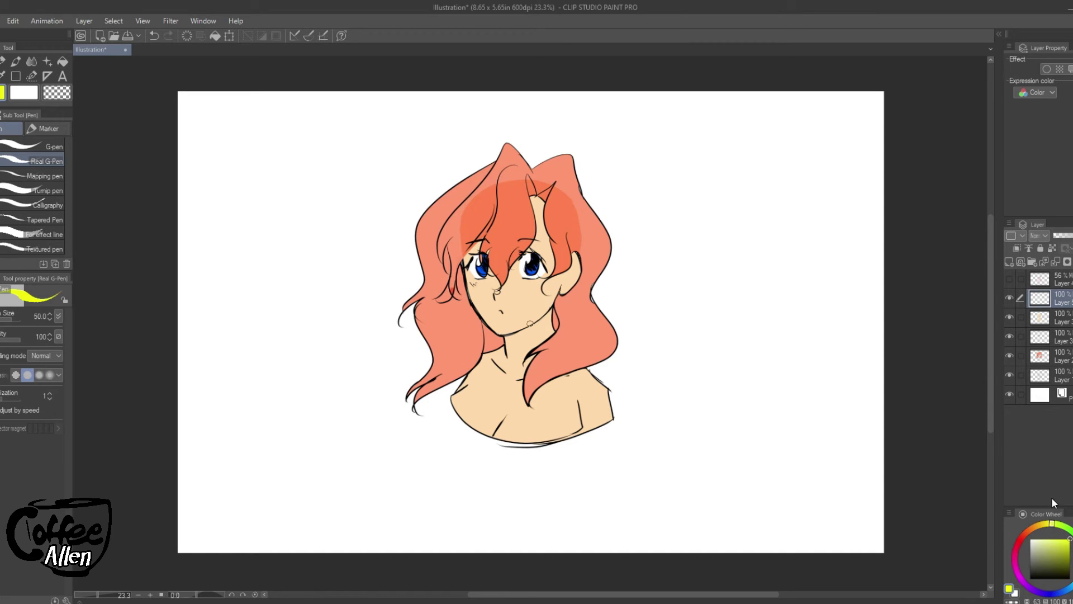
pyautogui.moveTo(699, 124)
pyautogui.mouseDown()
pyautogui.moveTo(688, 151)
pyautogui.moveTo(653, 152)
pyautogui.moveTo(688, 189)
pyautogui.mouseUp()
pyautogui.press(']')
pyautogui.press(']')
pyautogui.moveTo(712, 142)
pyautogui.mouseDown()
pyautogui.moveTo(711, 162)
pyautogui.moveTo(720, 155)
pyautogui.mouseUp()
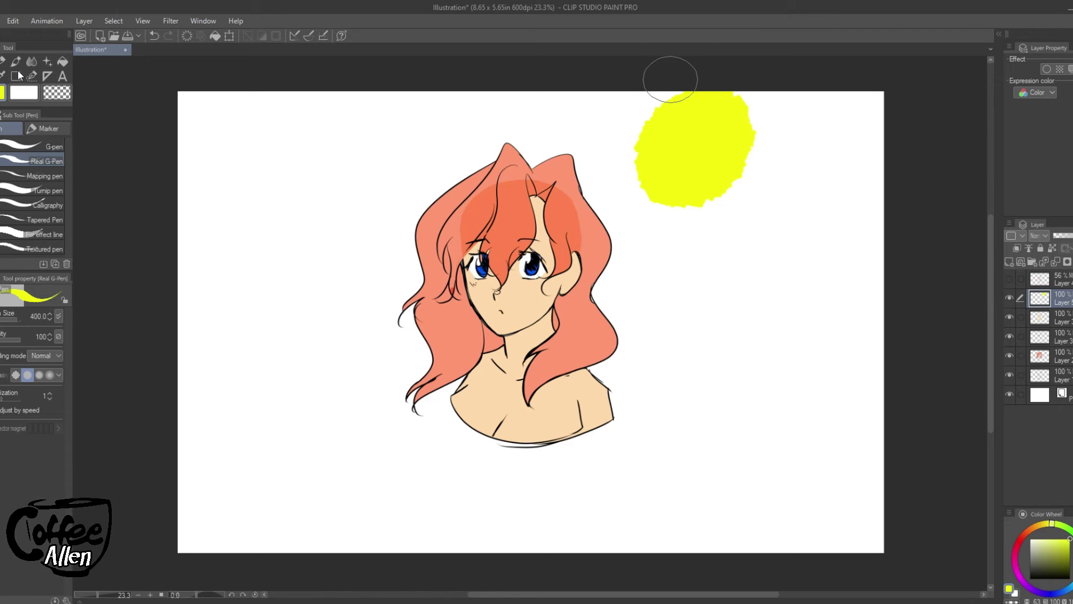
pyautogui.click(17, 76)
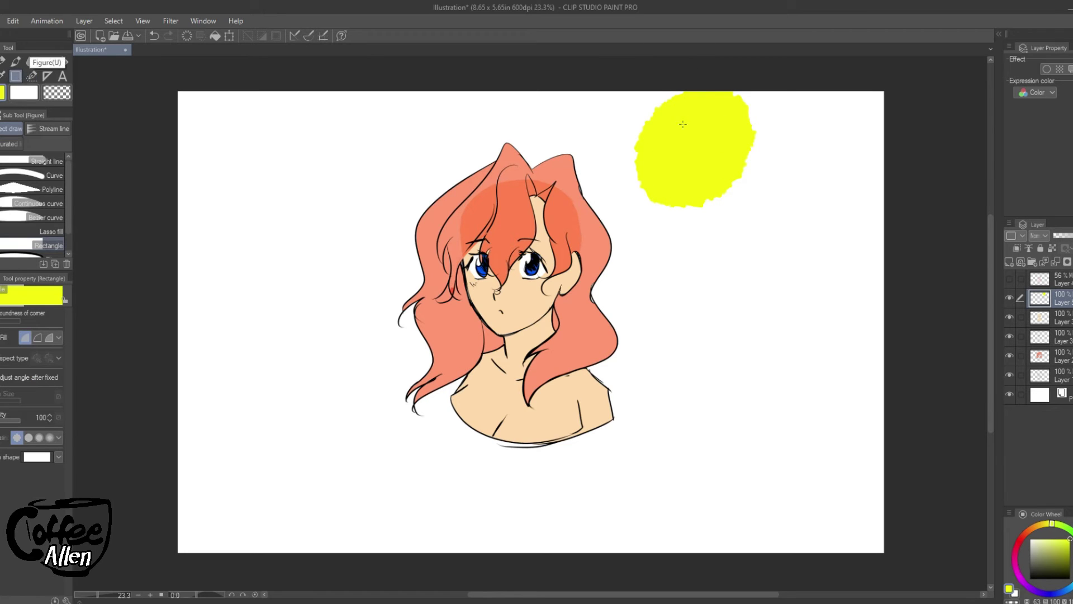
pyautogui.moveTo(676, 94); pyautogui.dragTo(216, 217)
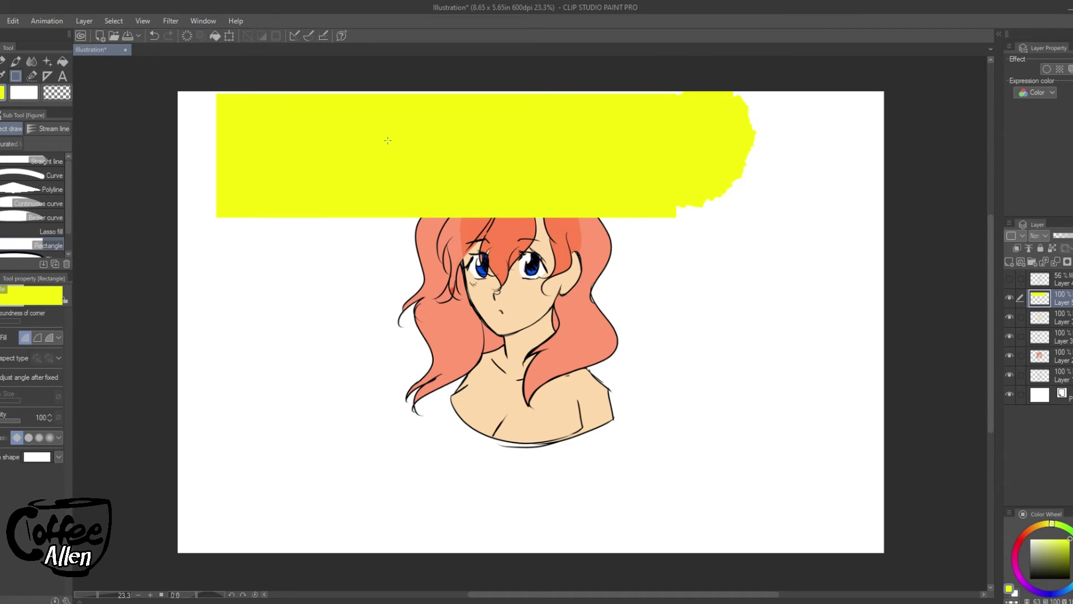
pyautogui.hotkey('ctrl', 'z')
# Auto-select the blank canvas around the figure and delete the layer holding the yellow blob.
pyautogui.press('w')
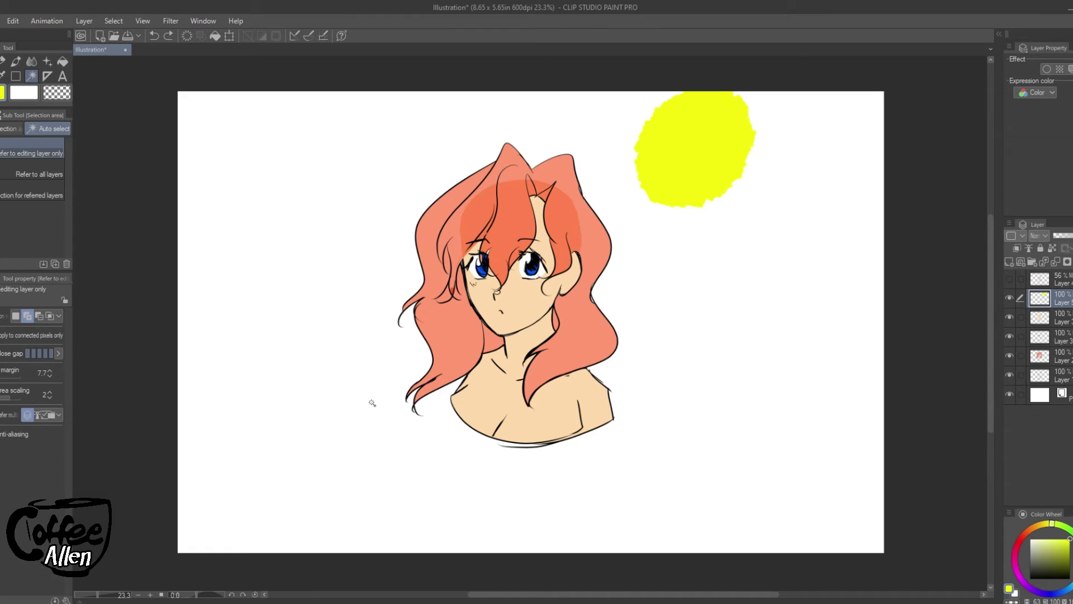
pyautogui.click(416, 508)
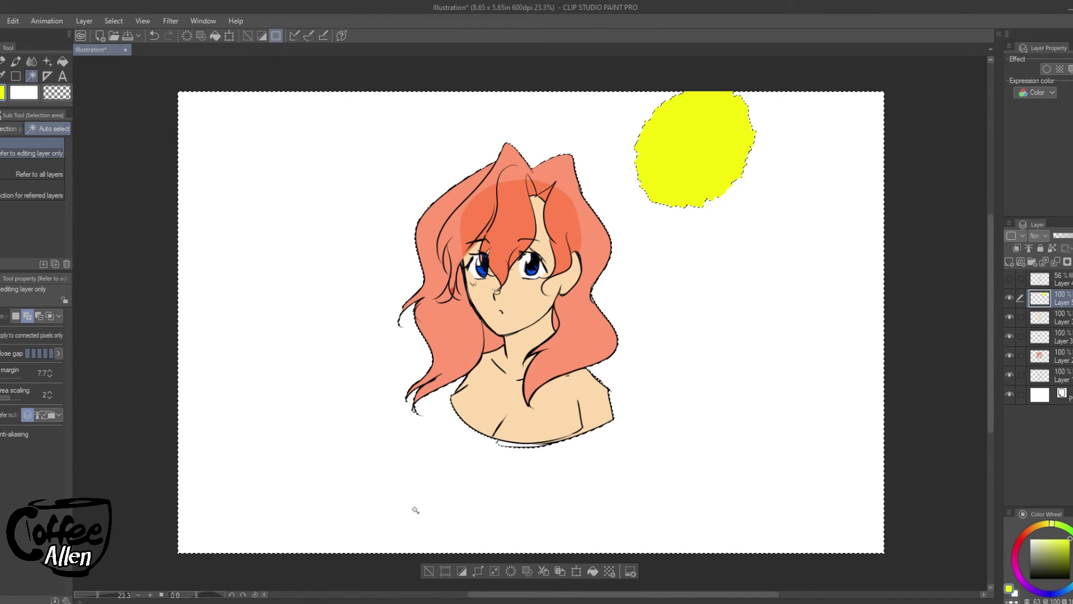
pyautogui.press('Delete')
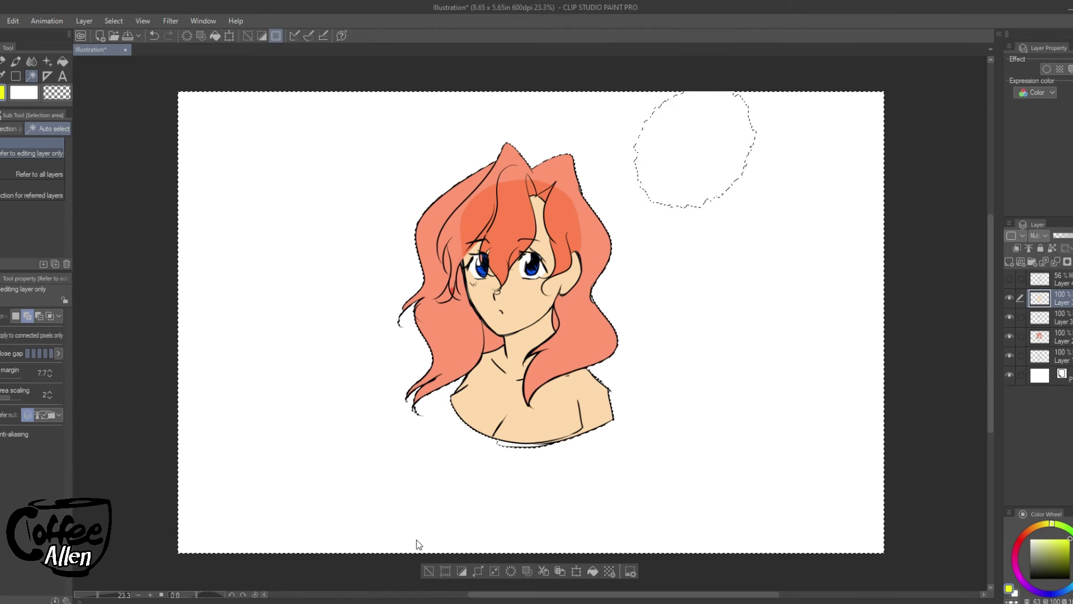
pyautogui.click(428, 571)
pyautogui.click(440, 483)
# With the Running color edge watercolor brush, paint dark blue washes left of and below the figure.
pyautogui.click(18, 62)
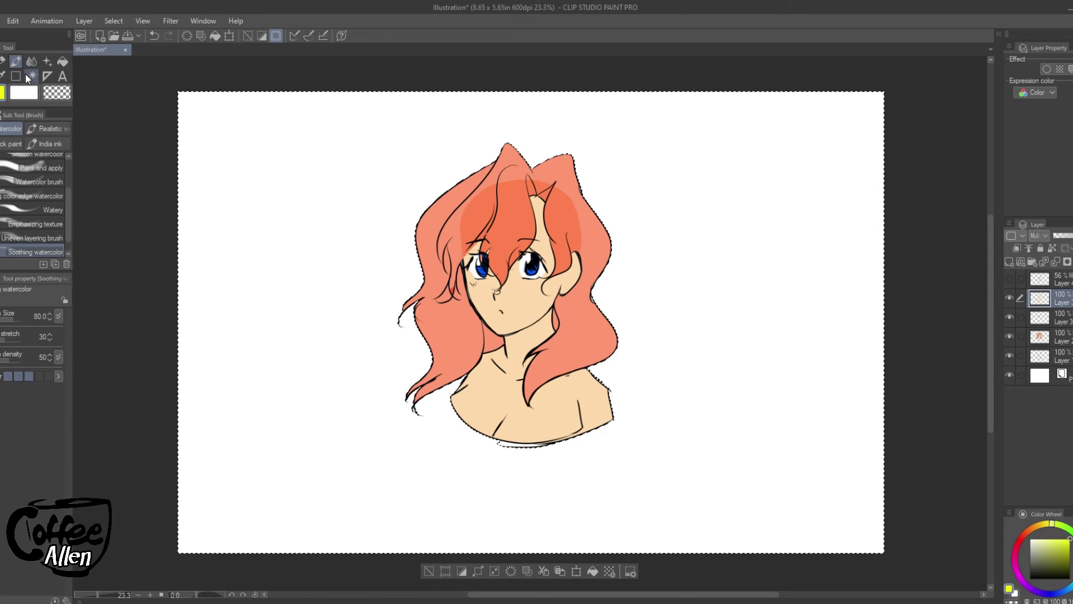
pyautogui.click(27, 195)
pyautogui.click(1053, 595)
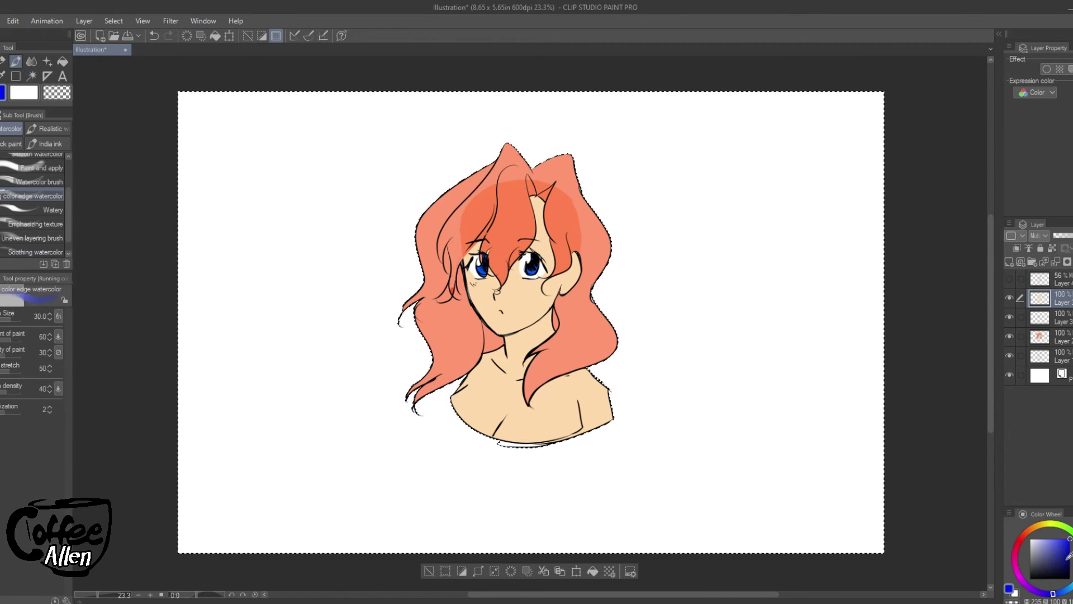
pyautogui.click(1069, 551)
pyautogui.press(']')
pyautogui.press(']')
pyautogui.press(']')
pyautogui.press(']')
pyautogui.press(']')
pyautogui.press(']')
pyautogui.press(']')
pyautogui.press(']')
pyautogui.press(']')
pyautogui.press(']')
pyautogui.press(']')
pyautogui.press(']')
pyautogui.press(']')
pyautogui.press(']')
pyautogui.press(']')
pyautogui.press(']')
pyautogui.press(']')
pyautogui.press(']')
pyautogui.press(']')
pyautogui.press(']')
pyautogui.moveTo(378, 133)
pyautogui.mouseDown()
pyautogui.moveTo(399, 109)
pyautogui.moveTo(361, 159)
pyautogui.moveTo(344, 215)
pyautogui.moveTo(329, 375)
pyautogui.moveTo(355, 469)
pyautogui.moveTo(419, 540)
pyautogui.moveTo(535, 543)
pyautogui.moveTo(622, 509)
pyautogui.moveTo(758, 395)
pyautogui.mouseUp()
pyautogui.press('[')
pyautogui.press('[')
pyautogui.press('[')
pyautogui.press('[')
pyautogui.press('[')
pyautogui.press('[')
pyautogui.press('[')
pyautogui.press('[')
pyautogui.press('[')
pyautogui.press('[')
pyautogui.press('[')
pyautogui.moveTo(338, 289); pyautogui.dragTo(437, 489)
pyautogui.moveTo(340, 314)
pyautogui.mouseDown()
pyautogui.moveTo(422, 462)
pyautogui.moveTo(490, 481)
pyautogui.mouseUp()
pyautogui.press(']')
pyautogui.press(']')
pyautogui.press(']')
pyautogui.press(']')
pyautogui.moveTo(341, 270)
pyautogui.mouseDown()
pyautogui.moveTo(381, 464)
pyautogui.moveTo(420, 384)
pyautogui.mouseUp()
pyautogui.moveTo(433, 308)
pyautogui.mouseDown()
pyautogui.moveTo(447, 357)
pyautogui.moveTo(413, 199)
pyautogui.moveTo(486, 411)
pyautogui.moveTo(545, 456)
pyautogui.mouseUp()
# Paint a soft bright yellow glow behind the head, then briefly hide and reshow the eye details layer.
pyautogui.click(1047, 523)
pyautogui.click(1069, 539)
pyautogui.press(']')
pyautogui.press(']')
pyautogui.press(']')
pyautogui.press(']')
pyautogui.moveTo(618, 133)
pyautogui.mouseDown()
pyautogui.moveTo(614, 158)
pyautogui.moveTo(661, 147)
pyautogui.moveTo(590, 105)
pyautogui.moveTo(527, 137)
pyautogui.moveTo(539, 200)
pyautogui.moveTo(591, 220)
pyautogui.moveTo(663, 184)
pyautogui.moveTo(639, 295)
pyautogui.moveTo(659, 243)
pyautogui.moveTo(612, 206)
pyautogui.moveTo(616, 161)
pyautogui.moveTo(497, 127)
pyautogui.moveTo(462, 181)
pyautogui.moveTo(570, 106)
pyautogui.moveTo(630, 109)
pyautogui.moveTo(682, 126)
pyautogui.moveTo(694, 257)
pyautogui.mouseUp()
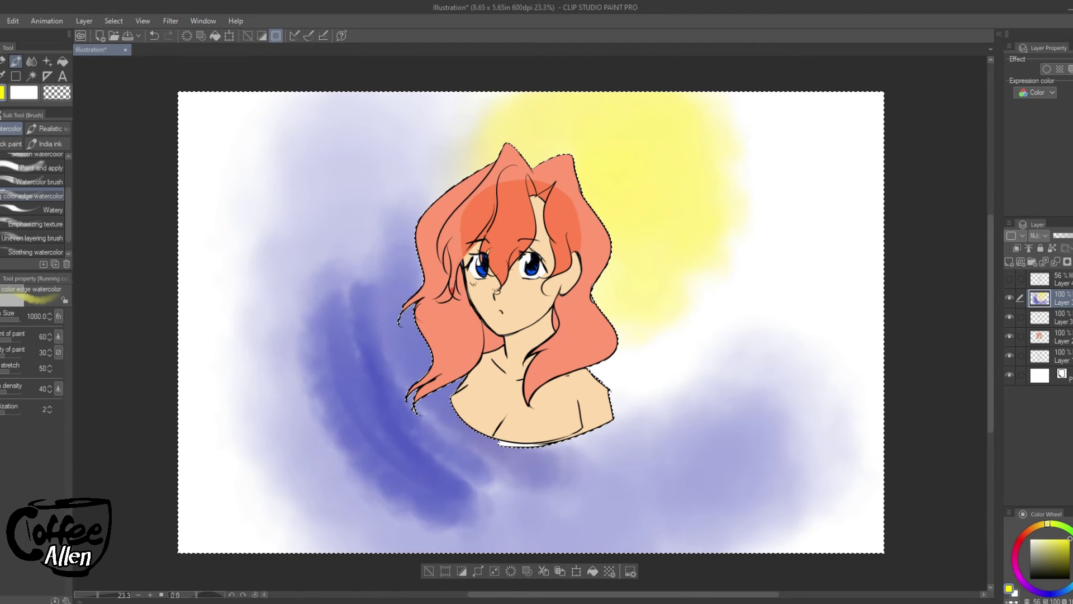
pyautogui.click(1045, 318)
pyautogui.click(1009, 318)
pyautogui.click(1010, 317)
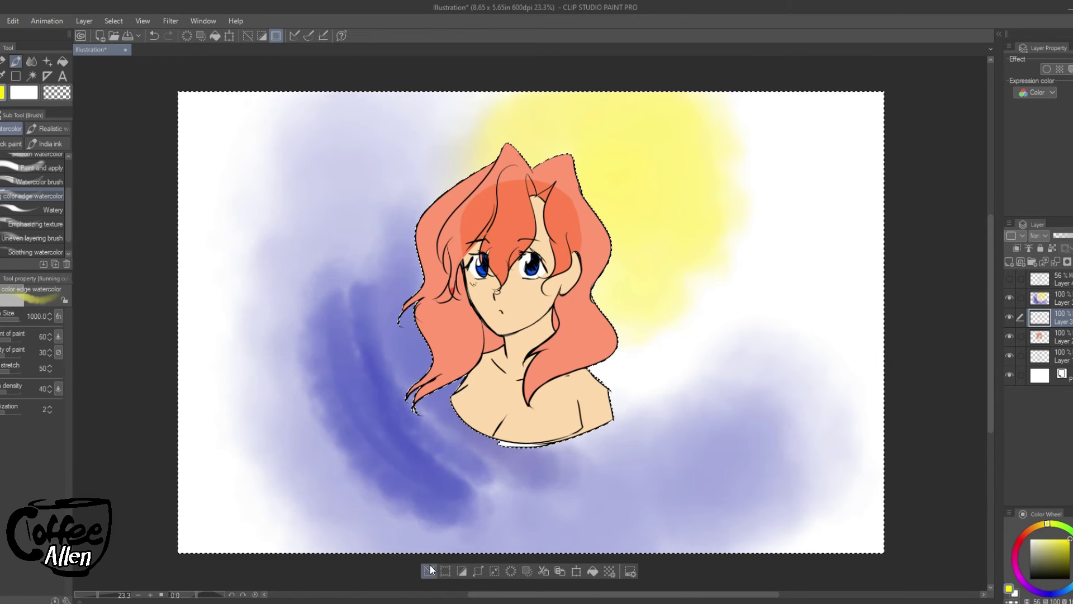
# Clear the selection and toggle the shading, eye, hair and watercolour layers to compare them.
pyautogui.hotkey('ctrl', 'd')
pyautogui.rightClick(1062, 328)
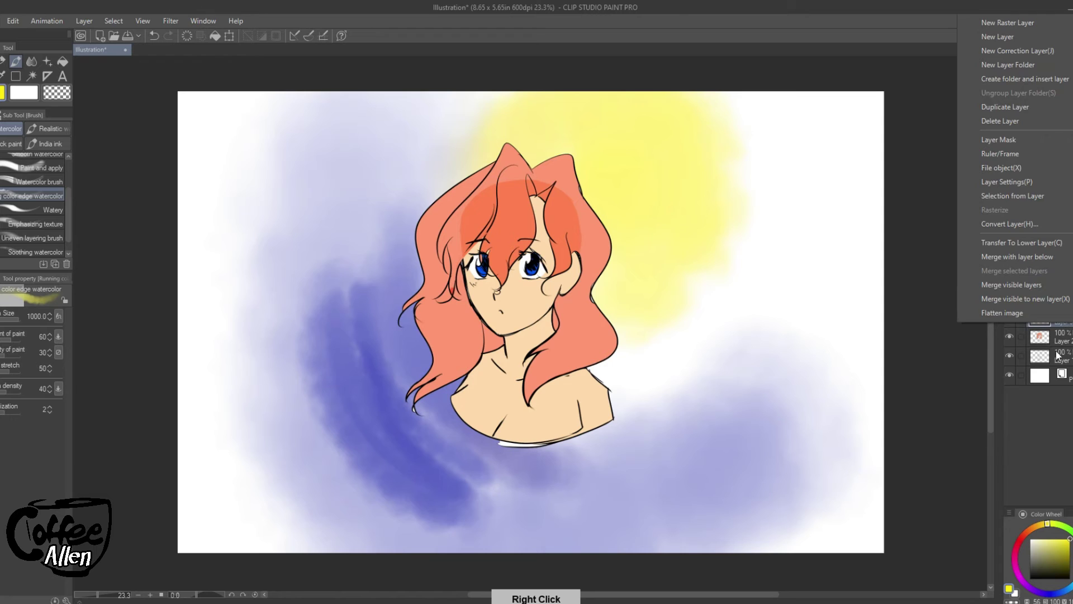
pyautogui.press('Escape')
pyautogui.click(1070, 286)
pyautogui.click(1009, 279)
pyautogui.click(1009, 280)
pyautogui.click(1009, 317)
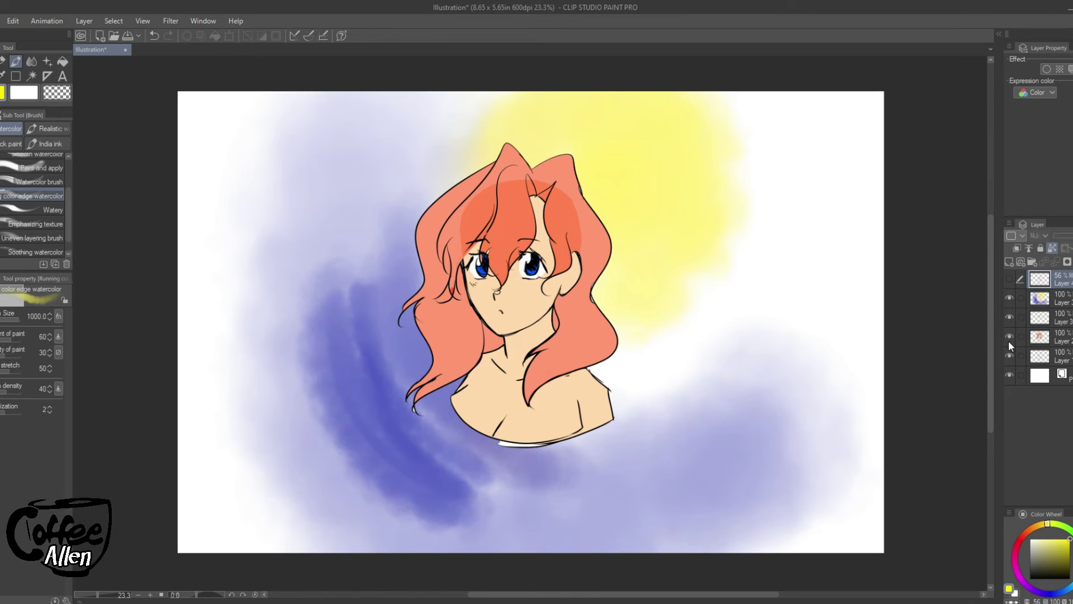
pyautogui.click(1008, 337)
pyautogui.click(1009, 336)
pyautogui.click(1010, 298)
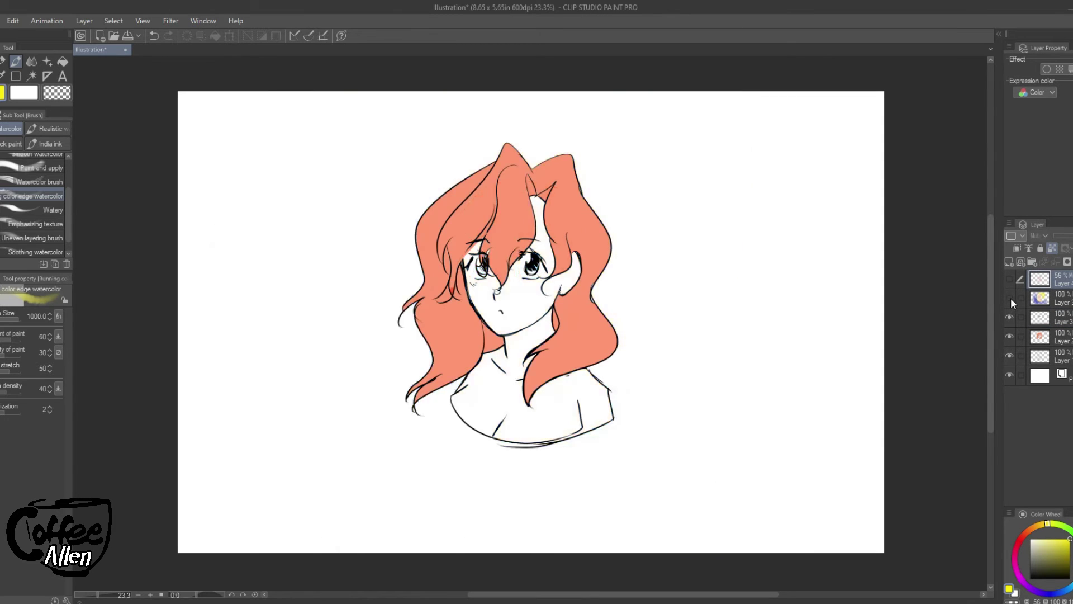
pyautogui.click(1011, 299)
# Undo the watercolour painting on its layer, then check the skin layer's visibility.
pyautogui.click(1061, 302)
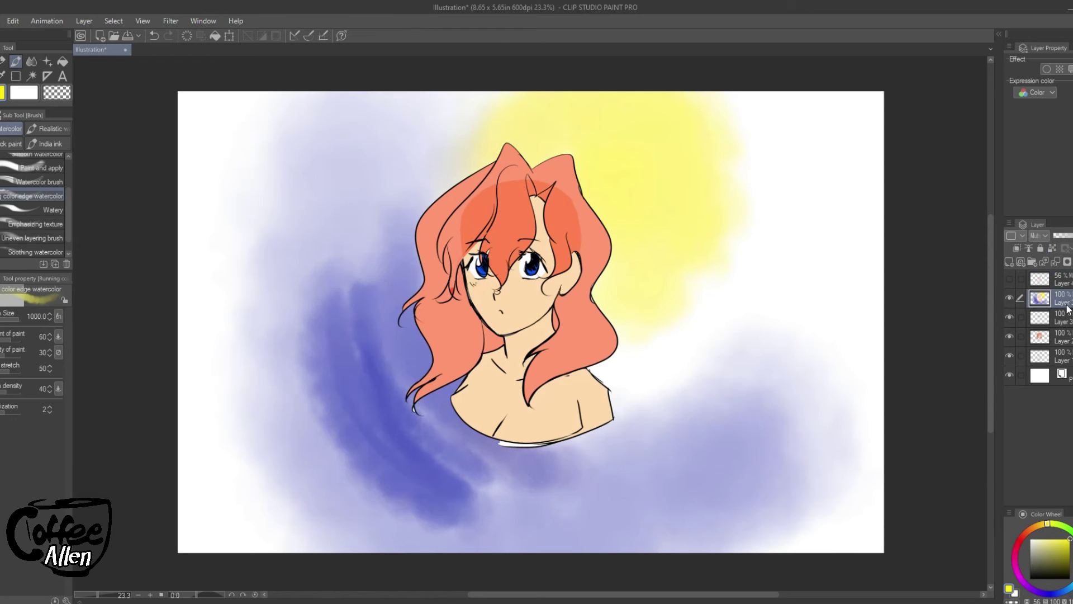
pyautogui.hotkey('ctrl', 'z')
pyautogui.hotkey('ctrl', 'z')
pyautogui.hotkey('ctrl', 'z')
pyautogui.hotkey('ctrl', 'z')
pyautogui.hotkey('ctrl', 'z')
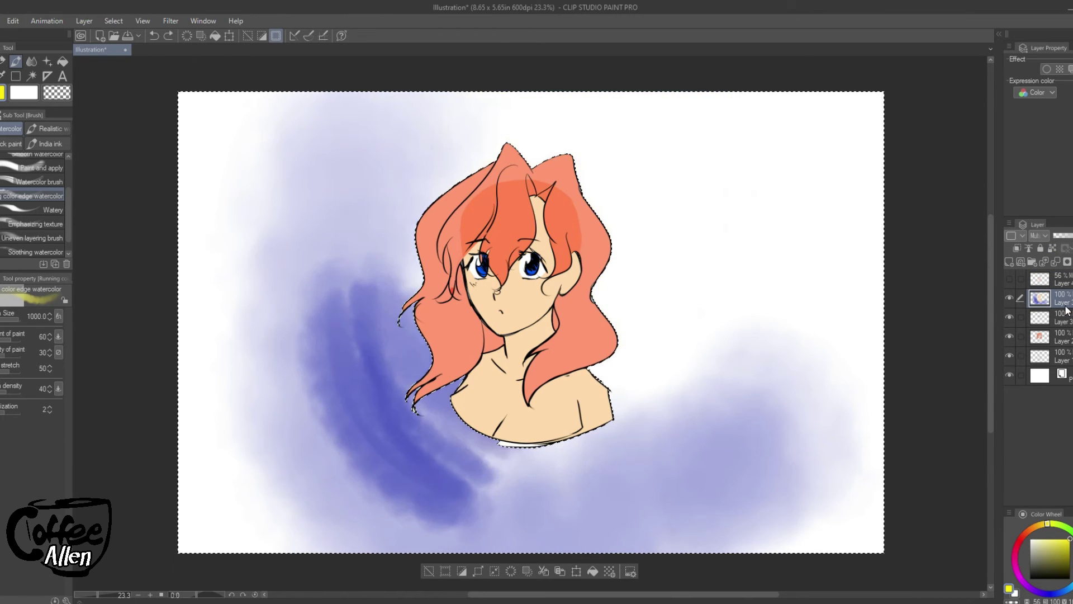
pyautogui.hotkey('ctrl', 'z')
pyautogui.hotkey('ctrl', 'z')
pyautogui.hotkey('ctrl', 'z')
pyautogui.hotkey('ctrl', 'z')
pyautogui.hotkey('ctrl', 'z')
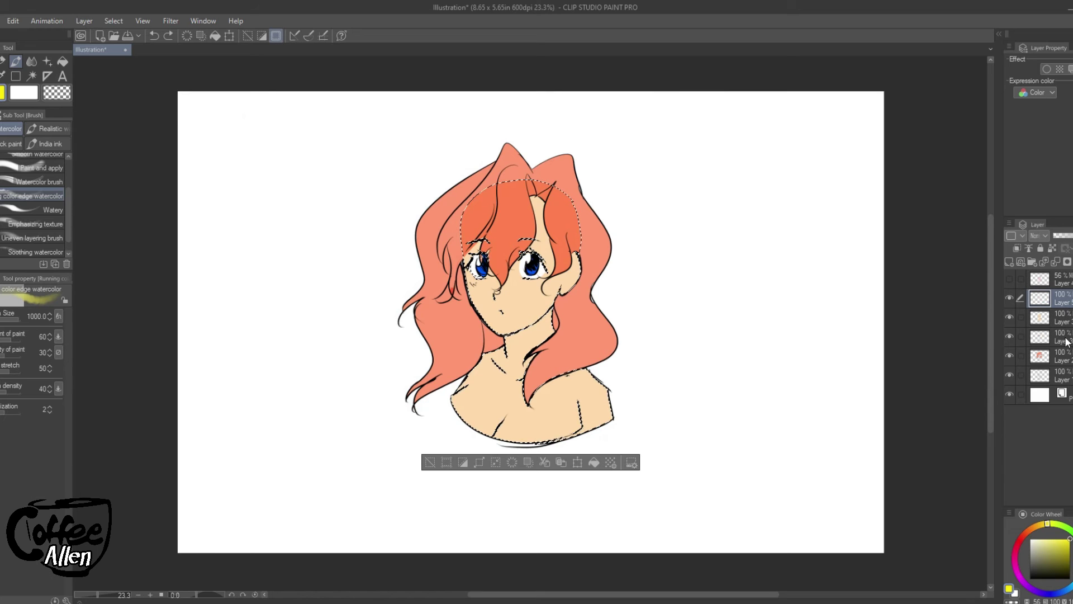
pyautogui.click(1034, 318)
pyautogui.click(1009, 316)
pyautogui.click(1009, 317)
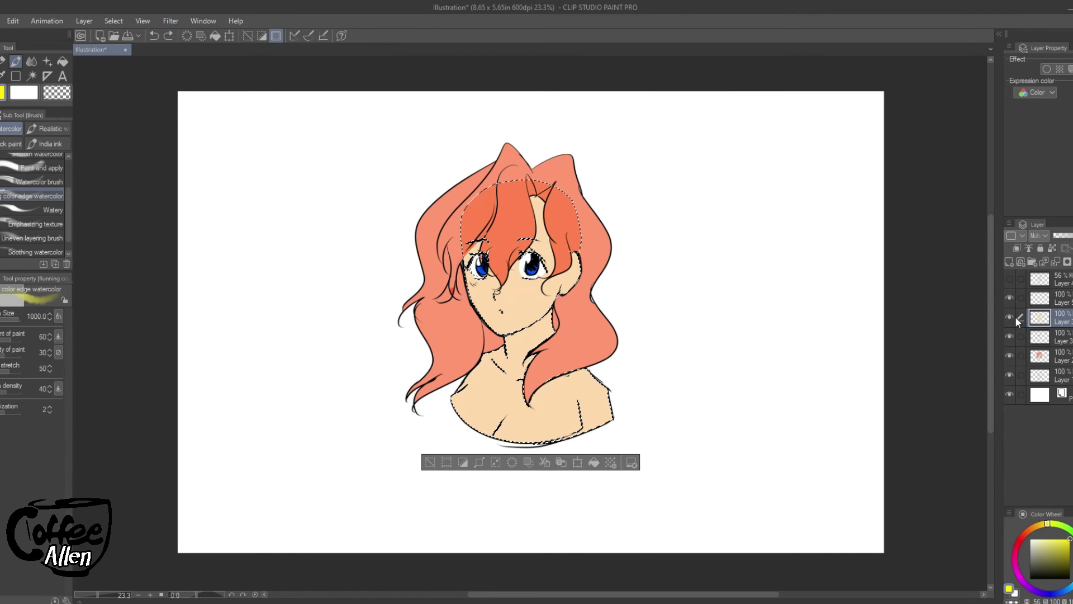
# Add a new layer above the eye details and choose the Blend > Gradient tool.
pyautogui.click(1015, 259)
pyautogui.click(1041, 235)
pyautogui.click(1042, 237)
pyautogui.click(31, 61)
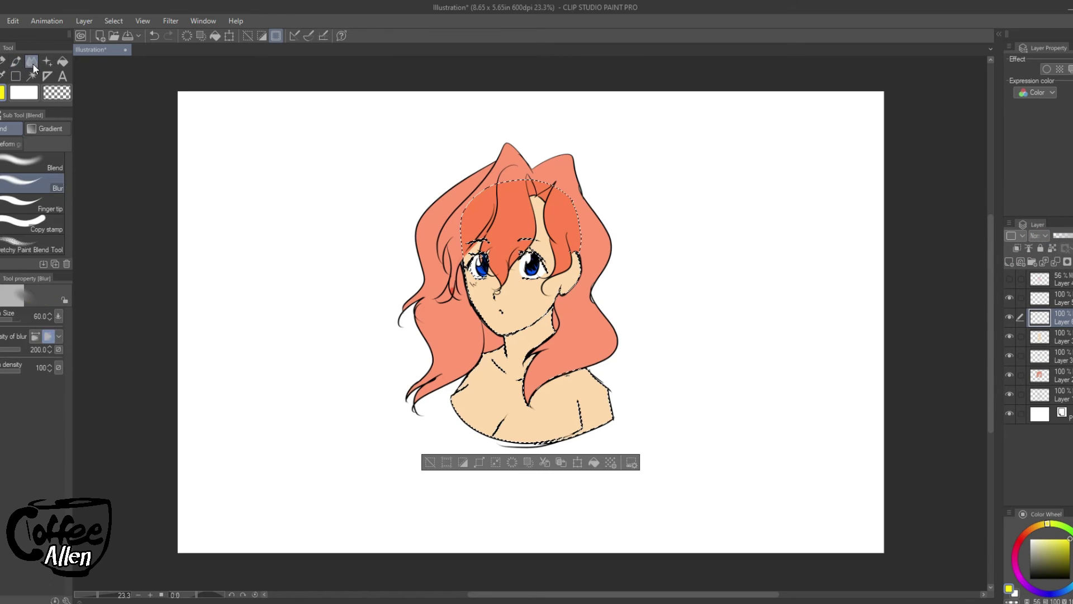
pyautogui.click(66, 130)
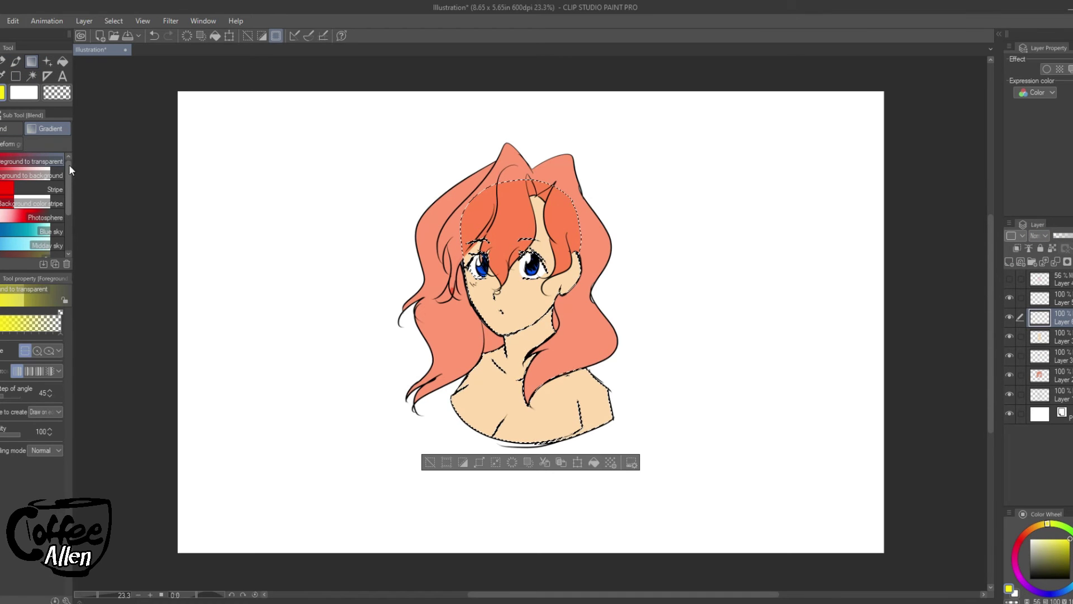
# Lay a light blue gradient from the lower left and a yellow one from the upper right.
pyautogui.click(1064, 592)
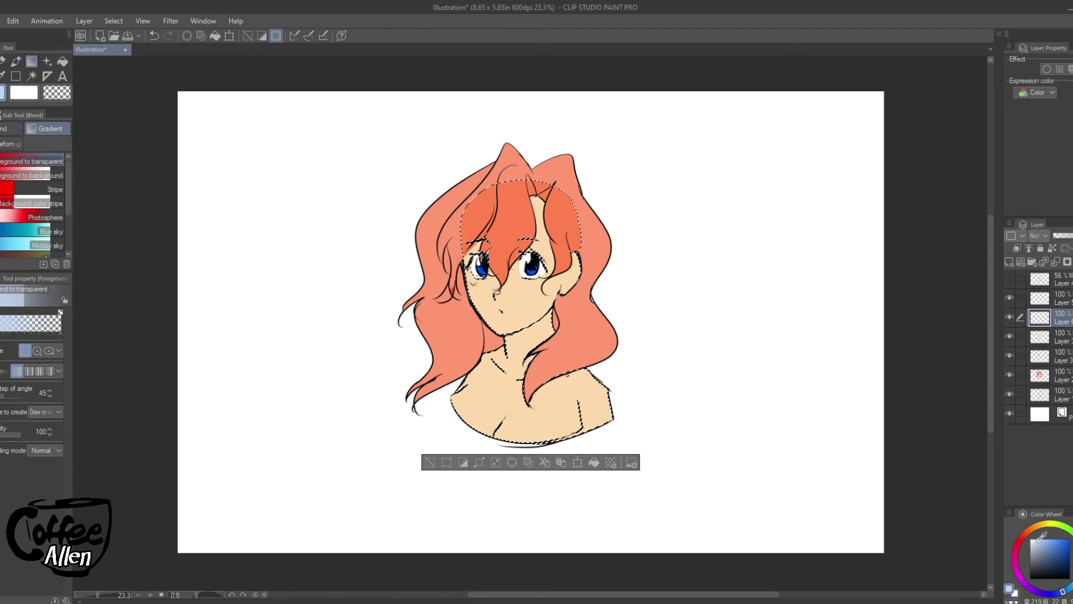
pyautogui.moveTo(168, 546); pyautogui.dragTo(600, 290)
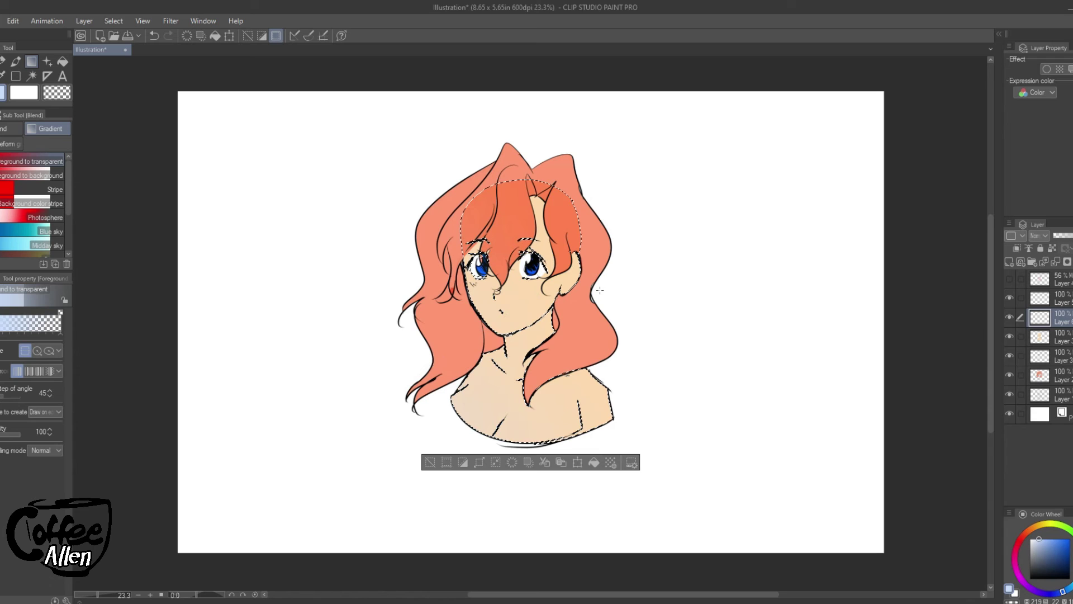
pyautogui.click(1047, 526)
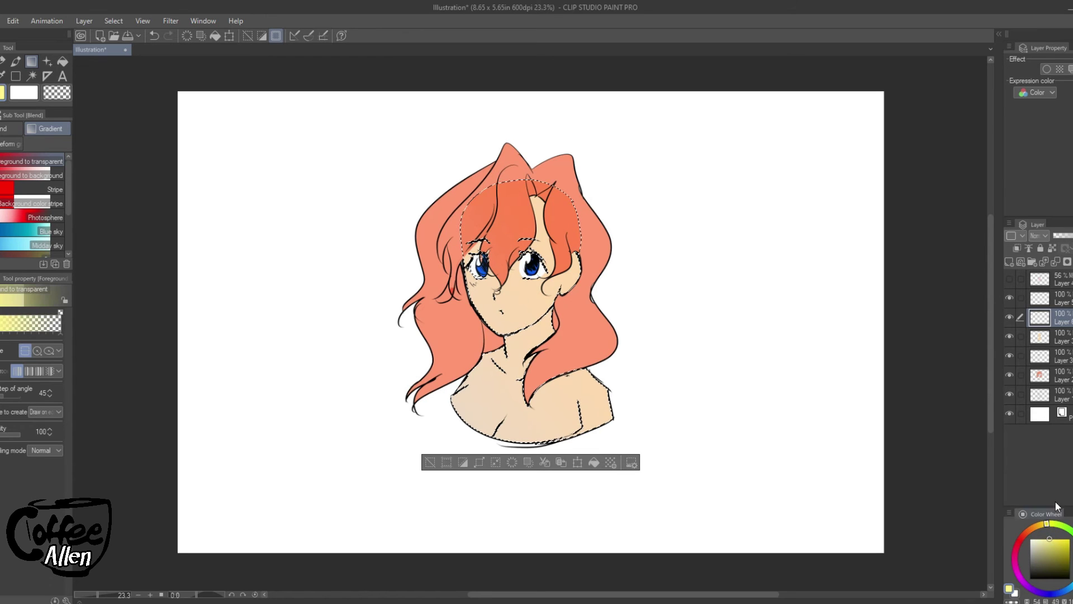
pyautogui.moveTo(807, 96); pyautogui.dragTo(617, 292)
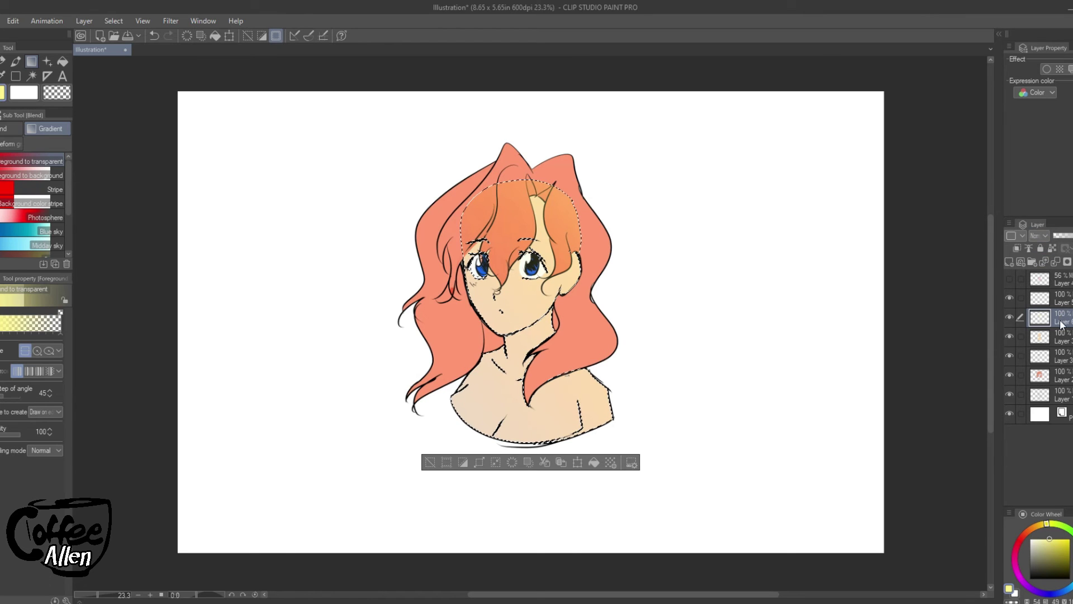
# Move the hair layer above the gradient layer and select Layer 6 holding the skin gradient.
pyautogui.moveTo(1064, 380); pyautogui.dragTo(1065, 316)
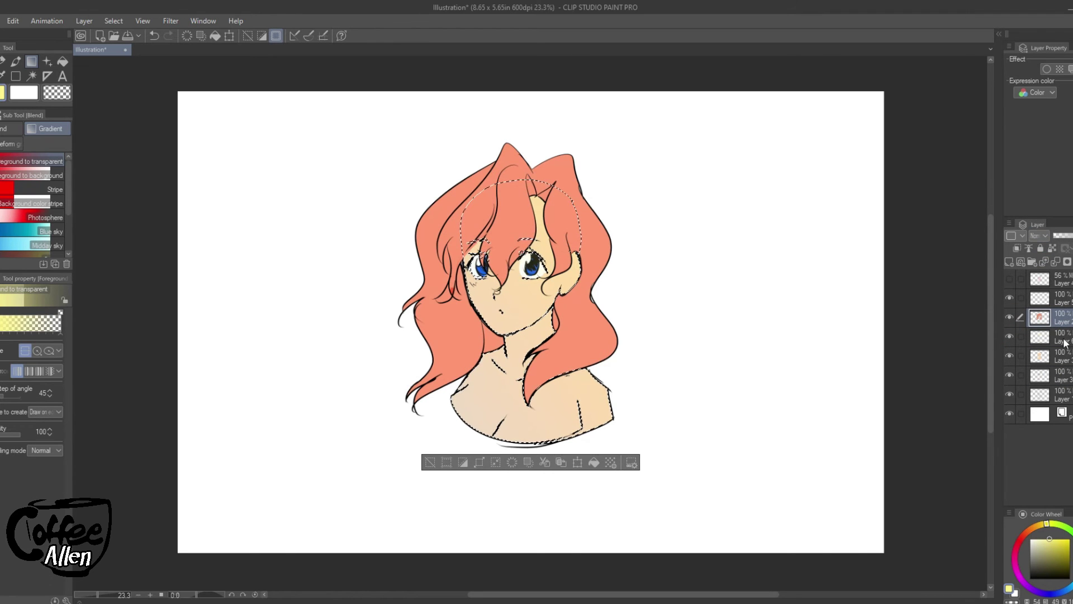
pyautogui.click(1063, 359)
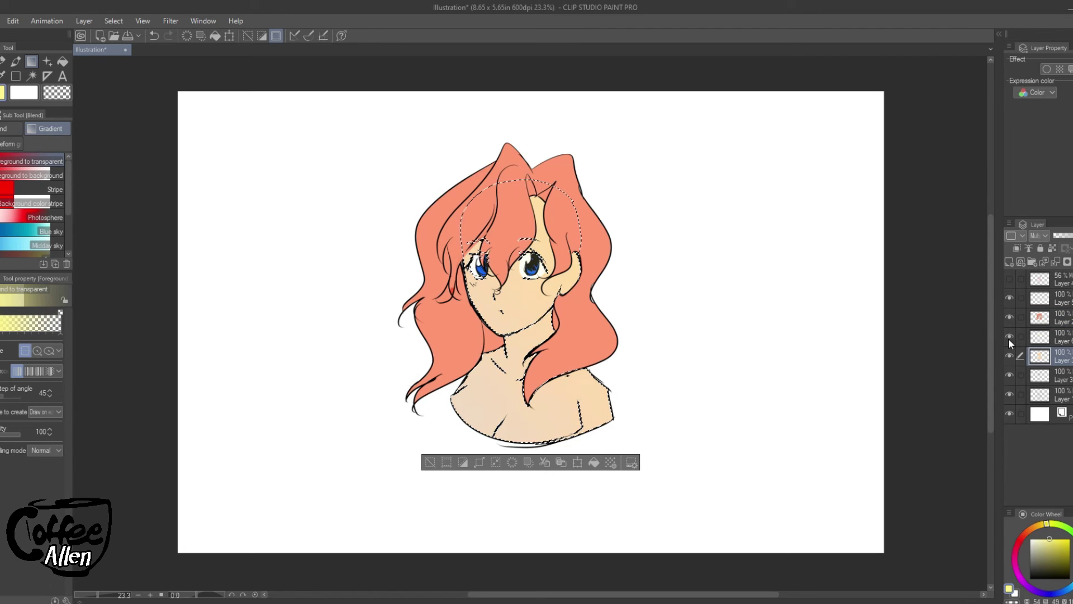
pyautogui.click(1056, 337)
# Set the layer to Multiply and drag a light blue gradient up from the lower left.
pyautogui.click(1038, 235)
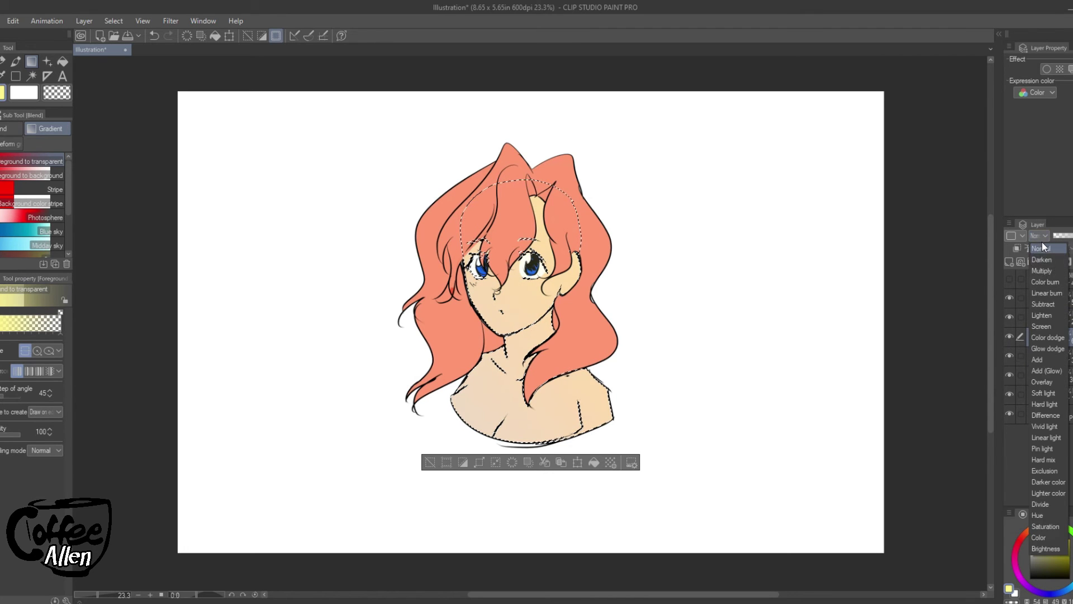
pyautogui.click(1043, 272)
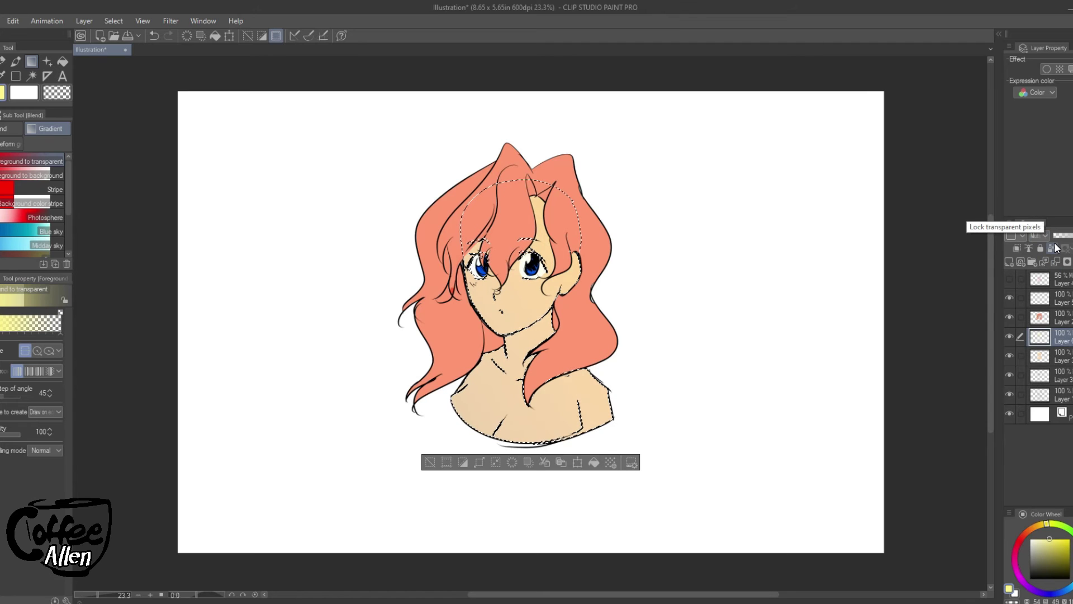
pyautogui.click(1058, 592)
pyautogui.click(1046, 538)
pyautogui.moveTo(334, 482); pyautogui.dragTo(509, 383)
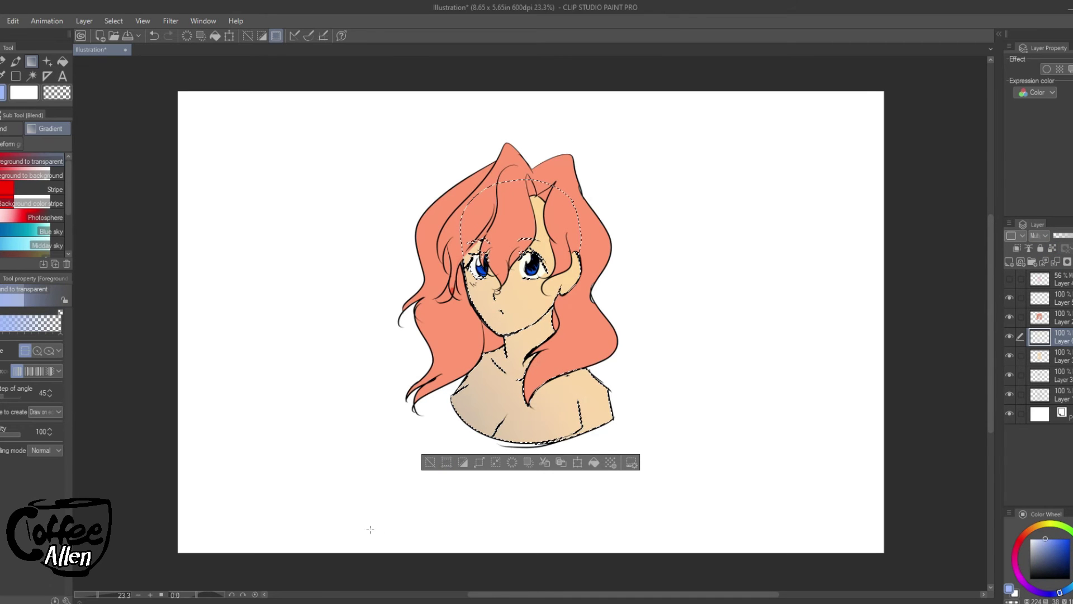
pyautogui.moveTo(249, 466); pyautogui.dragTo(431, 353)
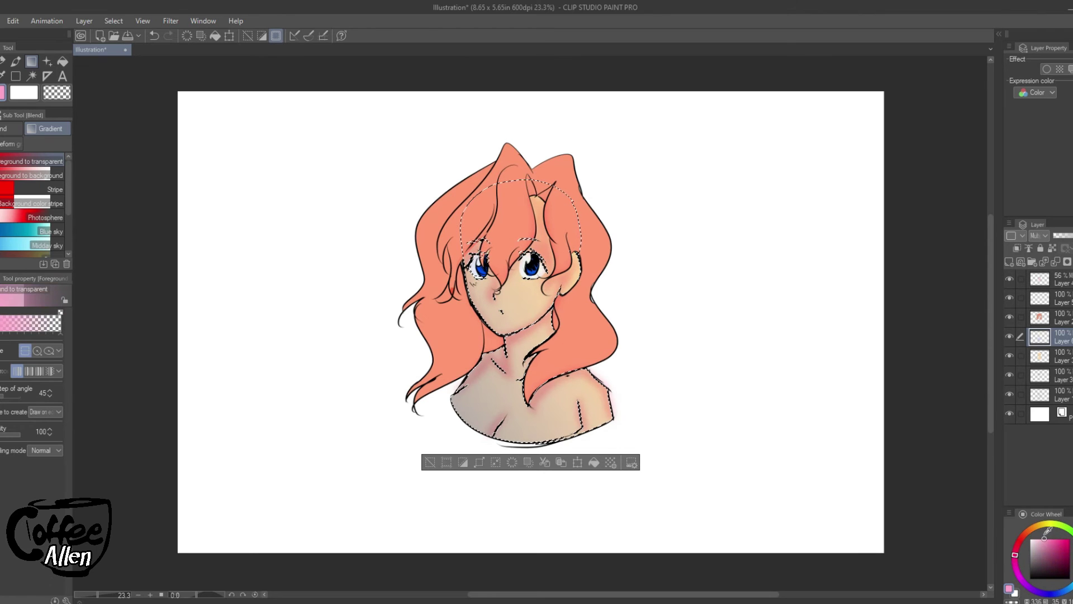
# Switch the layer to Add (Glow), cast a warm glow gradient from the upper right, and deselect.
pyautogui.moveTo(848, 139); pyautogui.dragTo(617, 299)
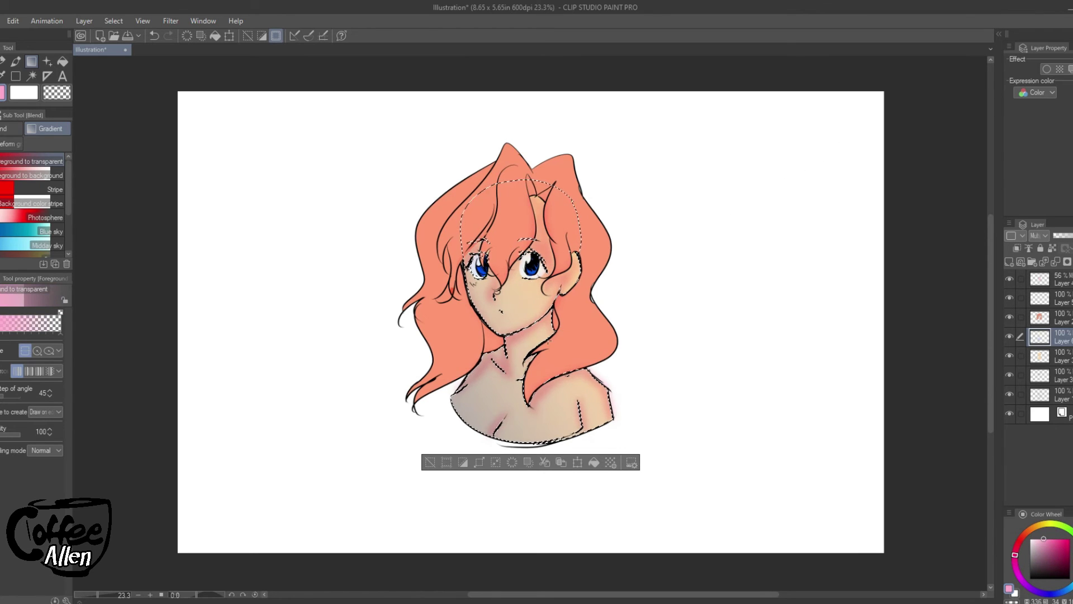
pyautogui.click(1039, 235)
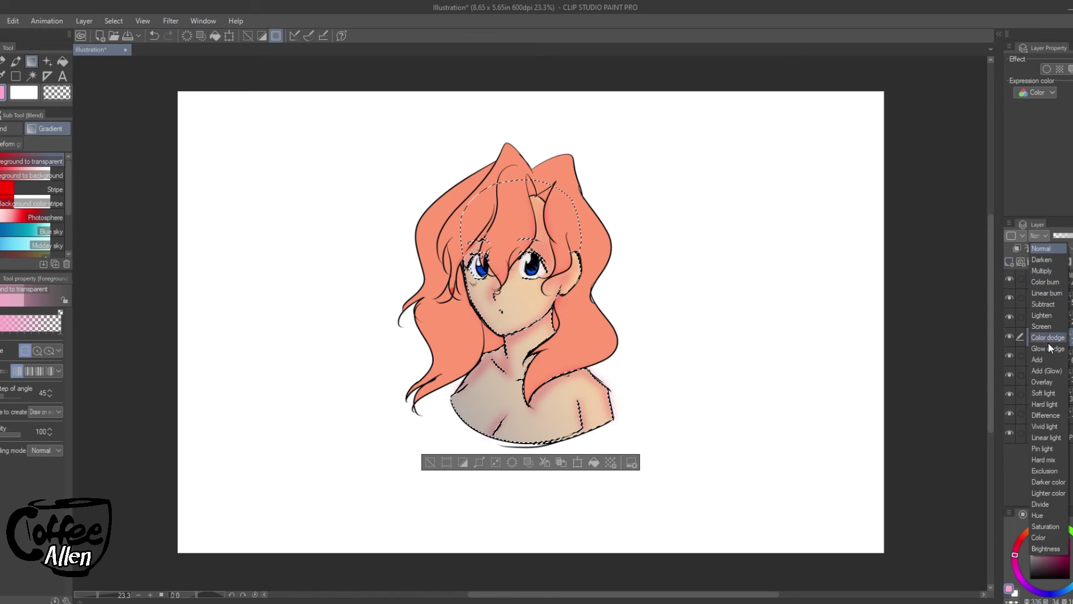
pyautogui.click(1049, 371)
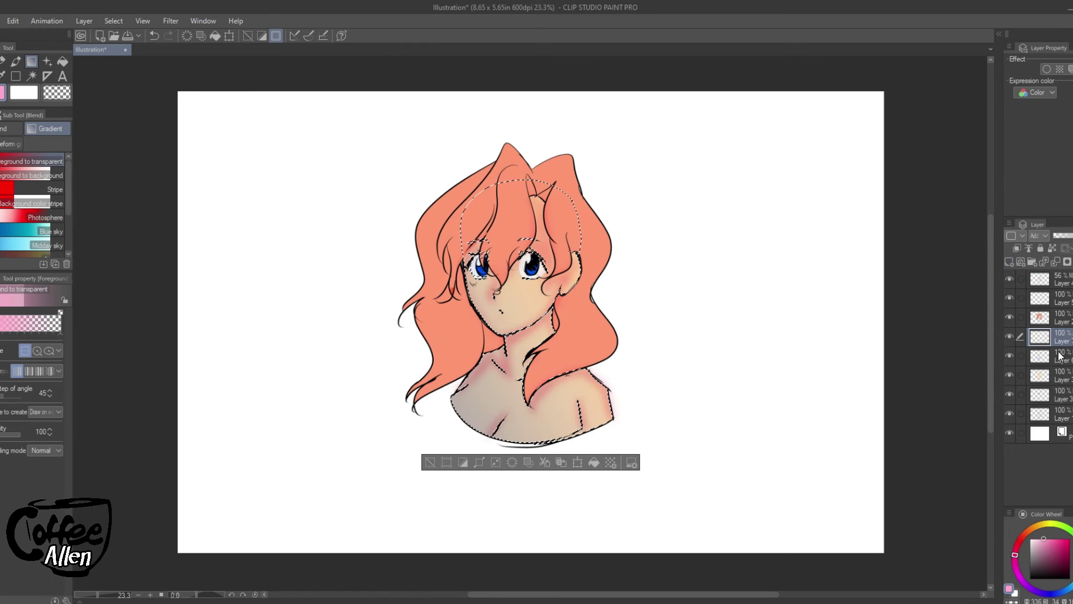
pyautogui.moveTo(947, 126); pyautogui.dragTo(621, 347)
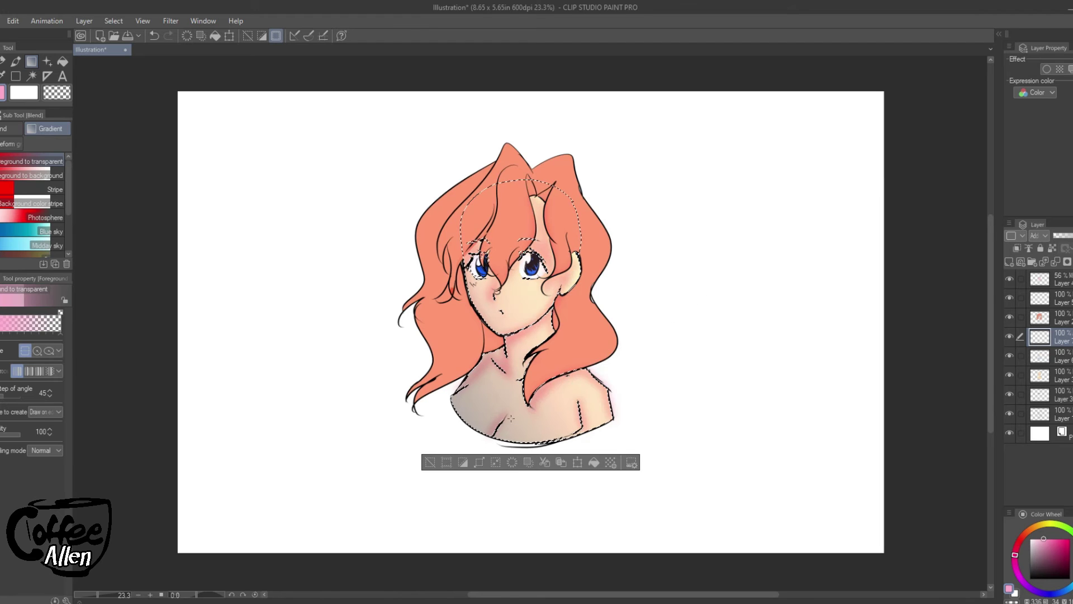
pyautogui.click(431, 462)
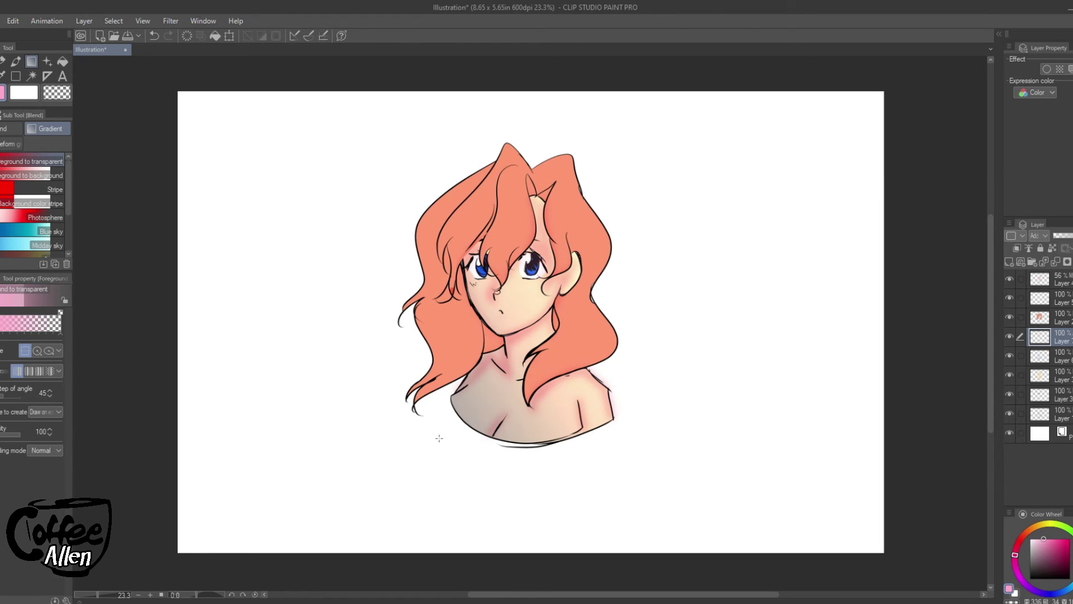
# Check the eye and mouth details layer, then move Layer 3 to the top of the stack.
pyautogui.click(1039, 394)
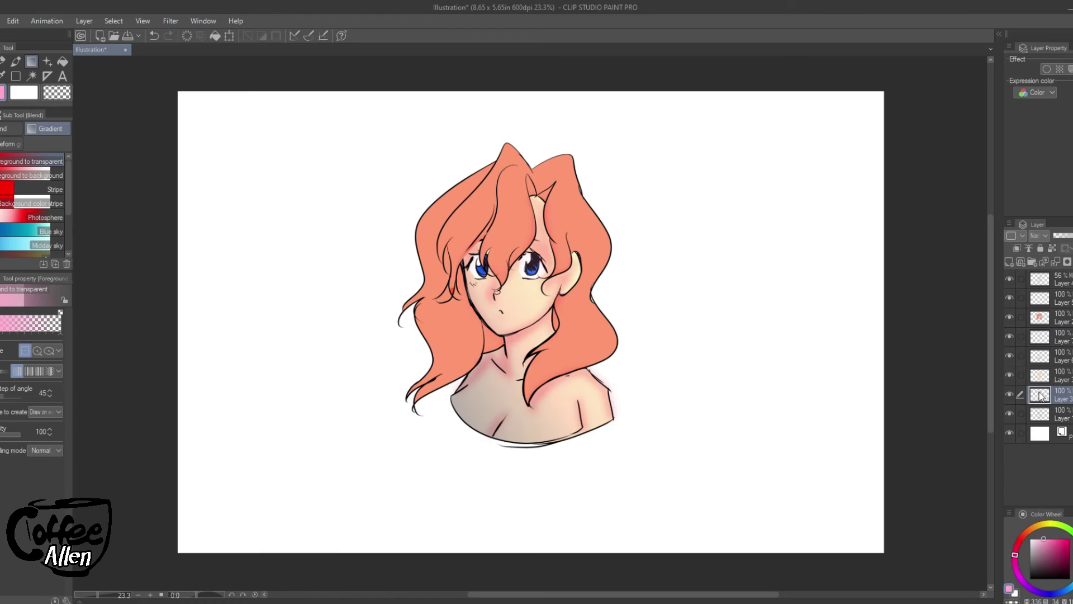
pyautogui.click(1007, 394)
pyautogui.click(1008, 394)
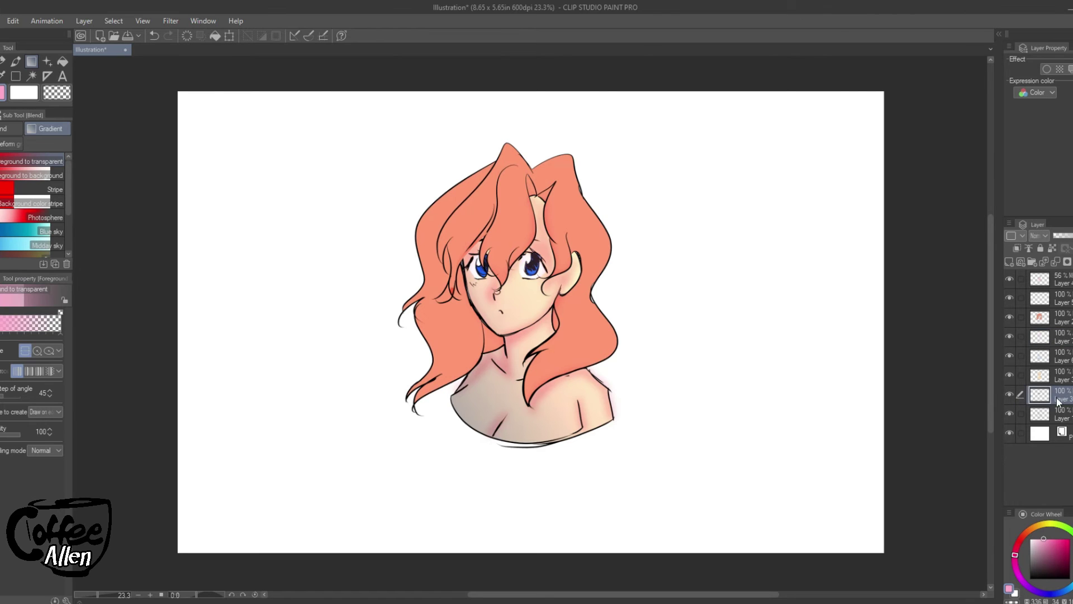
pyautogui.keyDown('ctrl'); pyautogui.click(1064, 278); pyautogui.keyUp('ctrl')
pyautogui.moveTo(1064, 279); pyautogui.dragTo(1062, 277)
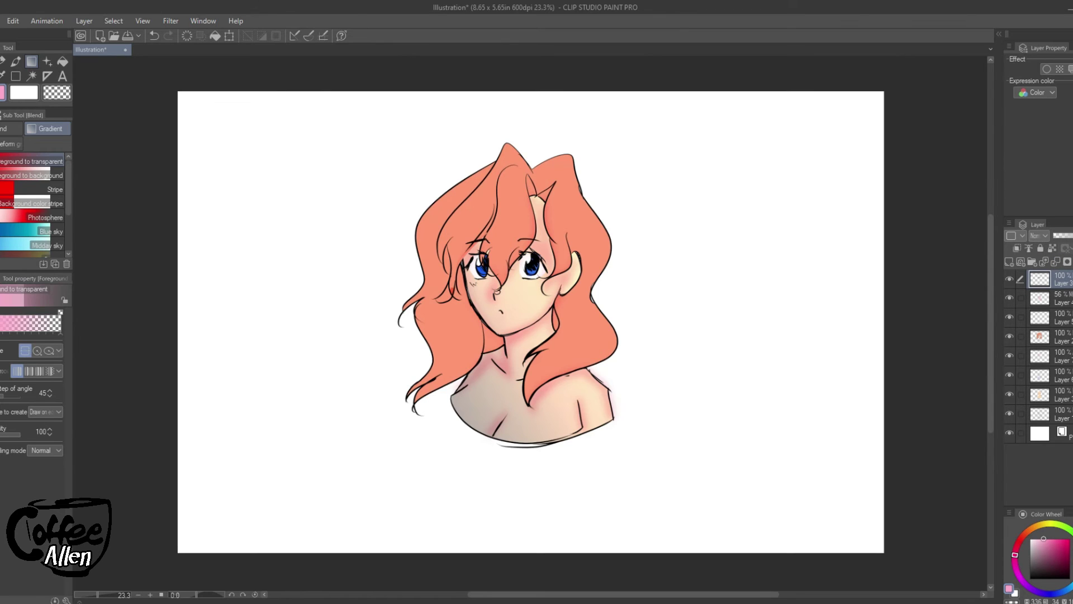
# Add a new Layer 8 at the top and set its blending mode to Add.
pyautogui.click(1008, 262)
pyautogui.click(1040, 235)
pyautogui.click(1051, 373)
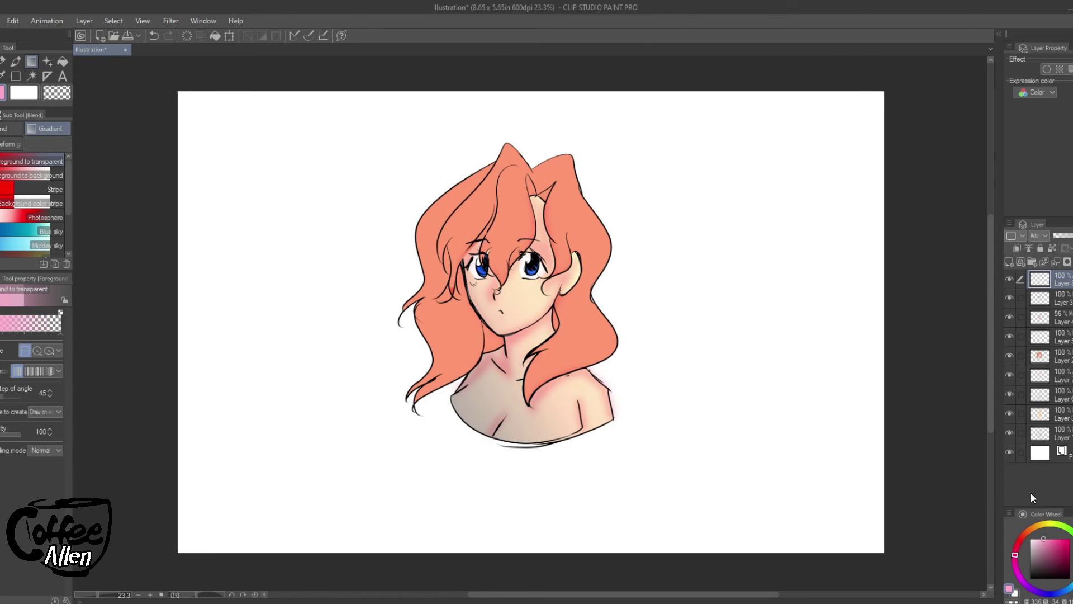
pyautogui.click(2, 62)
# Zoom to 42.2% and paint a highlight stroke along the left shoulder at brush size 50.
pyautogui.click(102, 595)
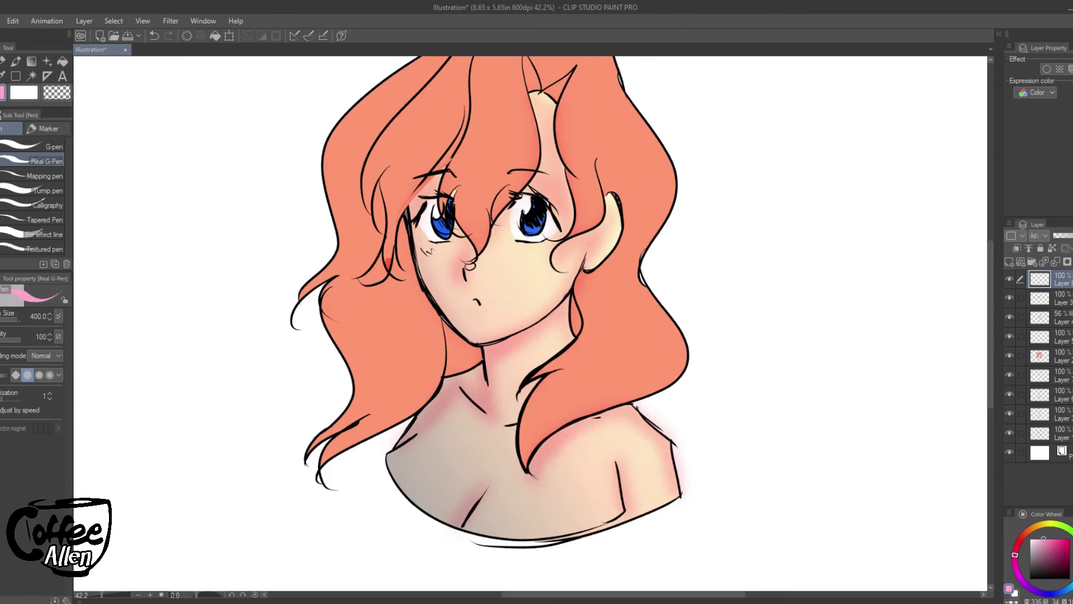
pyautogui.moveTo(386, 457); pyautogui.dragTo(444, 425)
pyautogui.hotkey('ctrl', 'z')
pyautogui.hotkey('ctrl', 'z')
pyautogui.click(1063, 556)
pyautogui.press(']')
pyautogui.moveTo(388, 456); pyautogui.dragTo(428, 431)
pyautogui.hotkey('ctrl', 'z')
pyautogui.click(1049, 545)
pyautogui.press(']')
pyautogui.press(']')
pyautogui.moveTo(386, 457); pyautogui.dragTo(442, 421)
pyautogui.press('[')
pyautogui.press('[')
pyautogui.press('[')
# Highlight the chest, the neck, the left side of the face, the right eyelid and both jawlines.
pyautogui.moveTo(466, 525); pyautogui.dragTo(492, 494)
pyautogui.moveTo(453, 384); pyautogui.dragTo(492, 417)
pyautogui.moveTo(484, 346); pyautogui.dragTo(492, 386)
pyautogui.moveTo(409, 212)
pyautogui.mouseDown()
pyautogui.moveTo(424, 280)
pyautogui.moveTo(418, 257)
pyautogui.moveTo(440, 294)
pyautogui.moveTo(457, 290)
pyautogui.moveTo(422, 275)
pyautogui.moveTo(442, 310)
pyautogui.mouseUp()
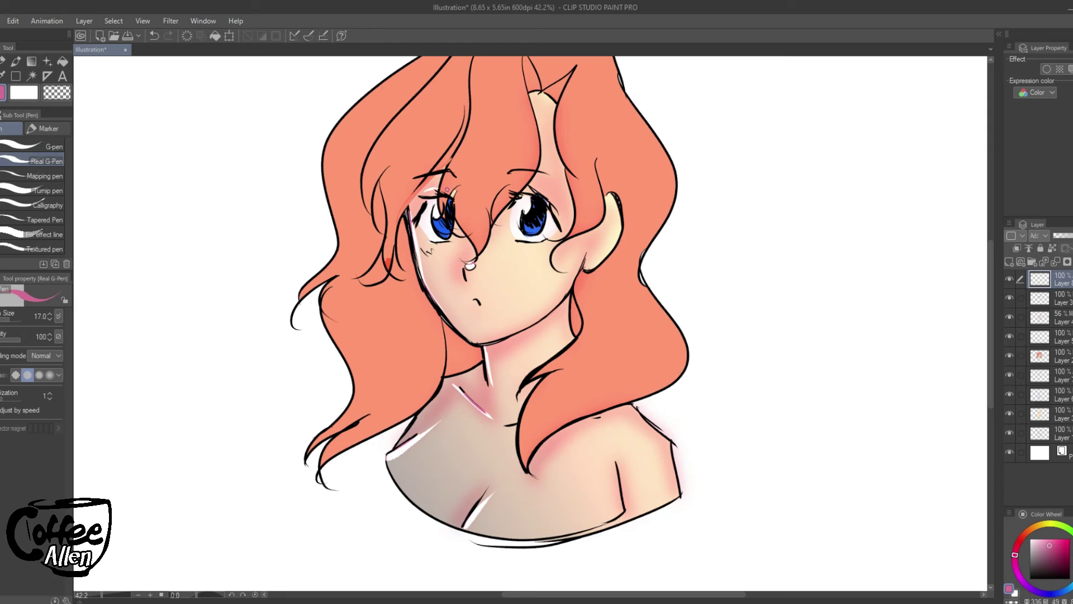
pyautogui.moveTo(524, 185)
pyautogui.mouseDown()
pyautogui.moveTo(552, 196)
pyautogui.moveTo(556, 134)
pyautogui.moveTo(606, 232)
pyautogui.moveTo(608, 195)
pyautogui.moveTo(617, 243)
pyautogui.mouseUp()
pyautogui.press('[')
pyautogui.press('[')
pyautogui.moveTo(571, 281)
pyautogui.mouseDown()
pyautogui.moveTo(553, 309)
pyautogui.moveTo(492, 337)
pyautogui.mouseUp()
pyautogui.moveTo(426, 282); pyautogui.dragTo(475, 336)
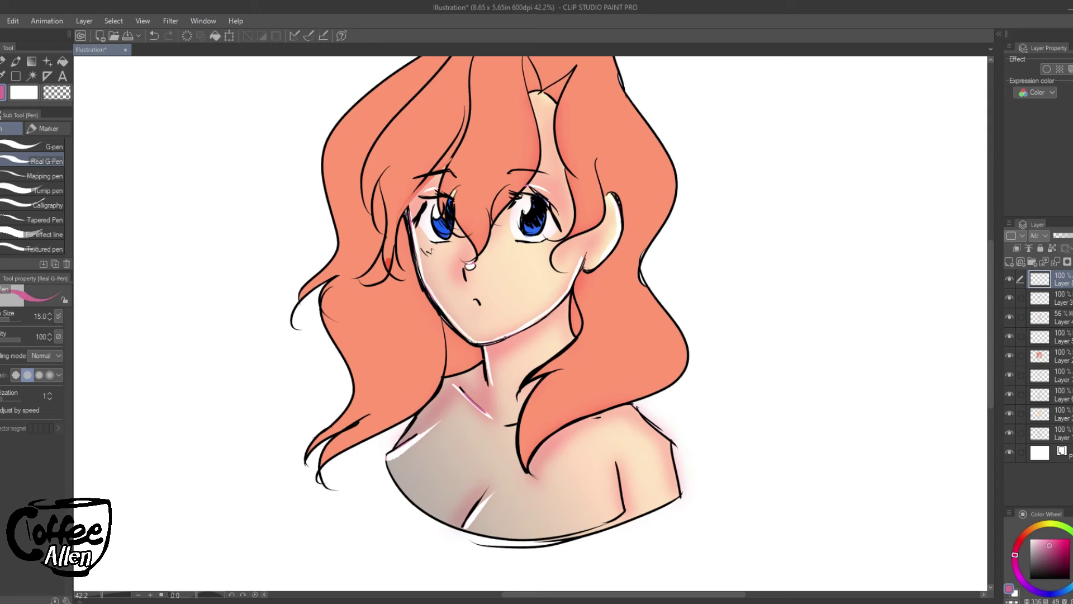
# Add highlights on the right shoulder edge, the arm line and the upper chest.
pyautogui.moveTo(635, 410)
pyautogui.mouseDown()
pyautogui.moveTo(663, 443)
pyautogui.moveTo(679, 494)
pyautogui.mouseUp()
pyautogui.press(']')
pyautogui.press(']')
pyautogui.moveTo(607, 460)
pyautogui.mouseDown()
pyautogui.moveTo(621, 509)
pyautogui.moveTo(621, 501)
pyautogui.mouseUp()
pyautogui.moveTo(491, 520); pyautogui.dragTo(499, 515)
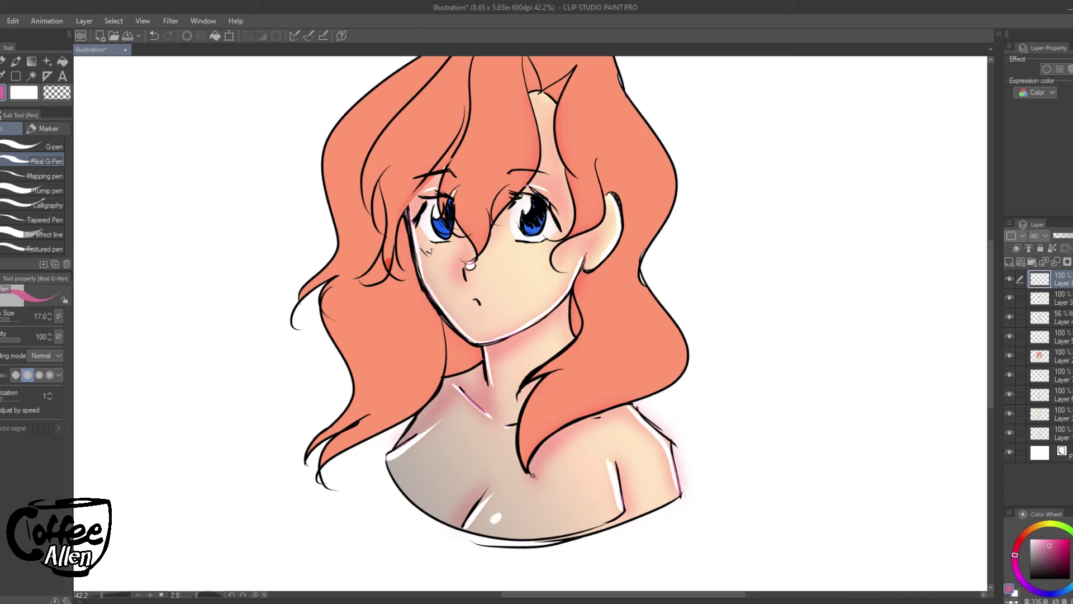
pyautogui.moveTo(404, 462); pyautogui.dragTo(420, 456)
# Dab small highlights on both cheeks and in the right eye.
pyautogui.press(']')
pyautogui.moveTo(428, 254); pyautogui.dragTo(434, 252)
pyautogui.moveTo(508, 253); pyautogui.dragTo(540, 236)
pyautogui.press(']')
pyautogui.press('[')
# Paint highlights down the centre and upper-left hair strands.
pyautogui.moveTo(481, 81); pyautogui.dragTo(451, 188)
pyautogui.press(']')
pyautogui.press(']')
pyautogui.moveTo(523, 84)
pyautogui.mouseDown()
pyautogui.moveTo(524, 147)
pyautogui.moveTo(482, 234)
pyautogui.mouseUp()
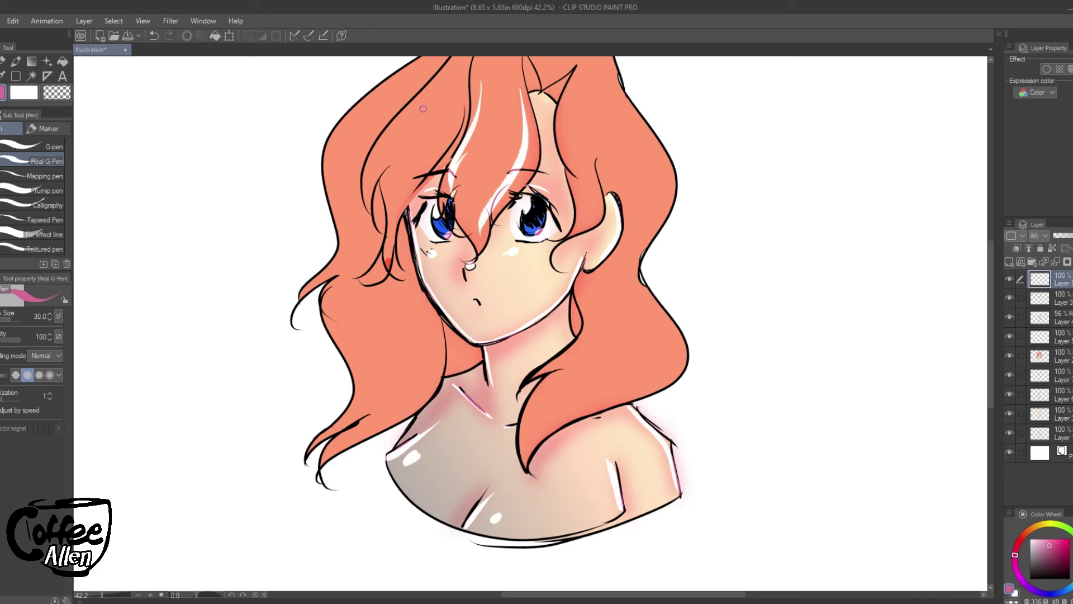
pyautogui.moveTo(444, 76); pyautogui.dragTo(362, 195)
pyautogui.click(1061, 356)
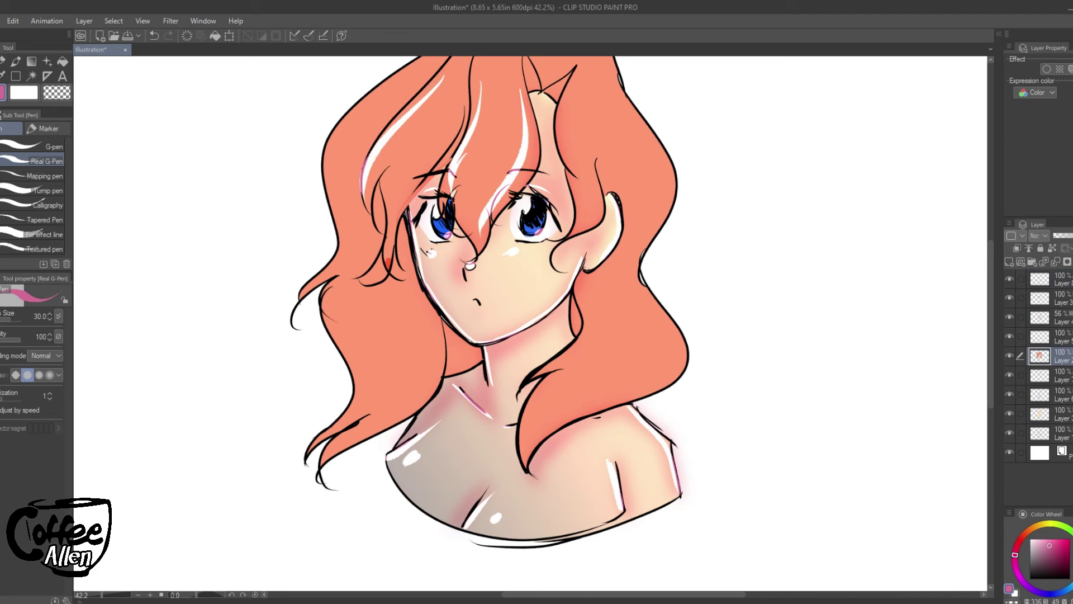
# Select everything painted on Layer 2, the hair, and zoom out to the whole figure.
pyautogui.rightClick(1058, 356)
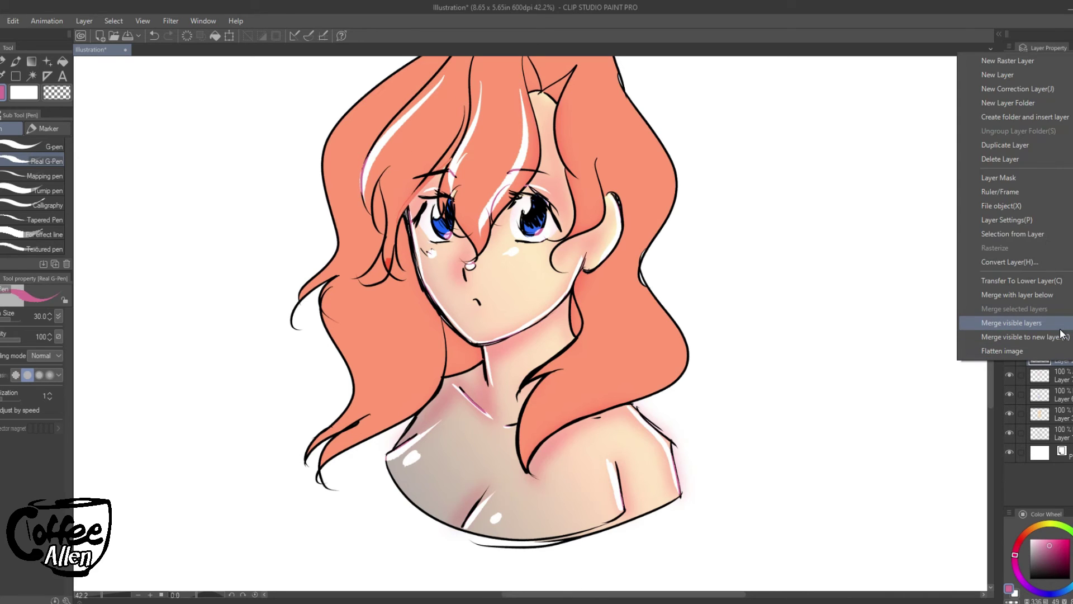
pyautogui.moveTo(1034, 238)
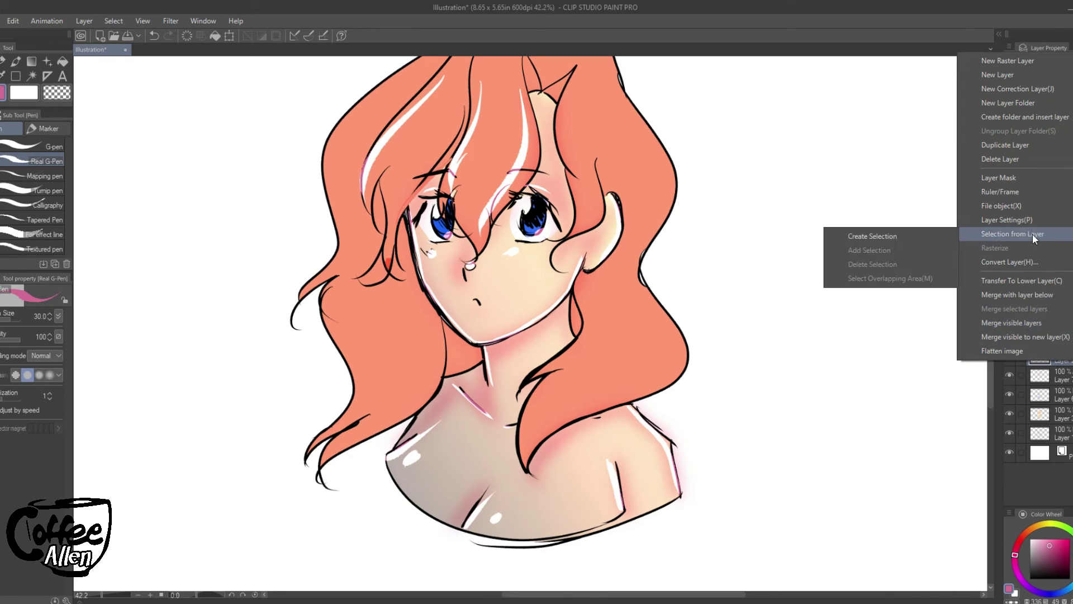
pyautogui.click(919, 236)
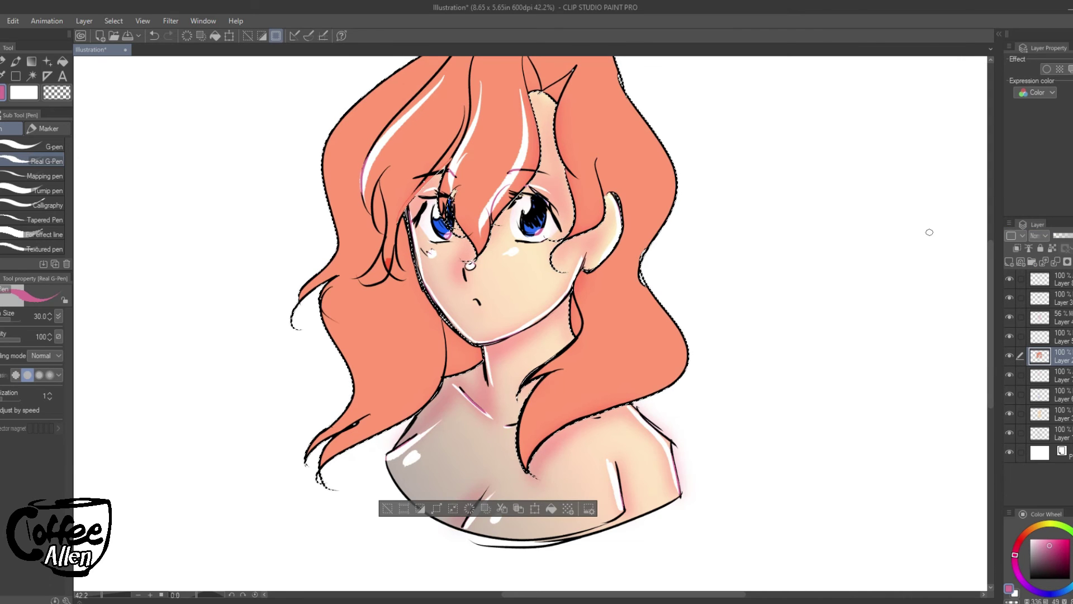
pyautogui.moveTo(104, 595); pyautogui.dragTo(97, 594)
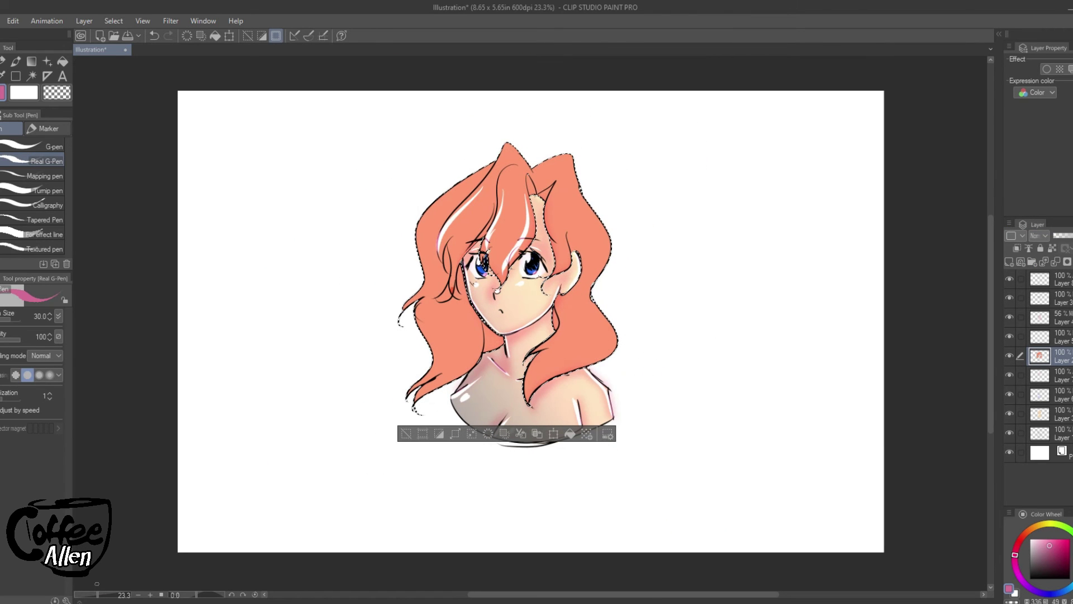
# Add a Multiply layer above Layer 2 and shade the hair edge beside the neck in dark orange.
pyautogui.click(1017, 262)
pyautogui.click(1038, 235)
pyautogui.click(1037, 273)
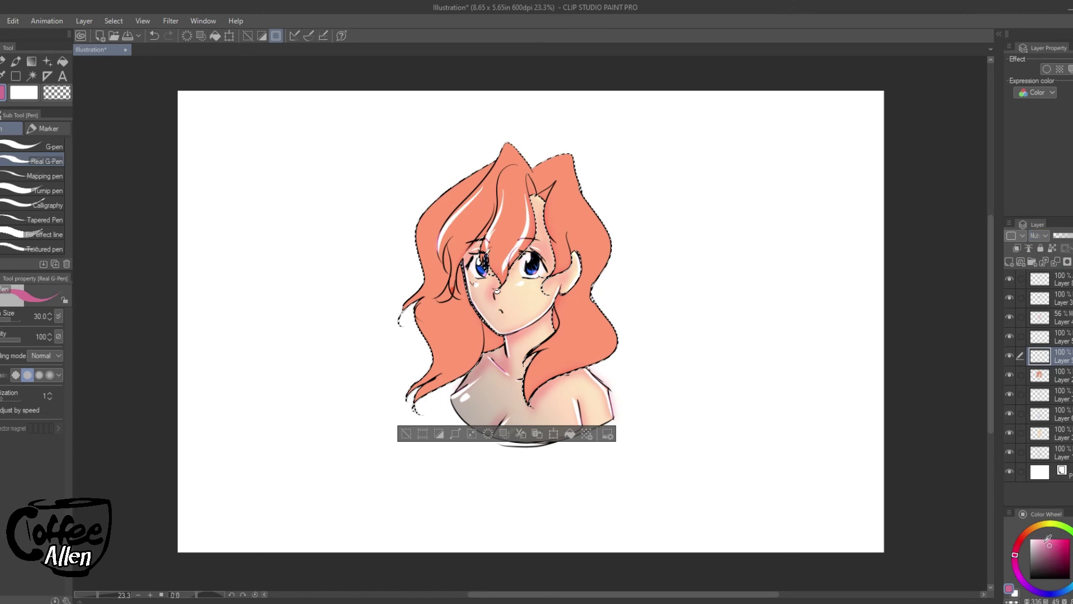
pyautogui.click(1032, 527)
pyautogui.click(1049, 545)
pyautogui.click(1046, 553)
pyautogui.press(']')
pyautogui.moveTo(484, 329); pyautogui.dragTo(487, 352)
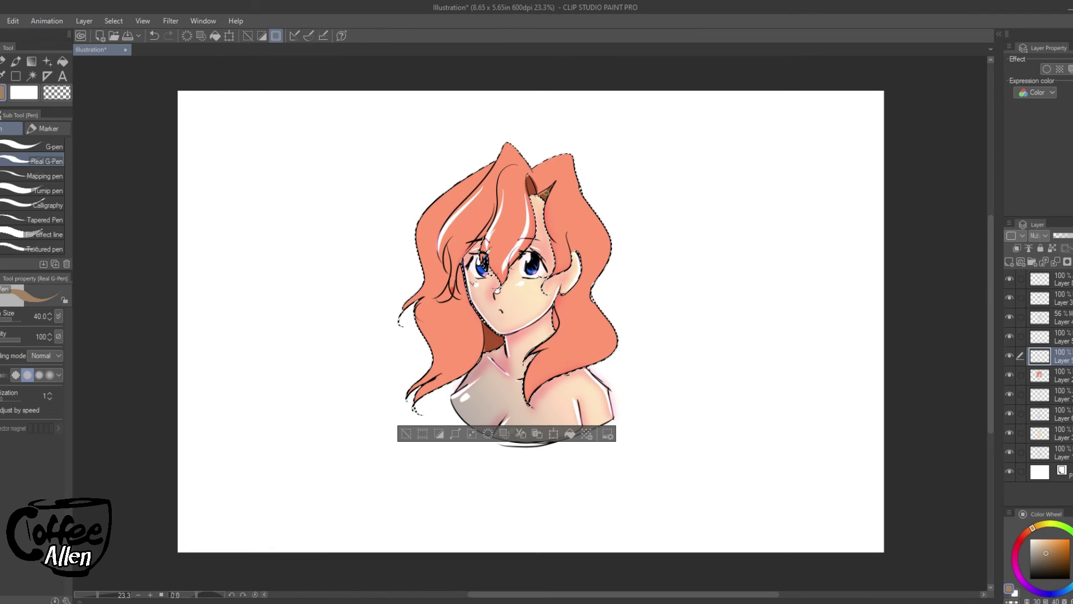
# Shade the gap between hair locks and the left hair lock in red with the G-pen.
pyautogui.click(1021, 536)
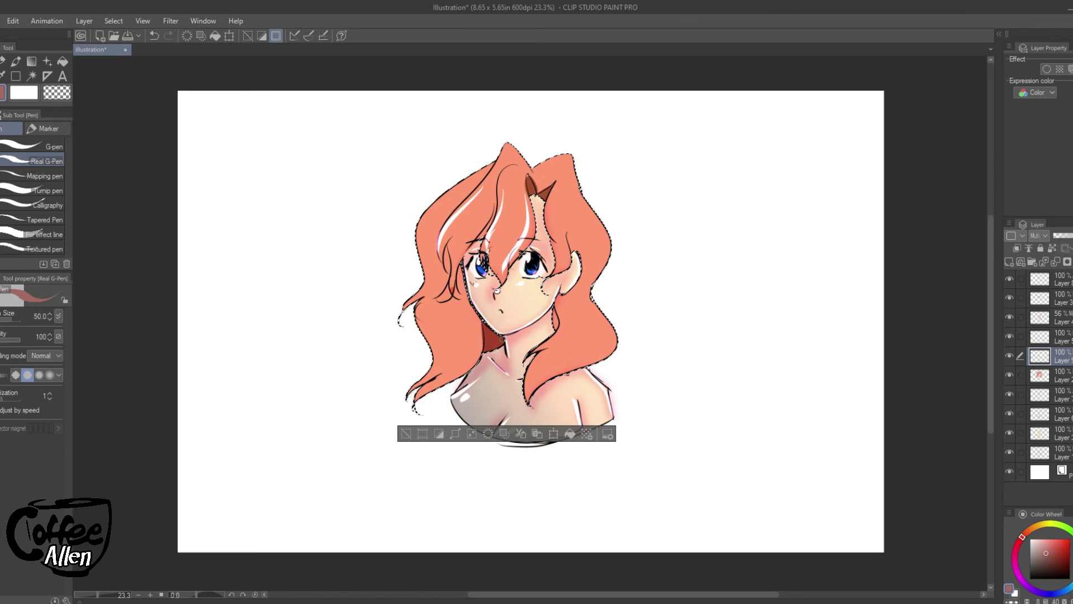
pyautogui.press('[')
pyautogui.press('[')
pyautogui.moveTo(542, 196); pyautogui.dragTo(539, 203)
pyautogui.moveTo(439, 243)
pyautogui.mouseDown()
pyautogui.moveTo(447, 281)
pyautogui.moveTo(439, 248)
pyautogui.moveTo(432, 275)
pyautogui.moveTo(447, 252)
pyautogui.moveTo(439, 288)
pyautogui.moveTo(469, 297)
pyautogui.mouseUp()
pyautogui.press(']')
pyautogui.press(']')
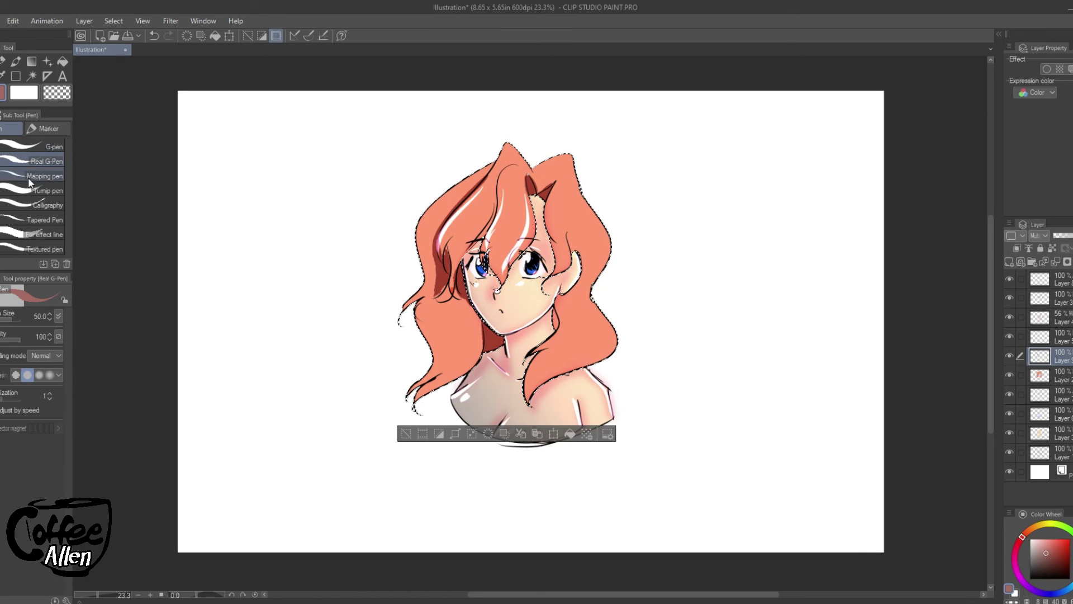
pyautogui.click(35, 147)
pyautogui.moveTo(467, 297); pyautogui.dragTo(458, 348)
pyautogui.press(']')
pyautogui.press(']')
pyautogui.press(']')
pyautogui.press(']')
pyautogui.press(']')
pyautogui.press(']')
pyautogui.press(']')
pyautogui.press(']')
pyautogui.press(']')
pyautogui.press(']')
pyautogui.moveTo(466, 296)
pyautogui.mouseDown()
pyautogui.moveTo(465, 327)
pyautogui.moveTo(440, 318)
pyautogui.moveTo(454, 272)
pyautogui.moveTo(439, 297)
pyautogui.moveTo(451, 339)
pyautogui.mouseUp()
pyautogui.press('[')
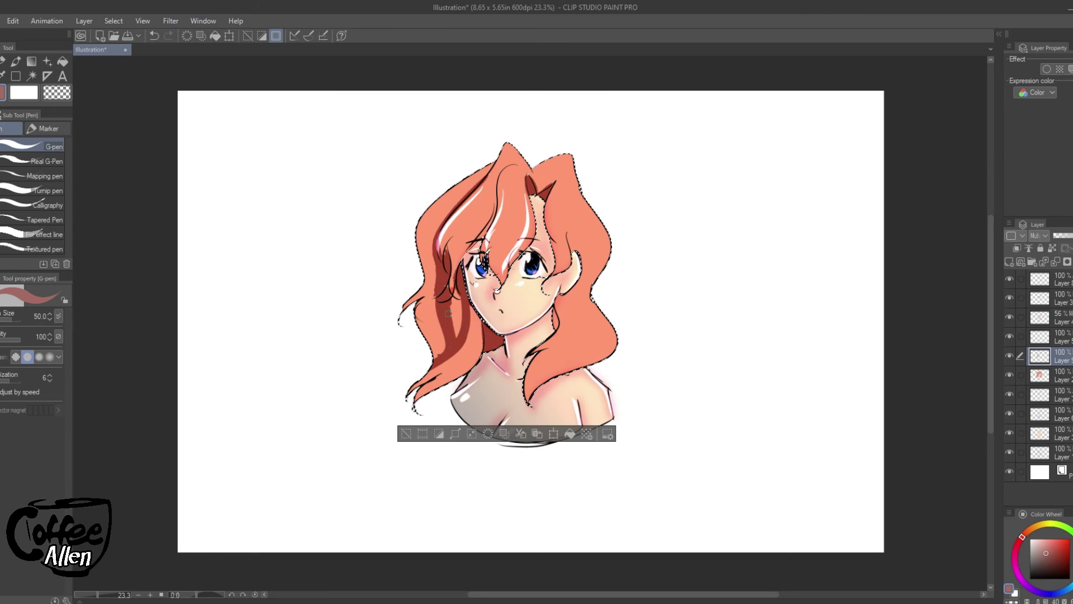
# Redo the left hair lock shading and shade the right lock above the ear.
pyautogui.hotkey('ctrl', 'z')
pyautogui.hotkey('ctrl', 'z')
pyautogui.press(']')
pyautogui.press('[')
pyautogui.press('[')
pyautogui.moveTo(465, 301)
pyautogui.mouseDown()
pyautogui.moveTo(437, 357)
pyautogui.moveTo(459, 351)
pyautogui.moveTo(468, 311)
pyautogui.moveTo(432, 378)
pyautogui.mouseUp()
pyautogui.press(']')
pyautogui.moveTo(555, 299); pyautogui.dragTo(557, 326)
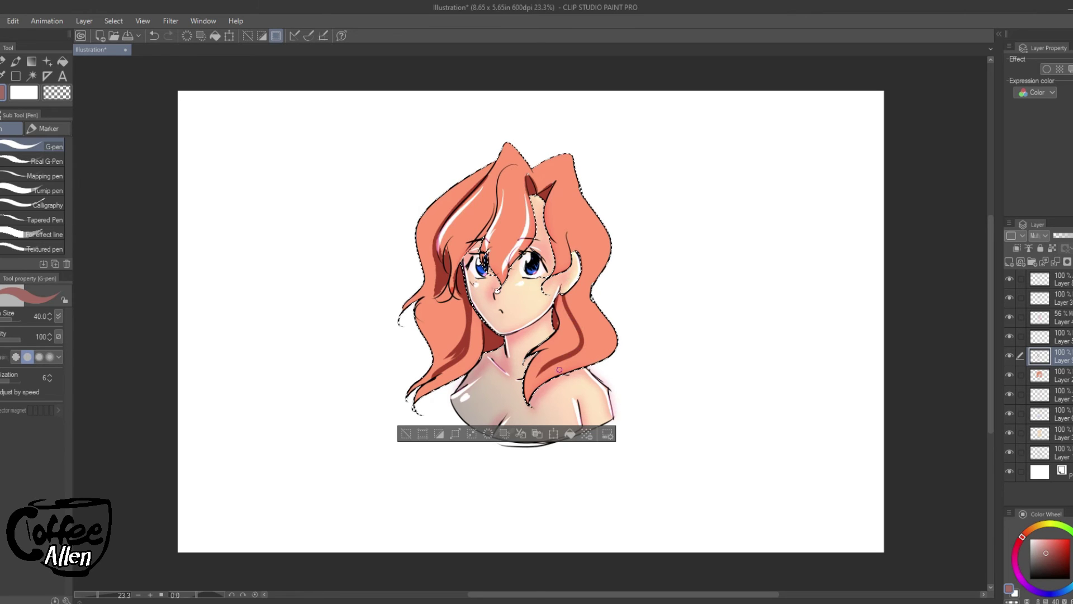
pyautogui.hotkey('ctrl', 'z')
pyautogui.moveTo(571, 267); pyautogui.dragTo(563, 198)
pyautogui.press('[')
pyautogui.press('[')
pyautogui.press('[')
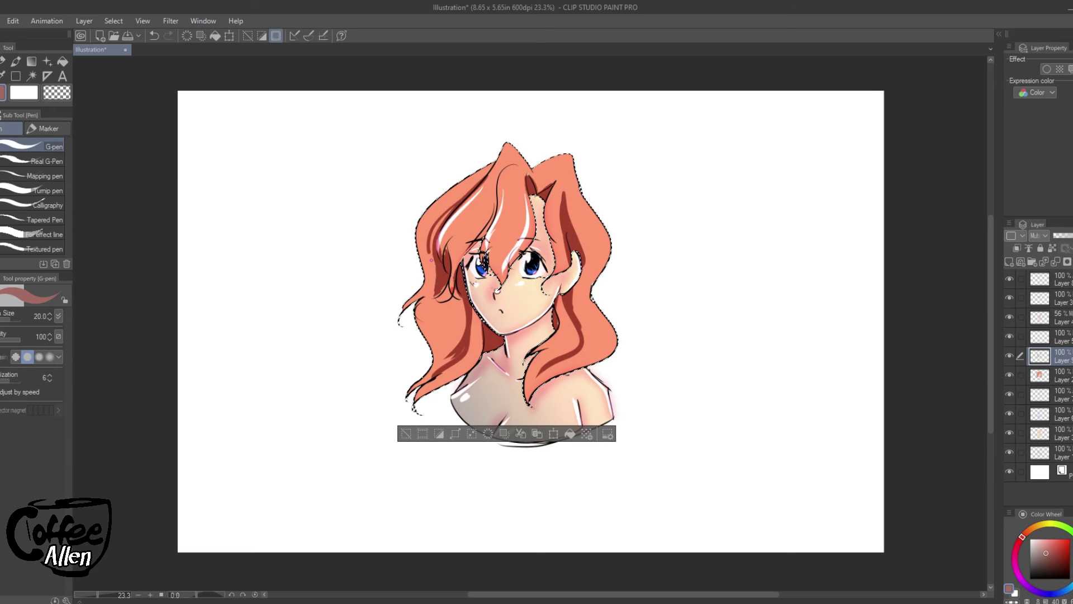
pyautogui.press(']')
pyautogui.press(']')
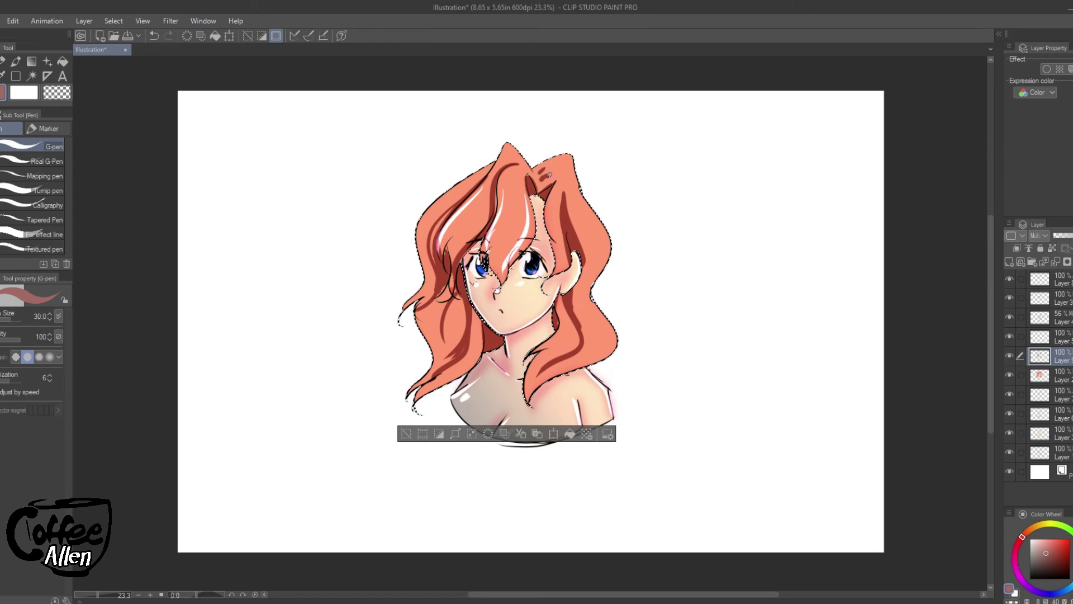
# Apply a Gaussian blur with strength 28.37 to the hair shading.
pyautogui.click(171, 21)
pyautogui.moveTo(197, 34)
pyautogui.click(308, 66)
pyautogui.click(414, 360)
pyautogui.click(691, 343)
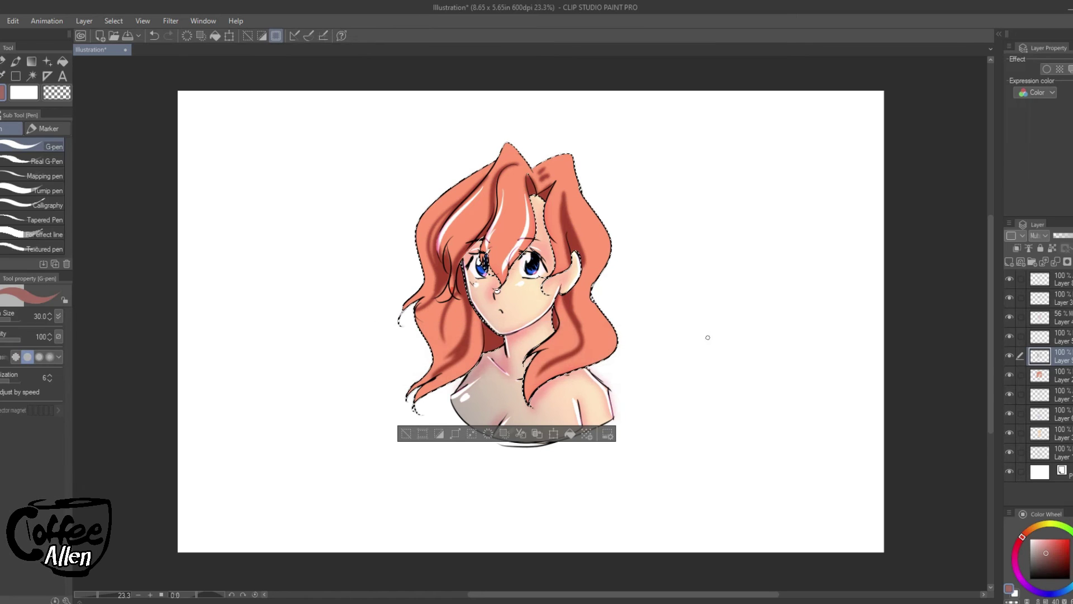
# On Add layer Layer 8, paint cream highlights along the right, lower-left and top hair edges.
pyautogui.click(1064, 280)
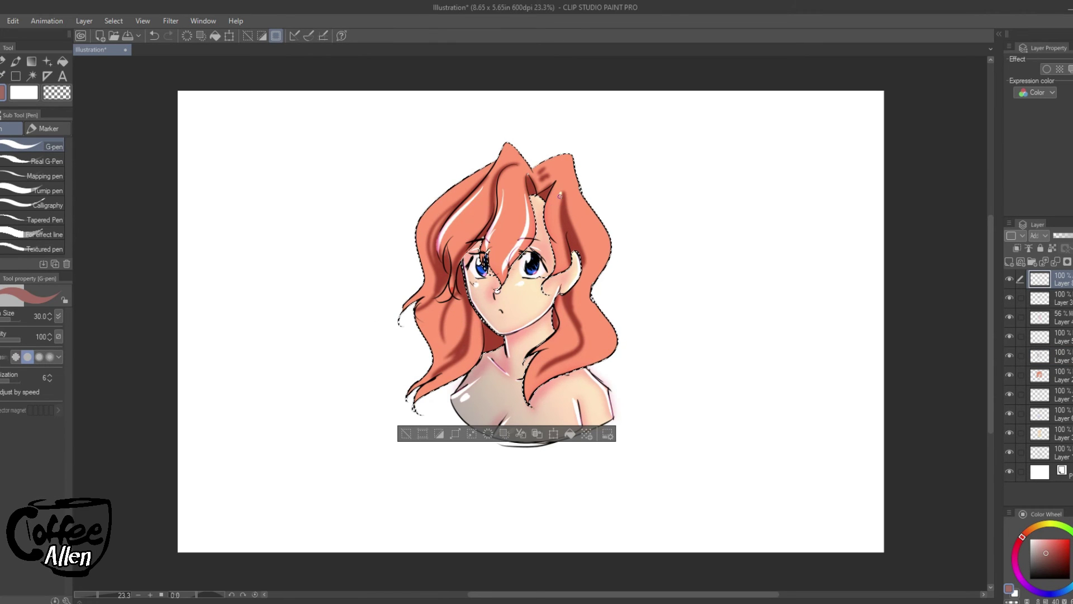
pyautogui.moveTo(560, 200); pyautogui.dragTo(564, 243)
pyautogui.hotkey('ctrl', 'z')
pyautogui.press('[')
pyautogui.moveTo(561, 192); pyautogui.dragTo(565, 248)
pyautogui.press('[')
pyautogui.press(']')
pyautogui.press(']')
pyautogui.press(']')
pyautogui.press(']')
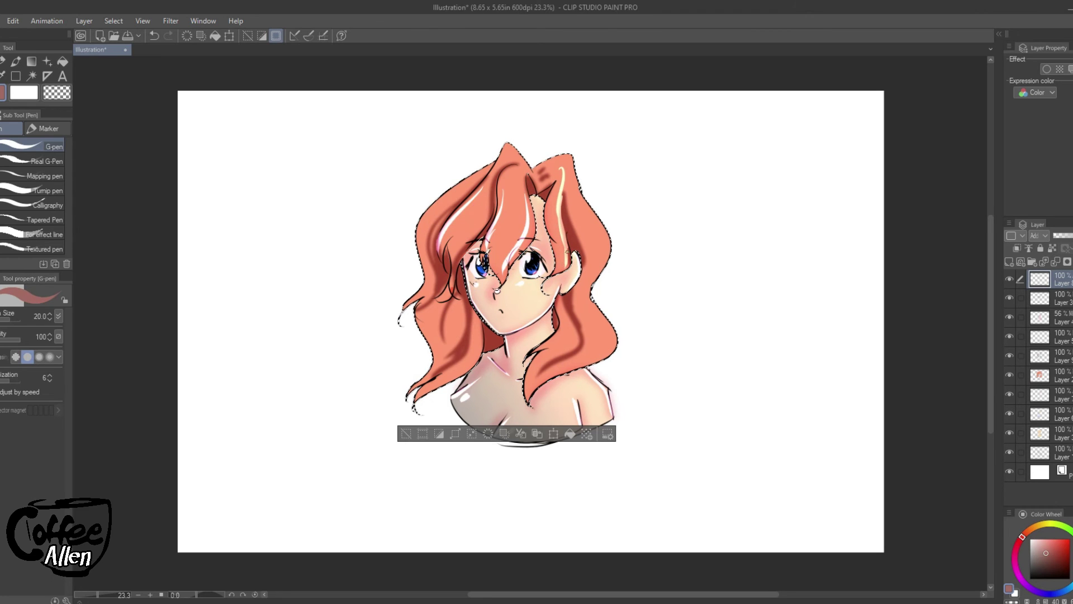
pyautogui.moveTo(573, 154); pyautogui.dragTo(592, 215)
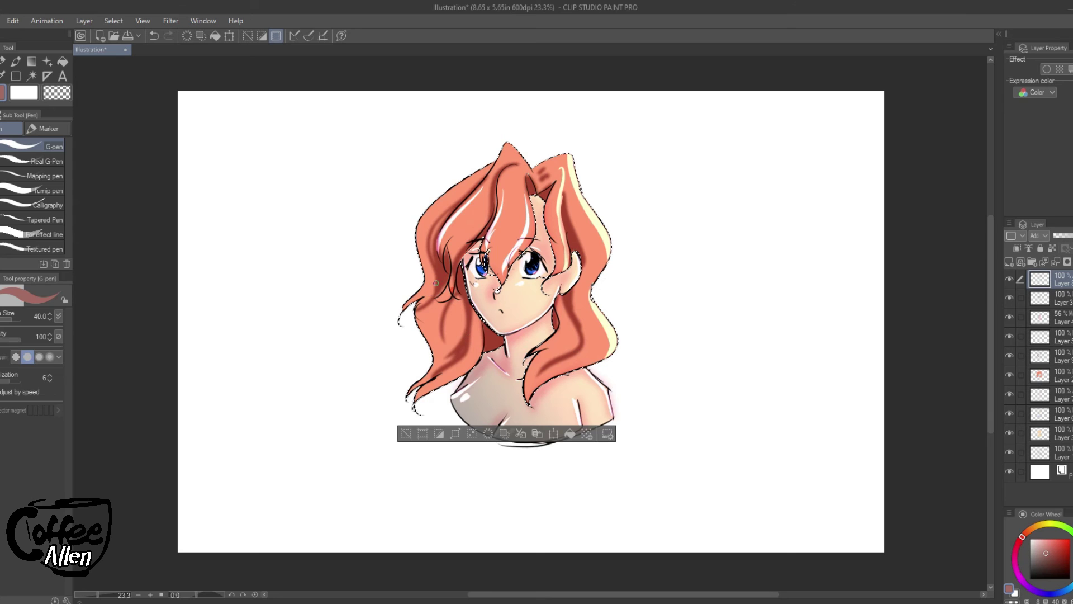
pyautogui.moveTo(438, 285)
pyautogui.mouseDown()
pyautogui.moveTo(416, 318)
pyautogui.moveTo(430, 354)
pyautogui.mouseUp()
pyautogui.press('[')
pyautogui.press('[')
pyautogui.moveTo(502, 162); pyautogui.dragTo(492, 176)
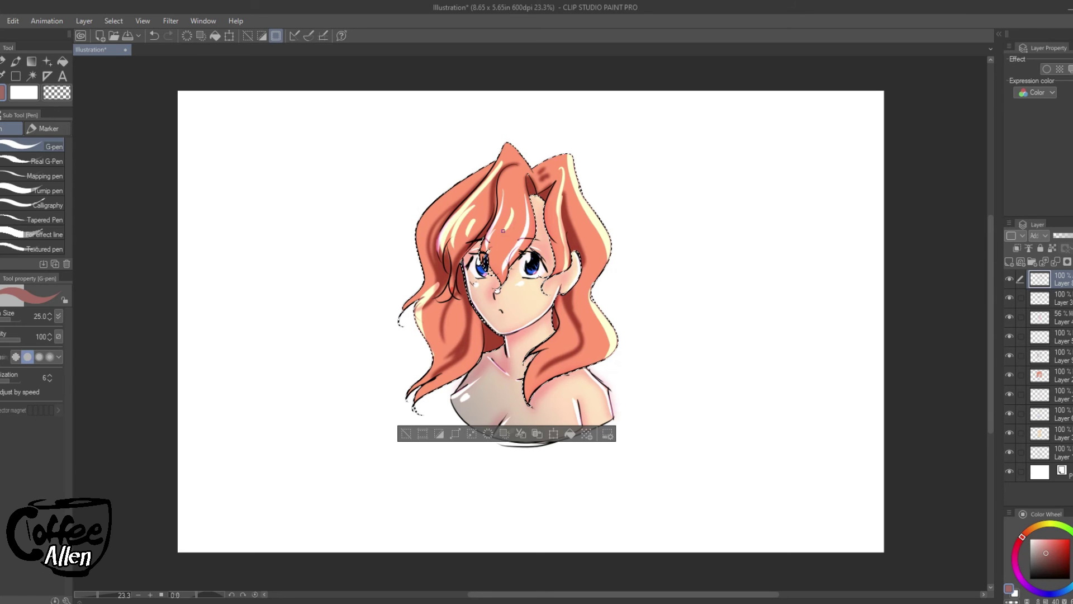
# Add an Add (Glow) layer above Layer 2 and drag a bright blue gradient across the hair's upper right.
pyautogui.click(1045, 375)
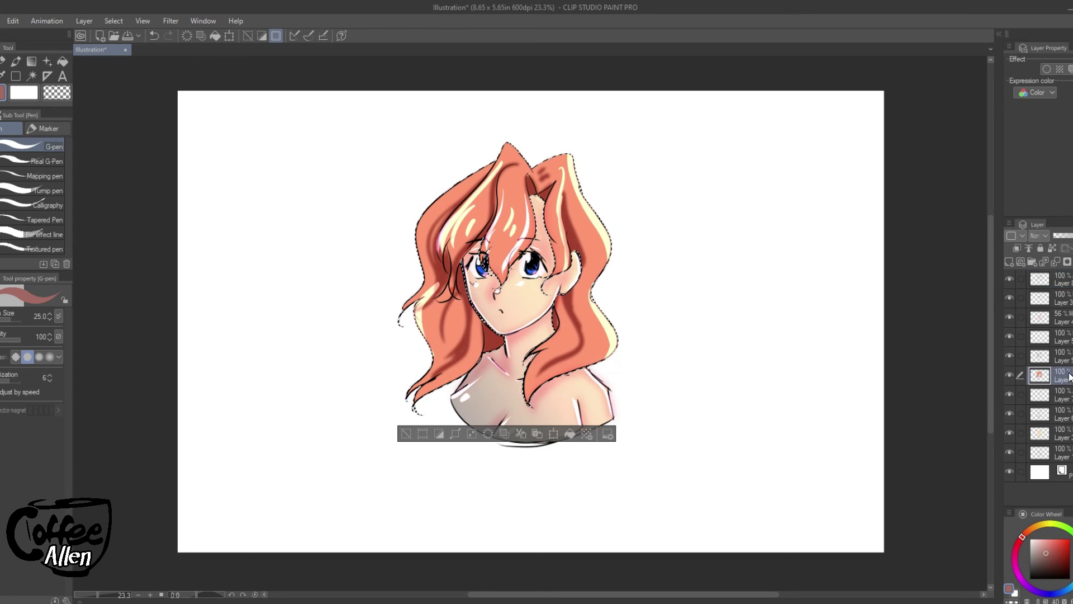
pyautogui.click(1021, 261)
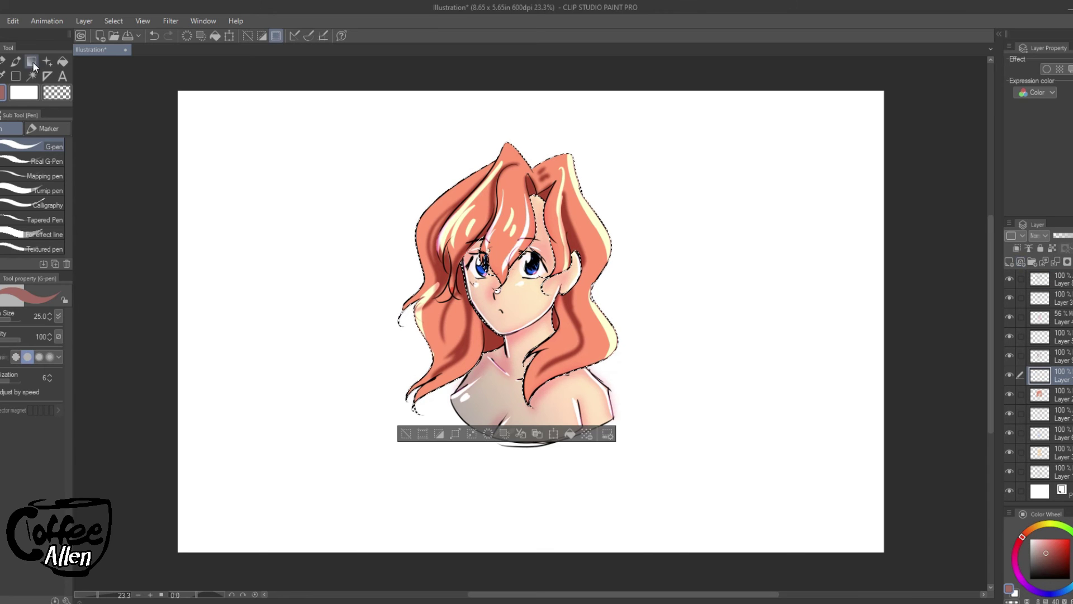
pyautogui.click(34, 62)
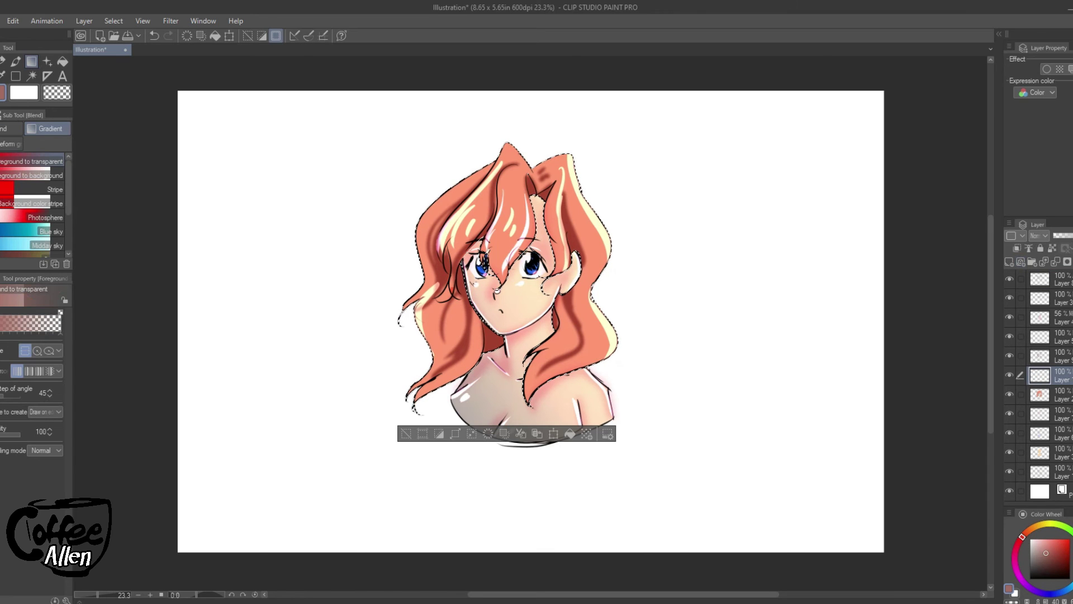
pyautogui.click(1072, 586)
pyautogui.moveTo(1066, 544); pyautogui.dragTo(1071, 538)
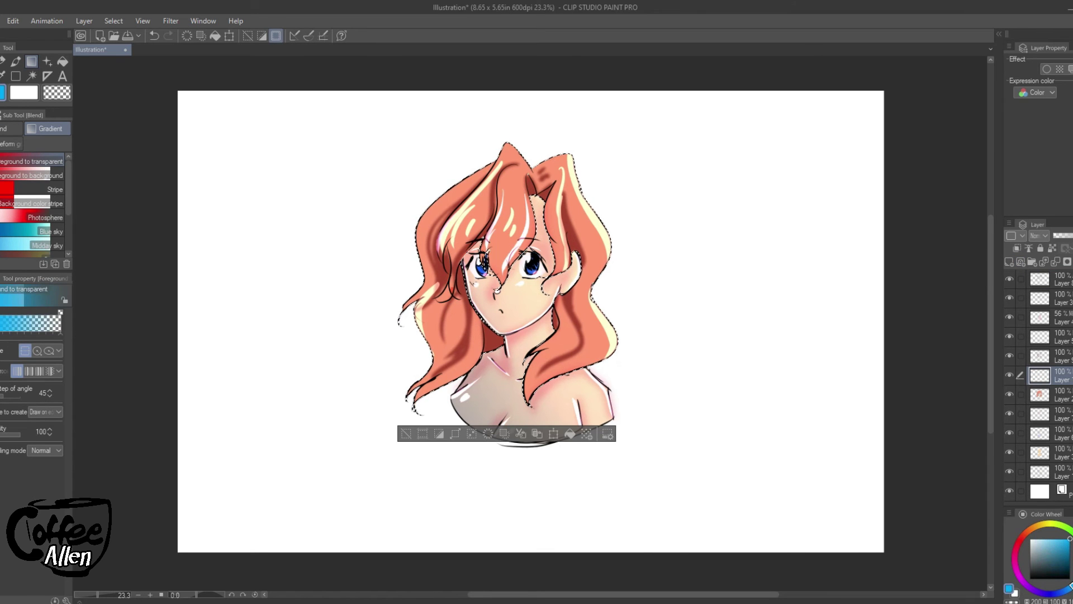
pyautogui.click(1041, 236)
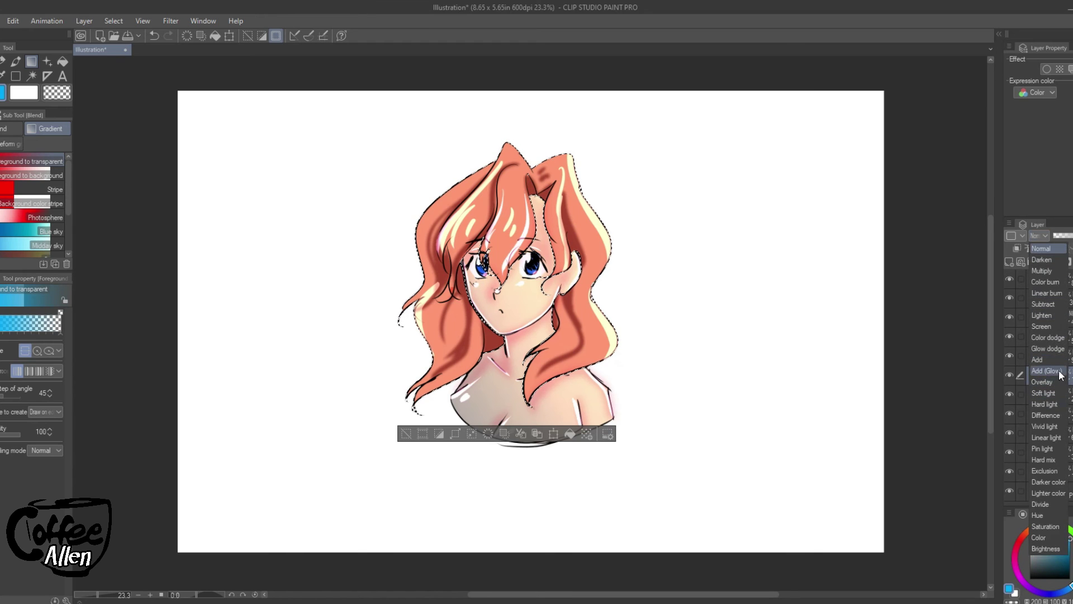
pyautogui.click(1045, 371)
pyautogui.moveTo(820, 77); pyautogui.dragTo(653, 188)
# Redraw the glow gradient, then switch the layer to Multiply and darken the hair toward the lower left in muted purple.
pyautogui.moveTo(783, 91); pyautogui.dragTo(611, 203)
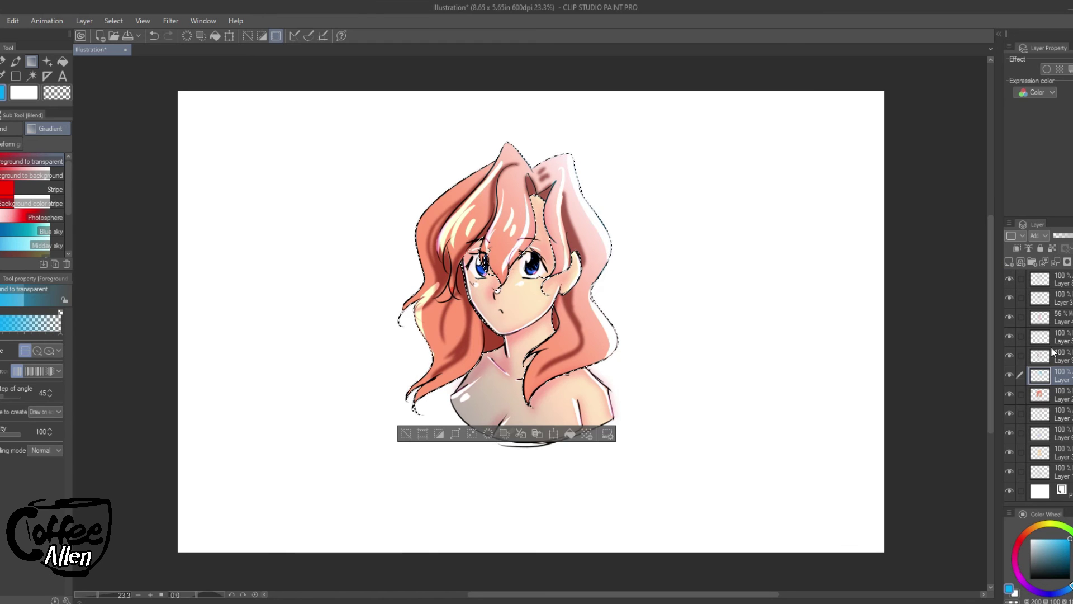
pyautogui.click(1037, 235)
pyautogui.click(1041, 272)
pyautogui.click(1028, 586)
pyautogui.click(1053, 548)
pyautogui.moveTo(276, 528); pyautogui.dragTo(602, 217)
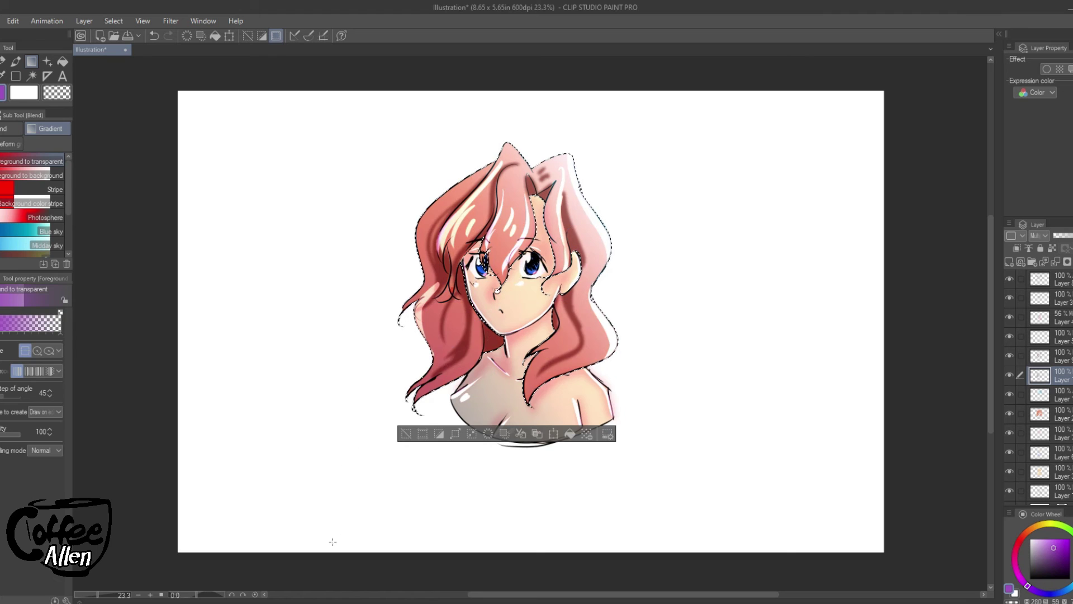
pyautogui.moveTo(331, 542); pyautogui.dragTo(404, 454)
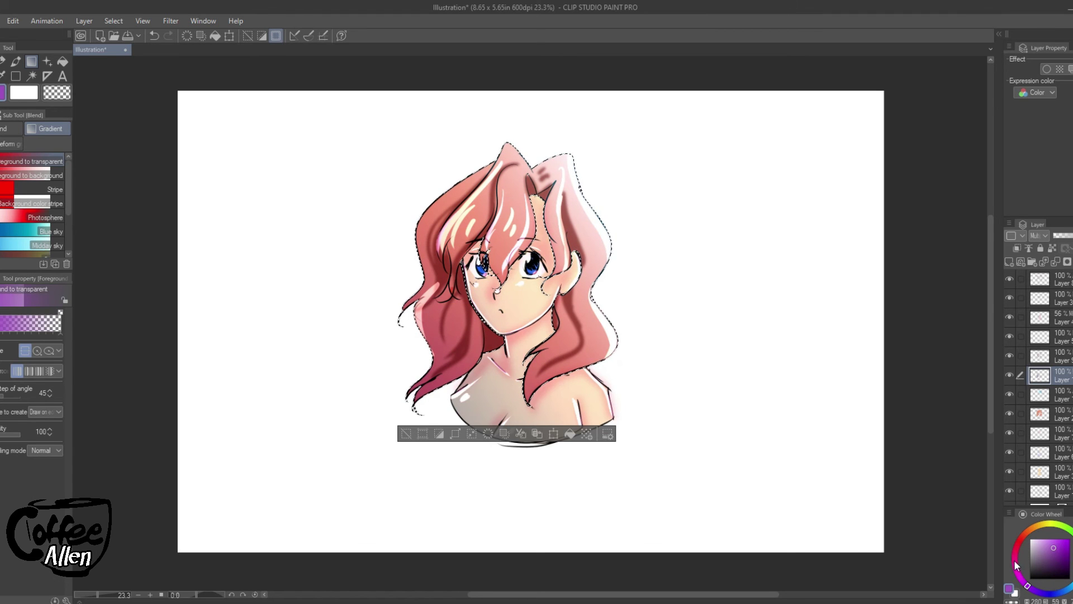
# Tint the lower-left hair with a saturated blue-violet gradient and clear the selection.
pyautogui.click(1039, 592)
pyautogui.click(1070, 551)
pyautogui.moveTo(374, 507); pyautogui.dragTo(427, 432)
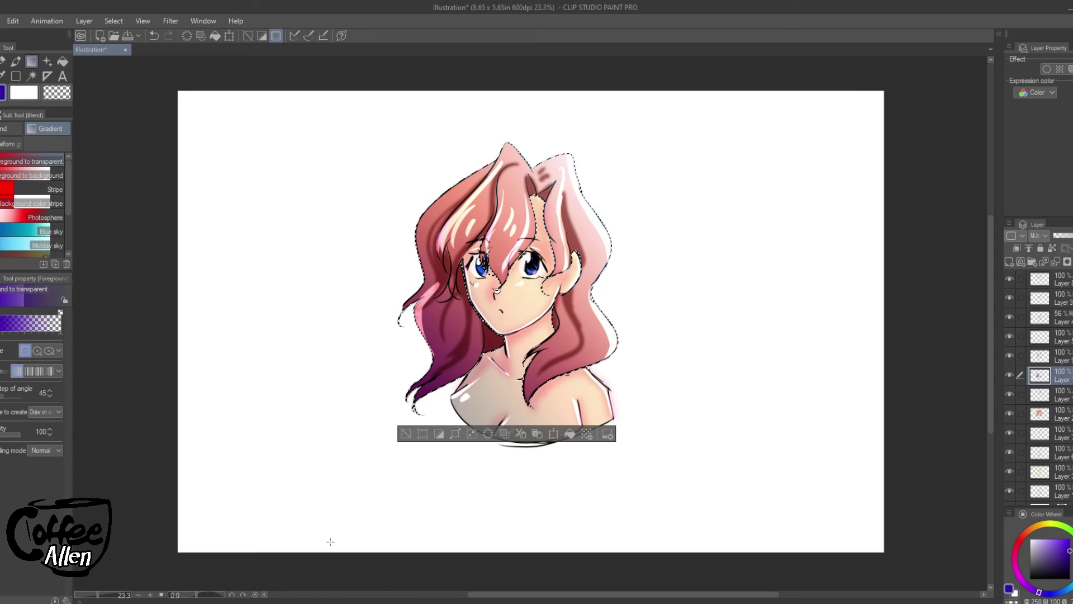
pyautogui.click(406, 432)
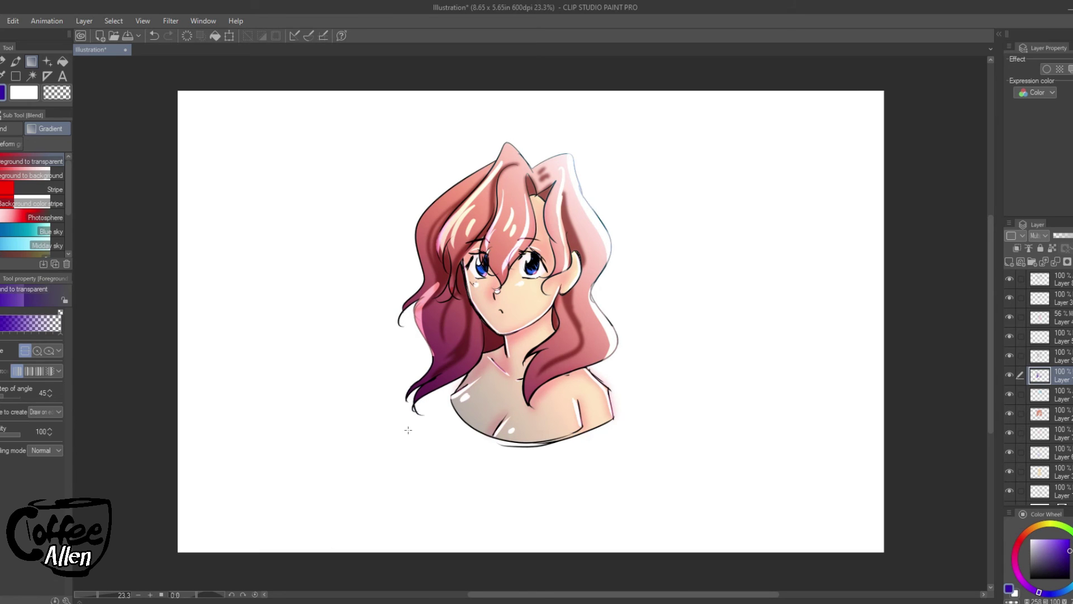
# On Layer 8, paint bright red-pink watercolour glow down the left hair edge.
pyautogui.click(16, 61)
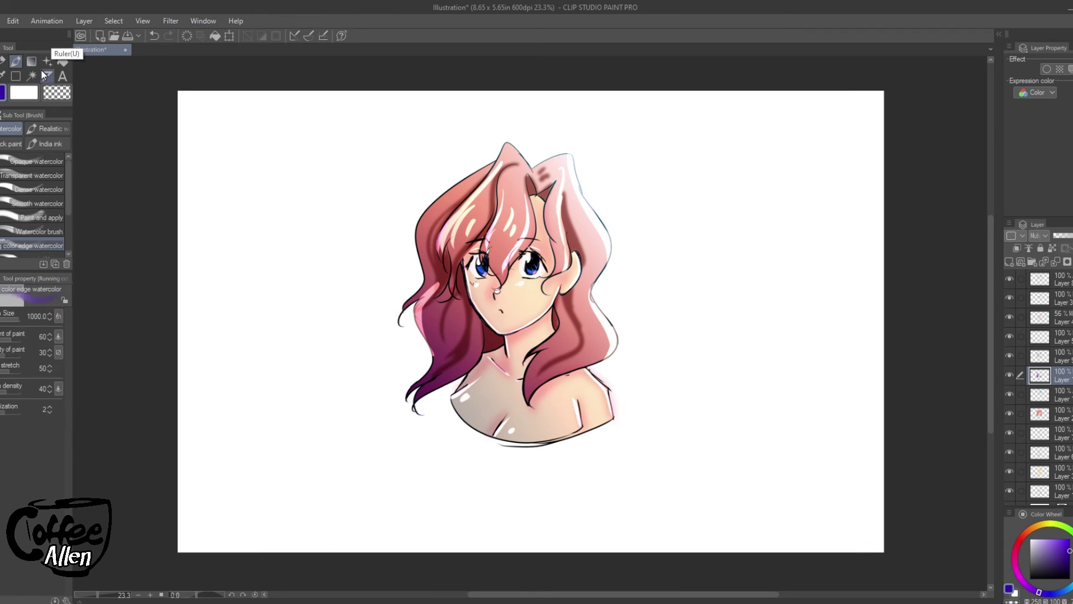
pyautogui.click(1064, 280)
pyautogui.click(1018, 542)
pyautogui.click(1064, 538)
pyautogui.click(39, 230)
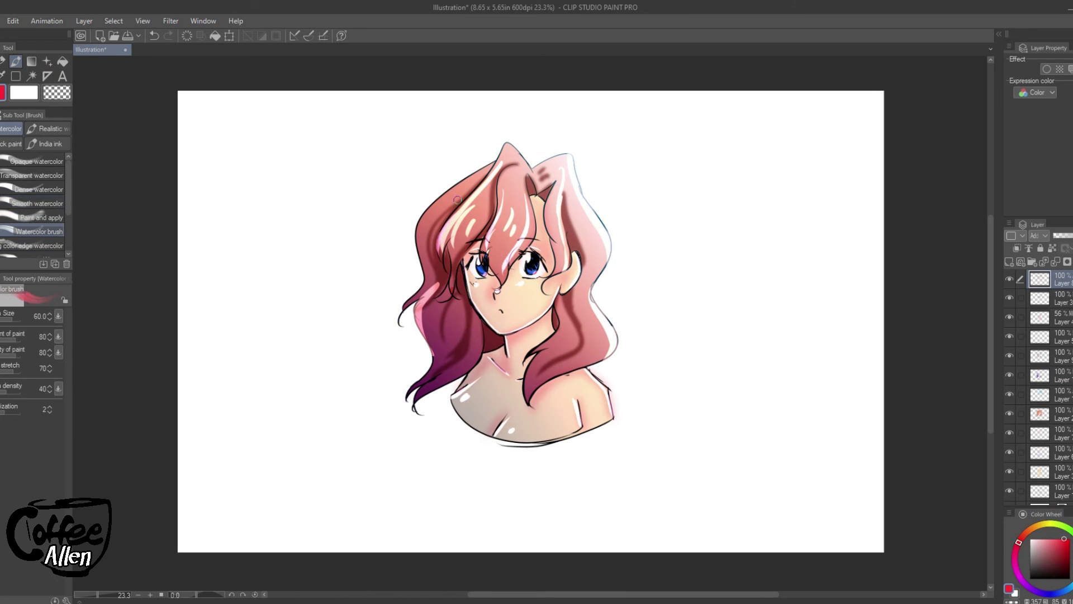
pyautogui.moveTo(491, 165)
pyautogui.mouseDown()
pyautogui.moveTo(427, 228)
pyautogui.moveTo(421, 256)
pyautogui.mouseUp()
pyautogui.moveTo(444, 209); pyautogui.dragTo(424, 263)
pyautogui.moveTo(437, 302); pyautogui.dragTo(429, 337)
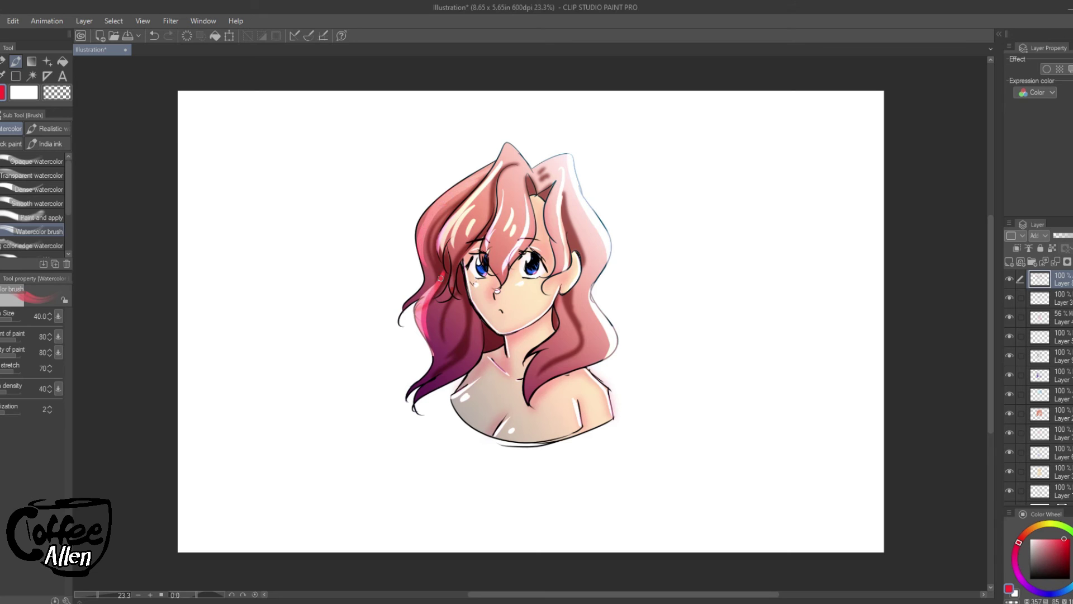
# Fill the inner left hair strand with orange watercolour glow at brush size 50.
pyautogui.click(1029, 530)
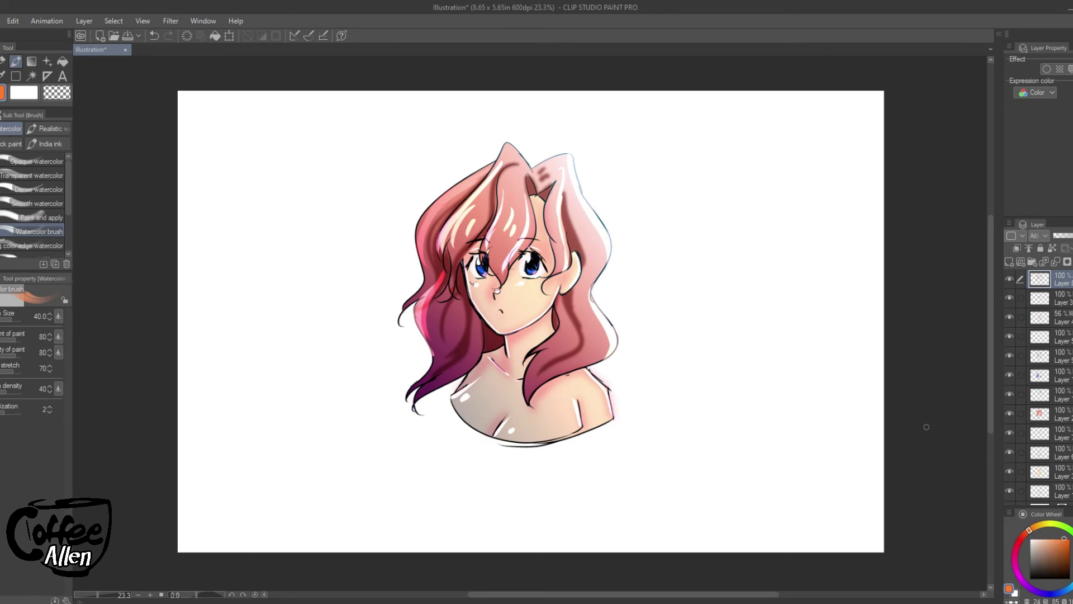
pyautogui.moveTo(429, 289); pyautogui.dragTo(433, 347)
pyautogui.hotkey('ctrl', 'z')
pyautogui.moveTo(442, 296); pyautogui.dragTo(430, 343)
pyautogui.moveTo(441, 303); pyautogui.dragTo(438, 355)
pyautogui.hotkey('ctrl', 'z')
pyautogui.hotkey('ctrl', 'z')
pyautogui.press(']')
pyautogui.moveTo(440, 299)
pyautogui.mouseDown()
pyautogui.moveTo(433, 334)
pyautogui.moveTo(445, 359)
pyautogui.moveTo(436, 343)
pyautogui.moveTo(447, 347)
pyautogui.moveTo(413, 387)
pyautogui.moveTo(419, 398)
pyautogui.mouseUp()
# At size 60, add orange-yellow glow on the outer left hair, the bangs and the strand beside the neck.
pyautogui.press(']')
pyautogui.moveTo(405, 306)
pyautogui.mouseDown()
pyautogui.moveTo(430, 282)
pyautogui.moveTo(422, 292)
pyautogui.moveTo(422, 245)
pyautogui.moveTo(433, 283)
pyautogui.moveTo(466, 191)
pyautogui.moveTo(455, 247)
pyautogui.moveTo(482, 203)
pyautogui.mouseUp()
pyautogui.moveTo(455, 257); pyautogui.dragTo(471, 213)
pyautogui.moveTo(458, 254)
pyautogui.mouseDown()
pyautogui.moveTo(520, 187)
pyautogui.moveTo(496, 257)
pyautogui.mouseUp()
pyautogui.moveTo(559, 361)
pyautogui.mouseDown()
pyautogui.moveTo(535, 398)
pyautogui.moveTo(539, 388)
pyautogui.mouseUp()
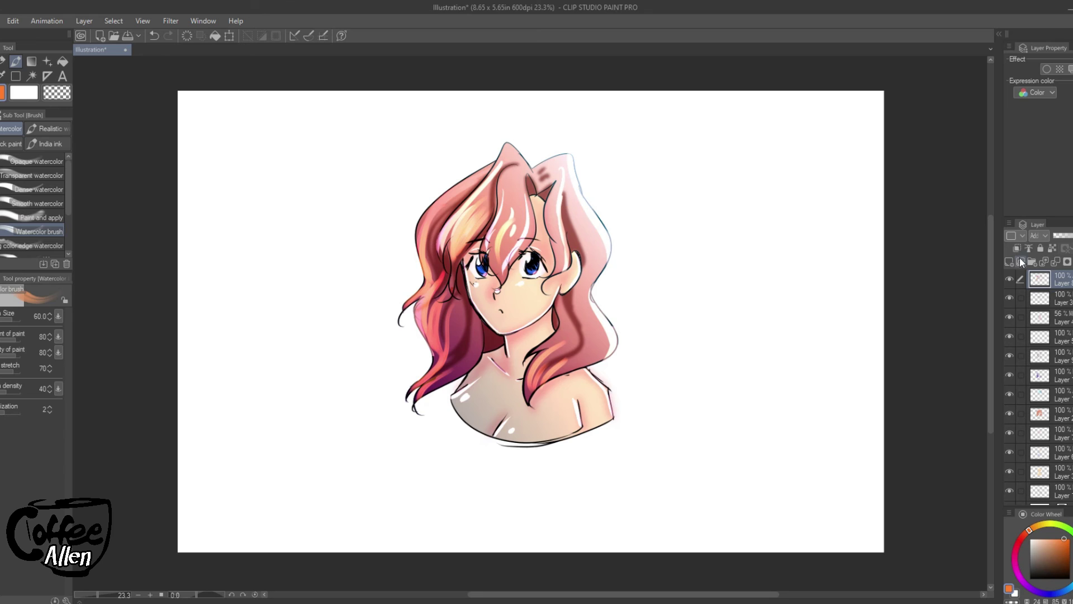
# Add a Multiply layer above Layer 8 and pick a soft pink colour.
pyautogui.click(1009, 261)
pyautogui.click(1037, 235)
pyautogui.click(1045, 273)
pyautogui.click(3, 61)
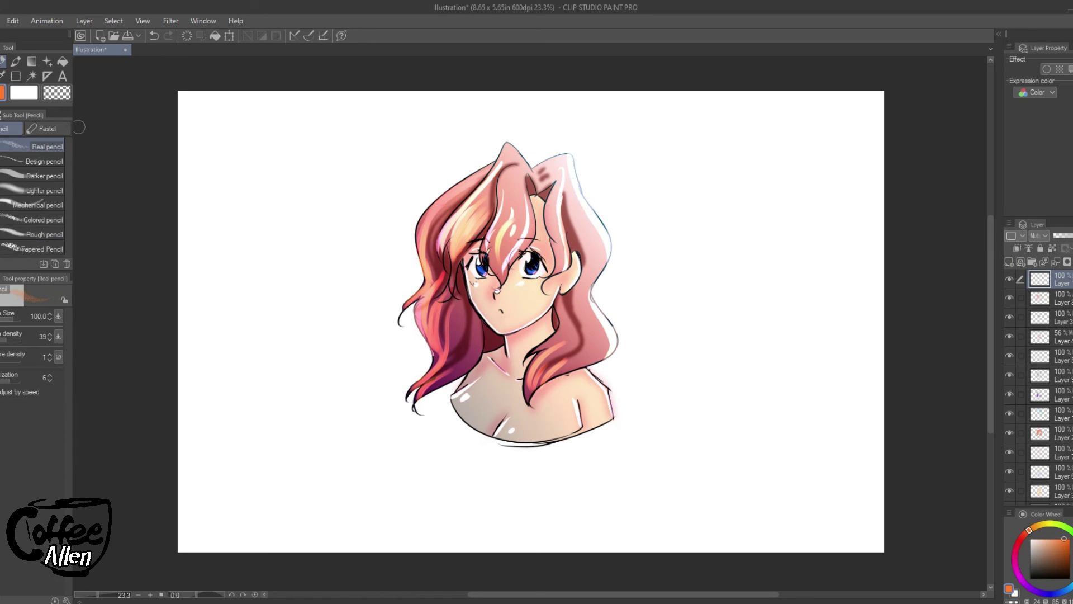
pyautogui.click(1018, 543)
pyautogui.click(1045, 538)
pyautogui.click(44, 175)
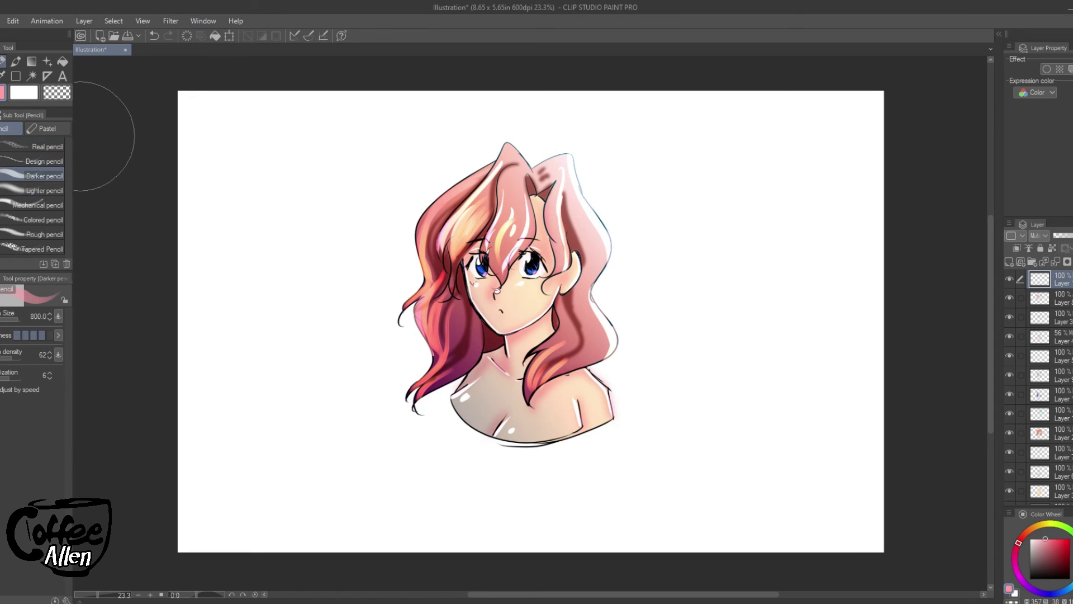
# Dab soft pink blush across the cheeks with a size-170 watercolour brush.
pyautogui.click(16, 60)
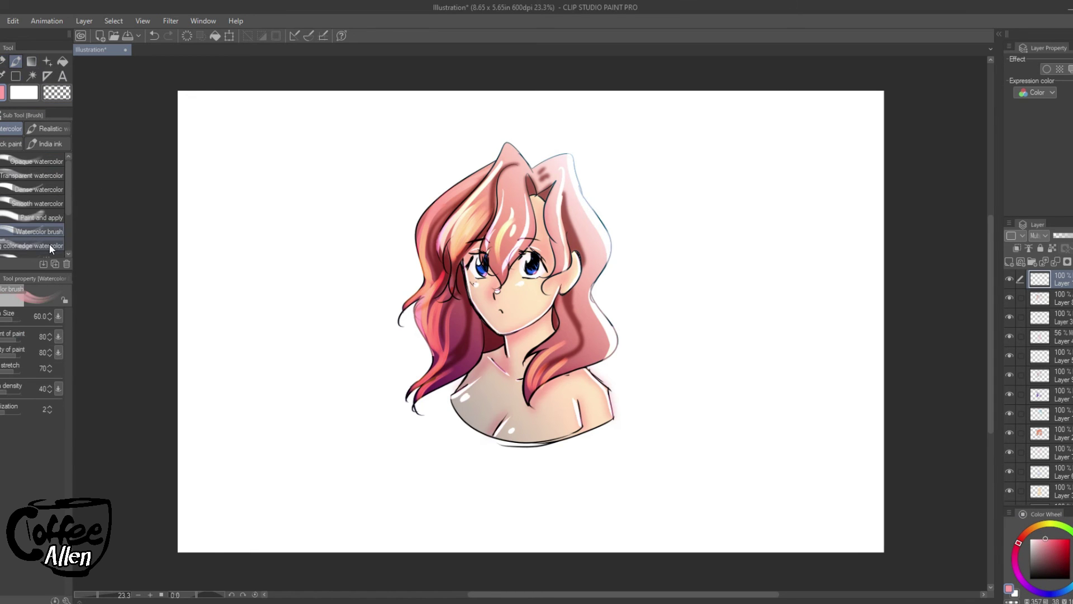
pyautogui.press('[')
pyautogui.press('[')
pyautogui.press('[')
pyautogui.press('[')
pyautogui.press('[')
pyautogui.press('[')
pyautogui.press('[')
pyautogui.press('[')
pyautogui.press('[')
pyautogui.press('[')
pyautogui.moveTo(475, 290); pyautogui.dragTo(477, 288)
pyautogui.hotkey('ctrl', 'z')
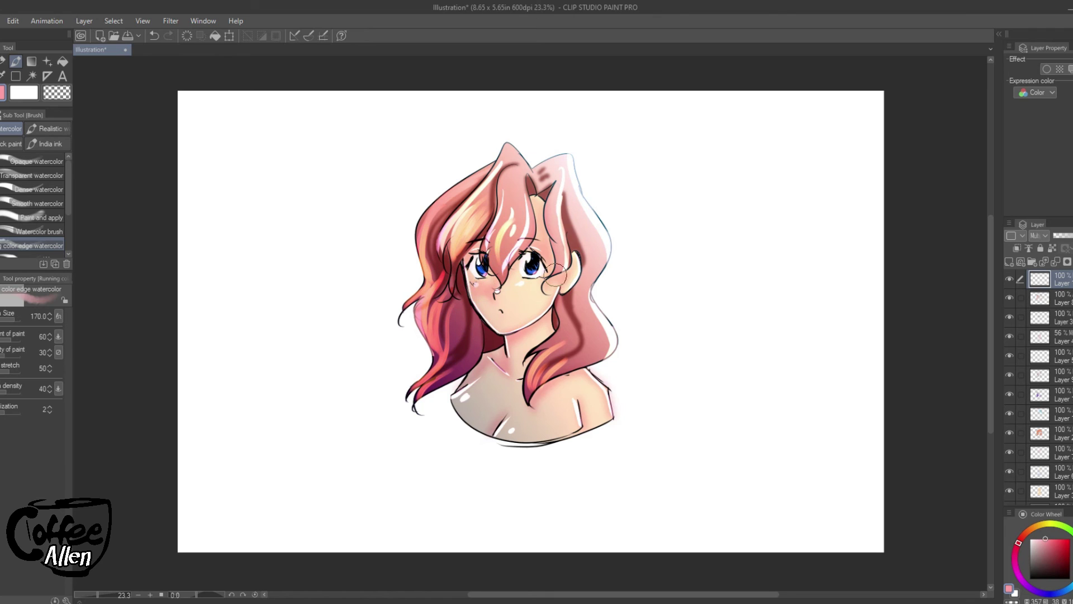
pyautogui.press(']')
pyautogui.press(']')
pyautogui.moveTo(475, 286); pyautogui.dragTo(547, 286)
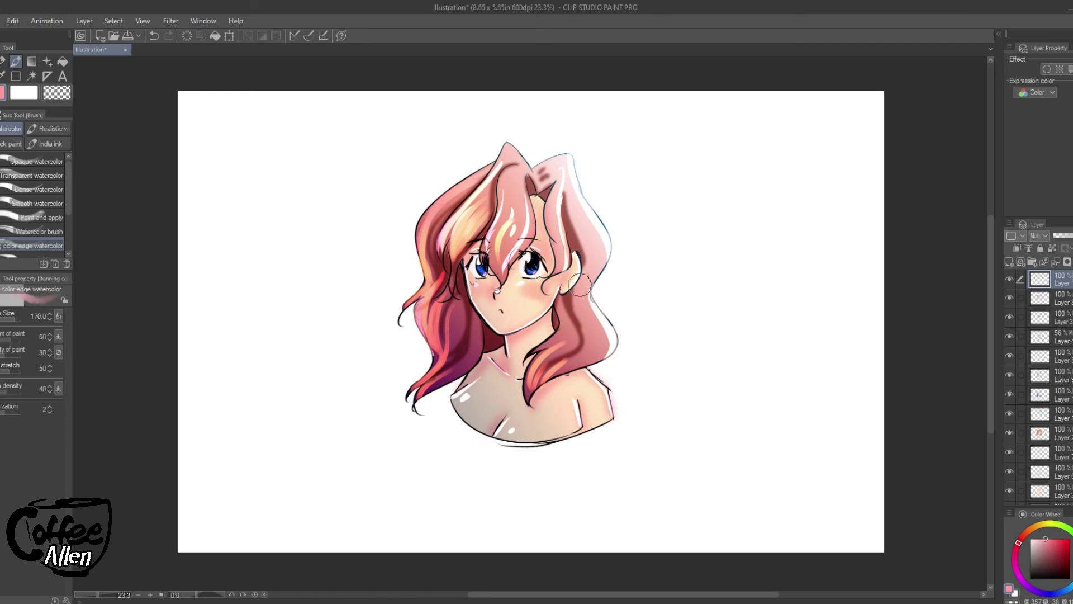
# Switch to a fine inking pen and move the working layer up to second in the stack.
pyautogui.click(103, 596)
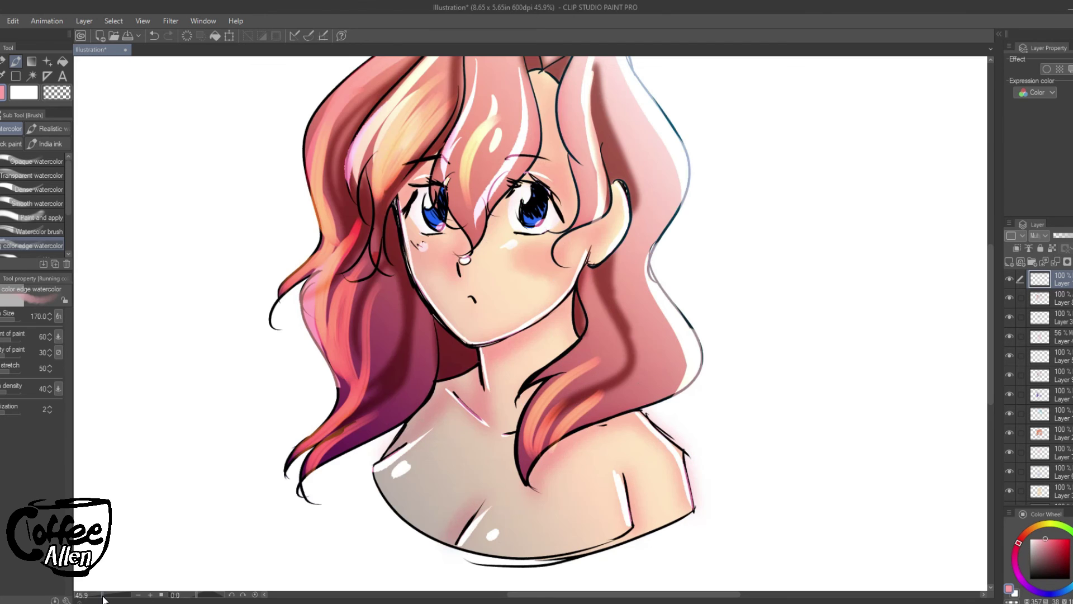
pyautogui.click(101, 596)
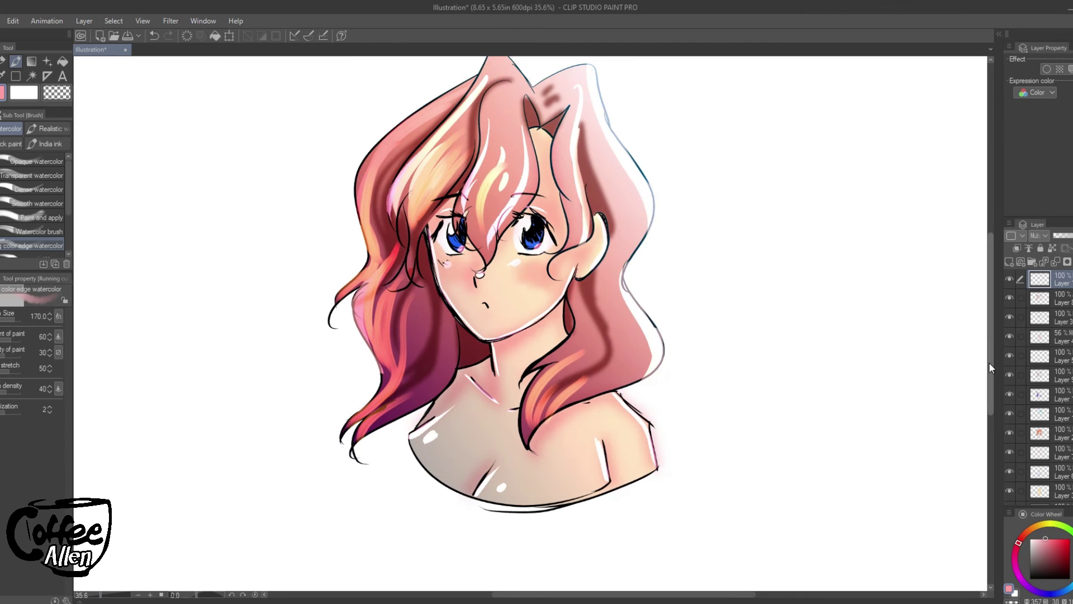
pyautogui.moveTo(989, 365); pyautogui.dragTo(990, 352)
pyautogui.press('p')
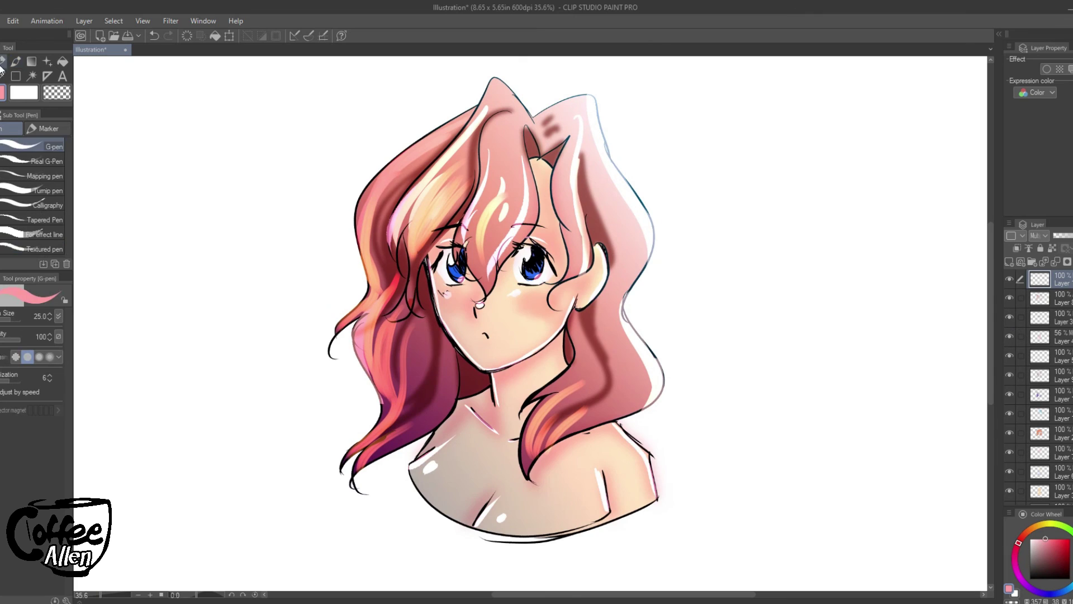
pyautogui.click(24, 159)
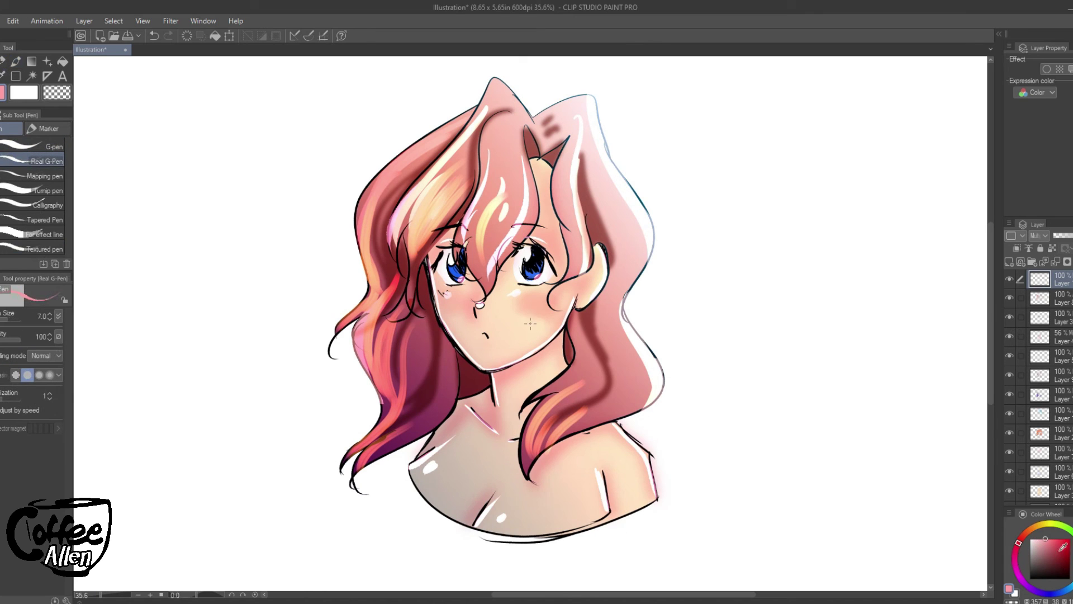
pyautogui.moveTo(1041, 413); pyautogui.dragTo(1044, 303)
# Paint cyan glow highlights down the left hair lock and along its left edge.
pyautogui.click(1070, 559)
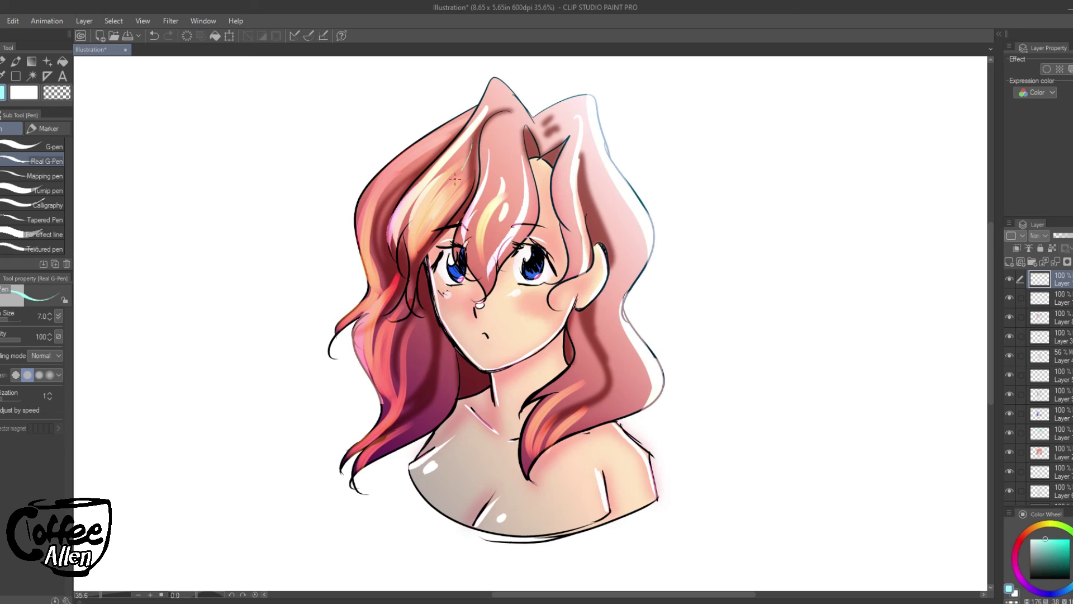
pyautogui.hotkey('ctrl', 'z')
pyautogui.moveTo(475, 146); pyautogui.dragTo(425, 218)
pyautogui.moveTo(405, 160); pyautogui.dragTo(361, 234)
pyautogui.moveTo(392, 187); pyautogui.dragTo(366, 231)
# Pick a saturated red and hatch small blush strokes on the left cheek.
pyautogui.press(']')
pyautogui.press(']')
pyautogui.press(']')
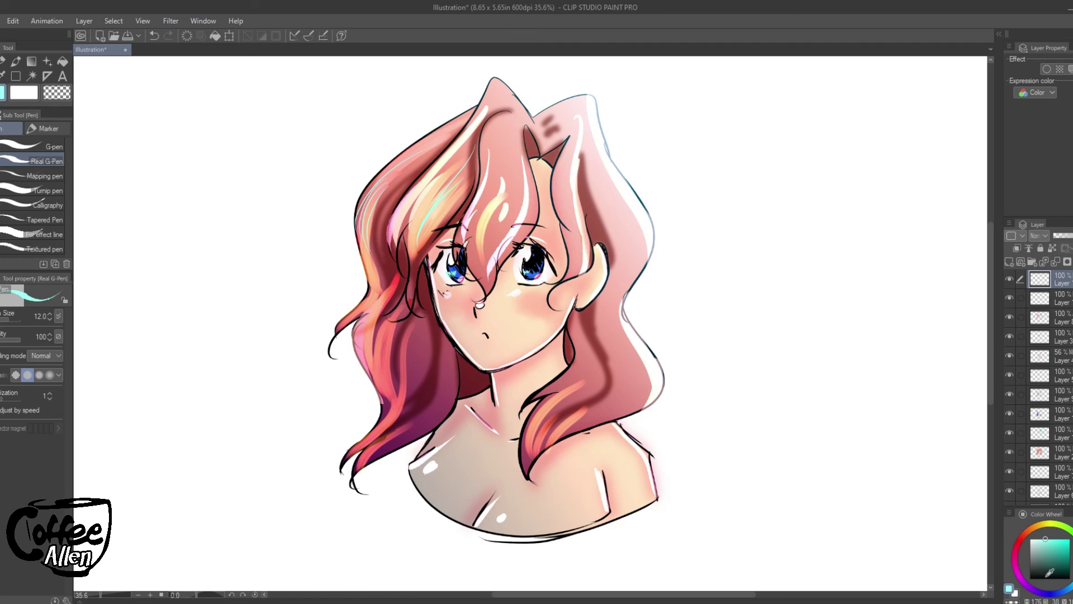
pyautogui.click(1027, 579)
pyautogui.click(1017, 547)
pyautogui.click(1069, 538)
pyautogui.press('[')
pyautogui.press('[')
pyautogui.press('[')
pyautogui.moveTo(436, 287); pyautogui.dragTo(455, 298)
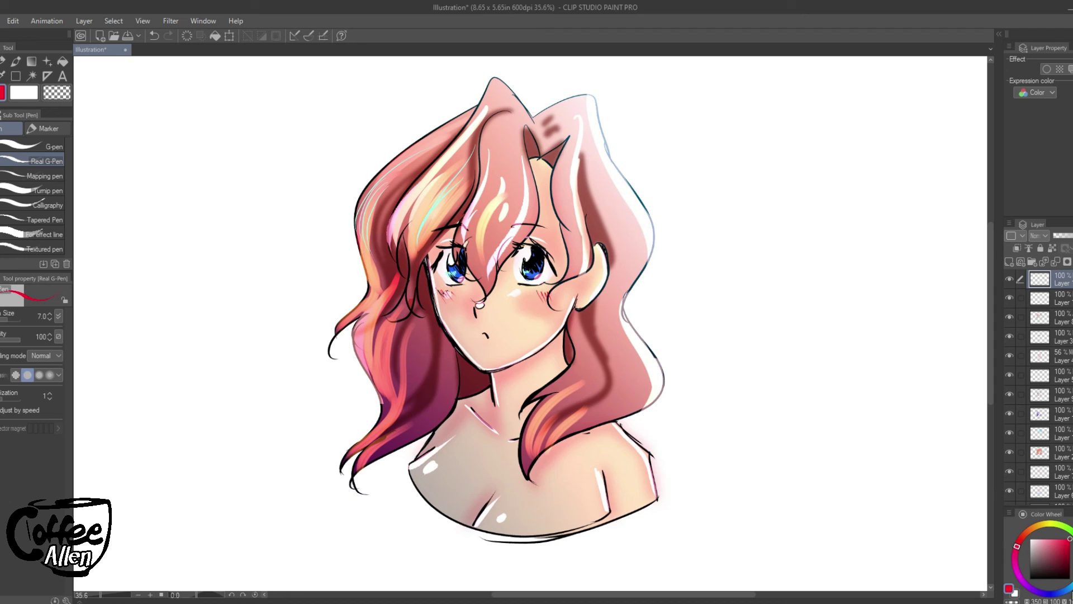
# Choose a pale blue drawing colour and raise the brush size to 15.0.
pyautogui.click(1071, 589)
pyautogui.click(1069, 551)
pyautogui.press(']')
pyautogui.press(']')
pyautogui.press(']')
pyautogui.press(']')
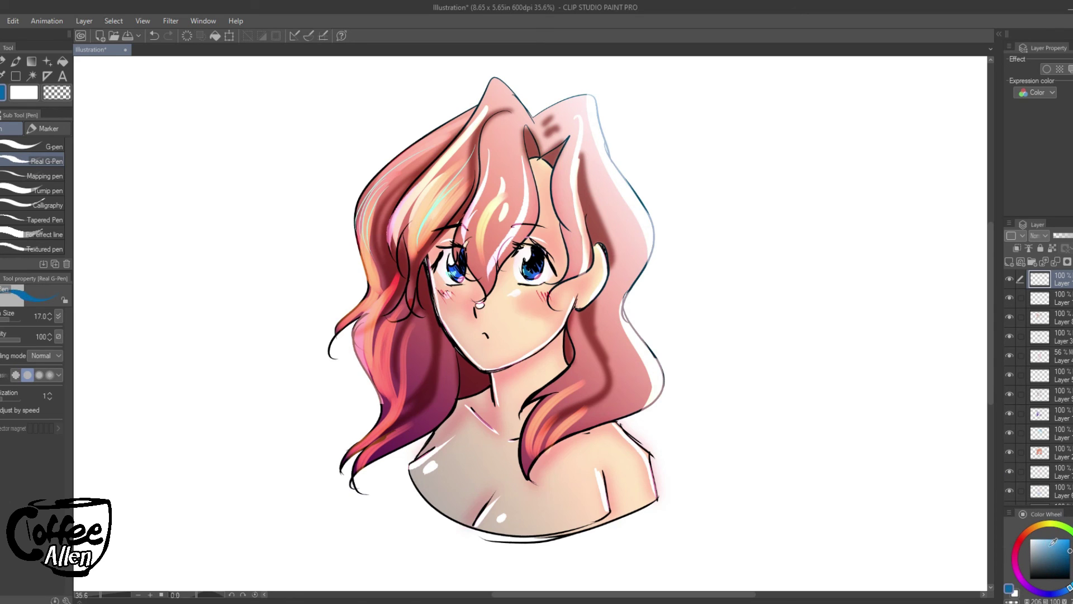
pyautogui.click(1061, 539)
pyautogui.click(1054, 539)
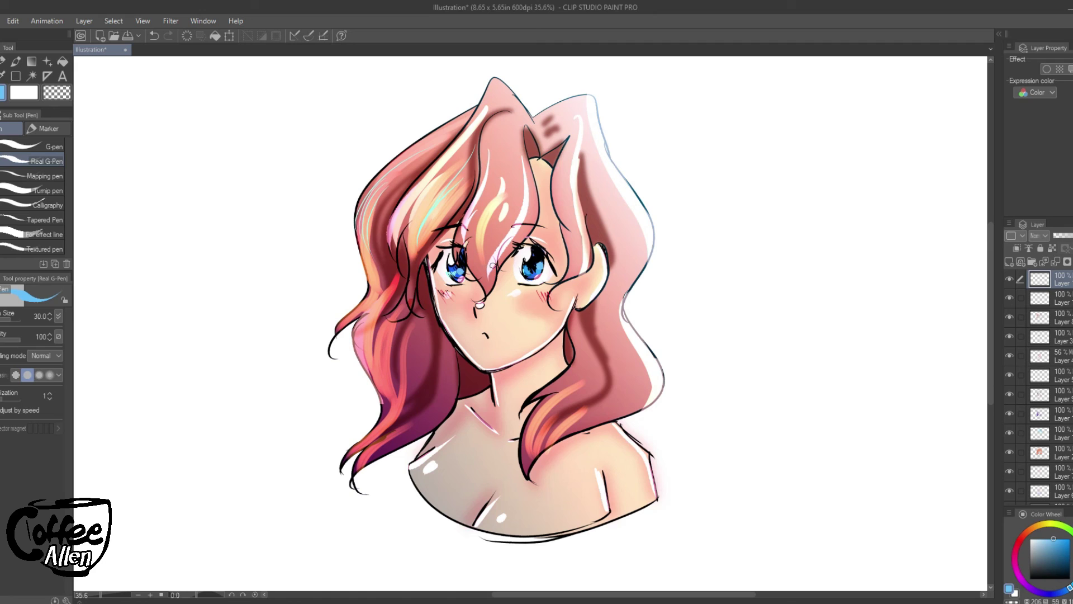
# Set the colour to black and hand-letter 'Dont Shade' at the canvas top-left.
pyautogui.click(1030, 578)
pyautogui.moveTo(137, 79); pyautogui.dragTo(139, 132)
pyautogui.moveTo(137, 79); pyautogui.dragTo(142, 133)
pyautogui.moveTo(178, 97); pyautogui.dragTo(211, 130)
pyautogui.moveTo(226, 84); pyautogui.dragTo(240, 115)
pyautogui.moveTo(219, 107); pyautogui.dragTo(252, 94)
pyautogui.moveTo(313, 78)
pyautogui.mouseDown()
pyautogui.moveTo(301, 132)
pyautogui.moveTo(385, 132)
pyautogui.moveTo(411, 75)
pyautogui.mouseUp()
pyautogui.moveTo(420, 112); pyautogui.dragTo(446, 120)
# Letter 'With' beside 'Dont Shade' and 'Grey!' below 'Dont'.
pyautogui.moveTo(634, 80)
pyautogui.mouseDown()
pyautogui.moveTo(656, 115)
pyautogui.moveTo(684, 114)
pyautogui.moveTo(692, 88)
pyautogui.moveTo(708, 119)
pyautogui.moveTo(732, 105)
pyautogui.mouseUp()
pyautogui.click(685, 116)
pyautogui.click(692, 88)
pyautogui.moveTo(726, 99); pyautogui.dragTo(752, 138)
pyautogui.click(774, 126)
pyautogui.moveTo(161, 159)
pyautogui.mouseDown()
pyautogui.moveTo(165, 197)
pyautogui.moveTo(202, 189)
pyautogui.moveTo(232, 210)
pyautogui.moveTo(246, 197)
pyautogui.mouseUp()
pyautogui.moveTo(256, 177); pyautogui.dragTo(257, 235)
pyautogui.click(283, 211)
pyautogui.moveTo(286, 194); pyautogui.dragTo(295, 156)
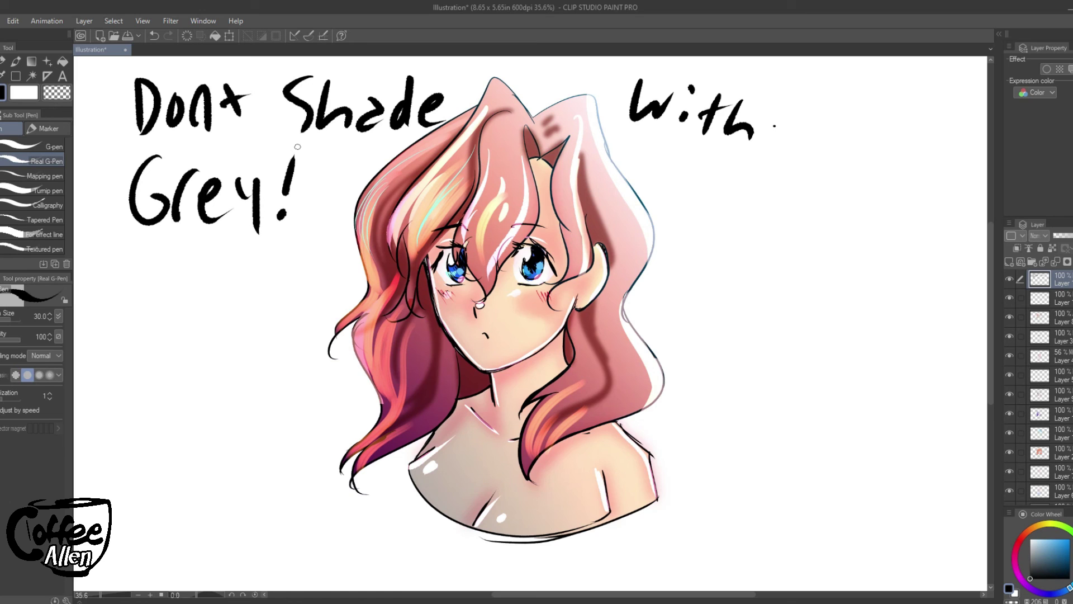
# Letter 'use Color instead!' beneath 'With'.
pyautogui.moveTo(677, 180)
pyautogui.mouseDown()
pyautogui.moveTo(702, 171)
pyautogui.moveTo(709, 223)
pyautogui.moveTo(793, 212)
pyautogui.moveTo(807, 221)
pyautogui.mouseUp()
pyautogui.moveTo(849, 196)
pyautogui.mouseDown()
pyautogui.moveTo(838, 219)
pyautogui.moveTo(871, 221)
pyautogui.moveTo(922, 183)
pyautogui.mouseUp()
pyautogui.moveTo(685, 255); pyautogui.dragTo(679, 286)
pyautogui.click(685, 249)
pyautogui.moveTo(716, 251); pyautogui.dragTo(694, 292)
pyautogui.moveTo(727, 250)
pyautogui.mouseDown()
pyautogui.moveTo(721, 288)
pyautogui.moveTo(746, 264)
pyautogui.moveTo(773, 270)
pyautogui.mouseUp()
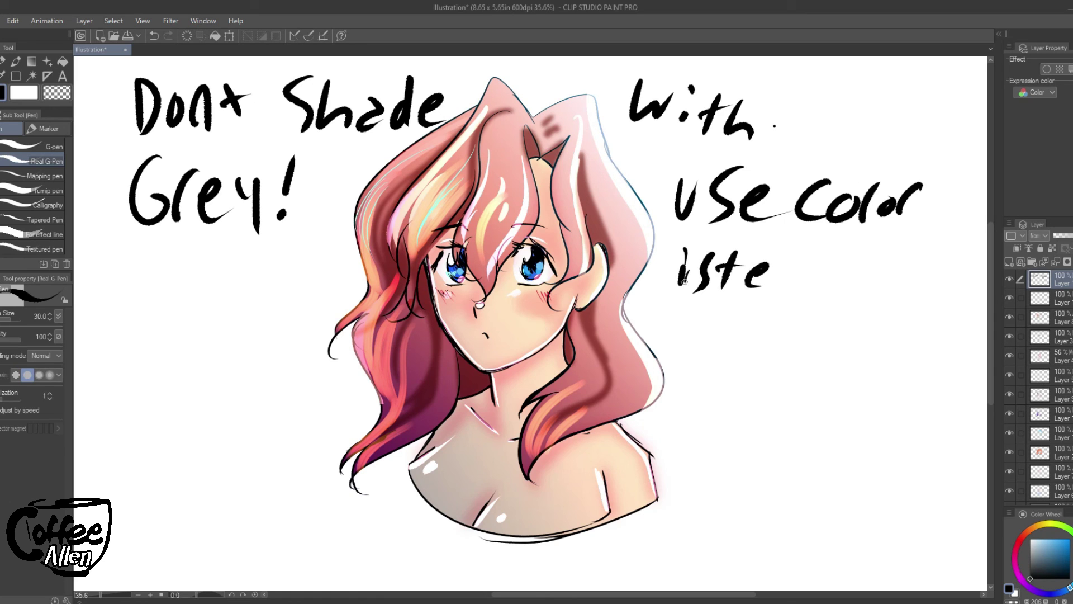
pyautogui.moveTo(684, 278); pyautogui.dragTo(700, 289)
pyautogui.moveTo(783, 261)
pyautogui.mouseDown()
pyautogui.moveTo(773, 274)
pyautogui.moveTo(799, 288)
pyautogui.mouseUp()
pyautogui.moveTo(809, 251); pyautogui.dragTo(813, 293)
pyautogui.moveTo(827, 249); pyautogui.dragTo(819, 278)
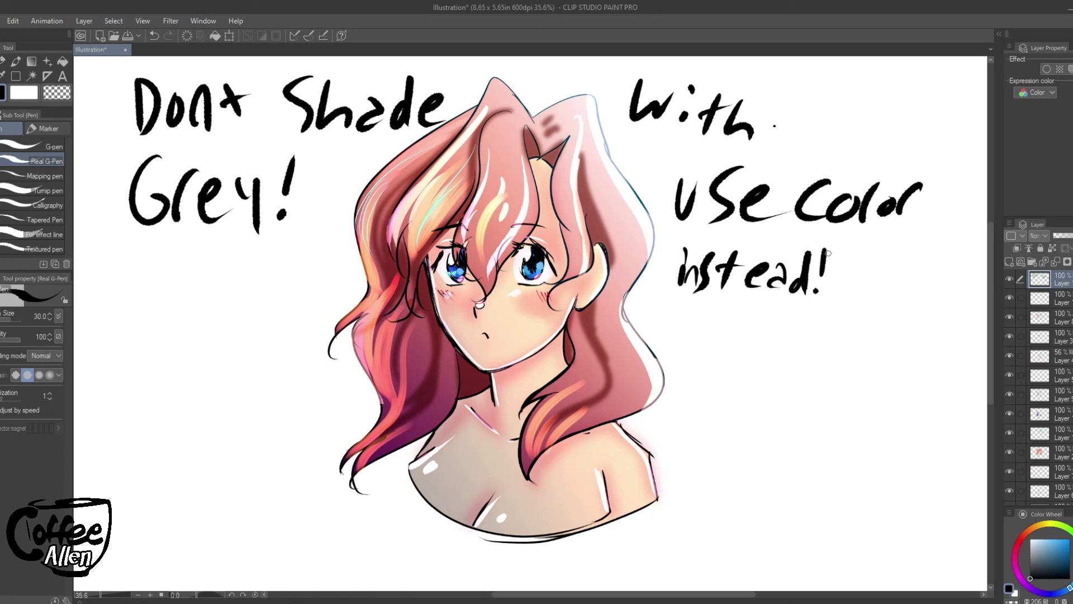
# Letter 'Gradients!' below 'Grey!'.
pyautogui.moveTo(140, 310)
pyautogui.mouseDown()
pyautogui.moveTo(114, 358)
pyautogui.moveTo(156, 334)
pyautogui.mouseUp()
pyautogui.moveTo(161, 336); pyautogui.dragTo(172, 364)
pyautogui.moveTo(189, 343)
pyautogui.mouseDown()
pyautogui.moveTo(187, 317)
pyautogui.moveTo(232, 365)
pyautogui.mouseUp()
pyautogui.click(205, 330)
pyautogui.moveTo(246, 342)
pyautogui.mouseDown()
pyautogui.moveTo(246, 363)
pyautogui.moveTo(264, 361)
pyautogui.mouseUp()
pyautogui.moveTo(286, 317)
pyautogui.mouseDown()
pyautogui.moveTo(280, 363)
pyautogui.moveTo(300, 329)
pyautogui.mouseUp()
pyautogui.moveTo(310, 324)
pyautogui.mouseDown()
pyautogui.moveTo(300, 354)
pyautogui.moveTo(319, 278)
pyautogui.mouseUp()
pyautogui.click(312, 349)
pyautogui.click(316, 334)
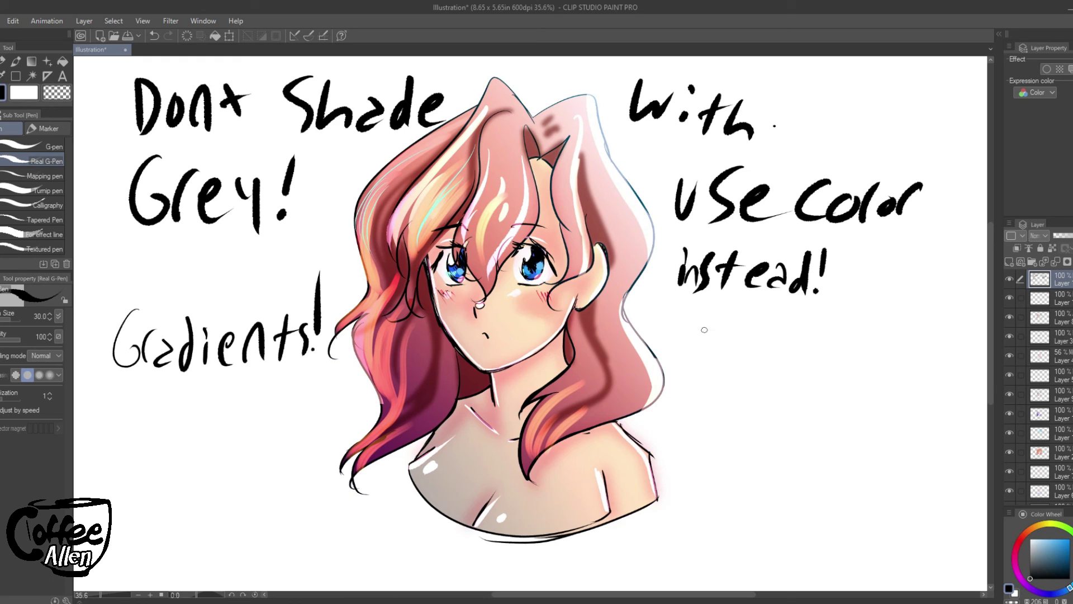
# Letter 'know your light source' below 'instead!'.
pyautogui.moveTo(725, 339); pyautogui.dragTo(713, 387)
pyautogui.moveTo(727, 351); pyautogui.dragTo(722, 388)
pyautogui.moveTo(730, 391)
pyautogui.mouseDown()
pyautogui.moveTo(813, 382)
pyautogui.moveTo(840, 402)
pyautogui.mouseUp()
pyautogui.moveTo(854, 388); pyautogui.dragTo(835, 428)
pyautogui.moveTo(873, 409)
pyautogui.mouseDown()
pyautogui.moveTo(860, 427)
pyautogui.moveTo(873, 411)
pyautogui.mouseUp()
pyautogui.moveTo(893, 421)
pyautogui.mouseDown()
pyautogui.moveTo(901, 442)
pyautogui.moveTo(903, 416)
pyautogui.mouseUp()
pyautogui.moveTo(896, 442); pyautogui.dragTo(919, 427)
pyautogui.moveTo(725, 416)
pyautogui.mouseDown()
pyautogui.moveTo(718, 451)
pyautogui.moveTo(732, 437)
pyautogui.mouseUp()
pyautogui.moveTo(754, 447); pyautogui.dragTo(746, 472)
pyautogui.moveTo(761, 439)
pyautogui.mouseDown()
pyautogui.moveTo(766, 479)
pyautogui.moveTo(786, 474)
pyautogui.mouseUp()
pyautogui.click(792, 454)
pyautogui.moveTo(778, 462)
pyautogui.mouseDown()
pyautogui.moveTo(805, 459)
pyautogui.moveTo(820, 489)
pyautogui.moveTo(851, 470)
pyautogui.moveTo(885, 479)
pyautogui.moveTo(882, 495)
pyautogui.moveTo(908, 488)
pyautogui.moveTo(919, 517)
pyautogui.moveTo(950, 505)
pyautogui.mouseUp()
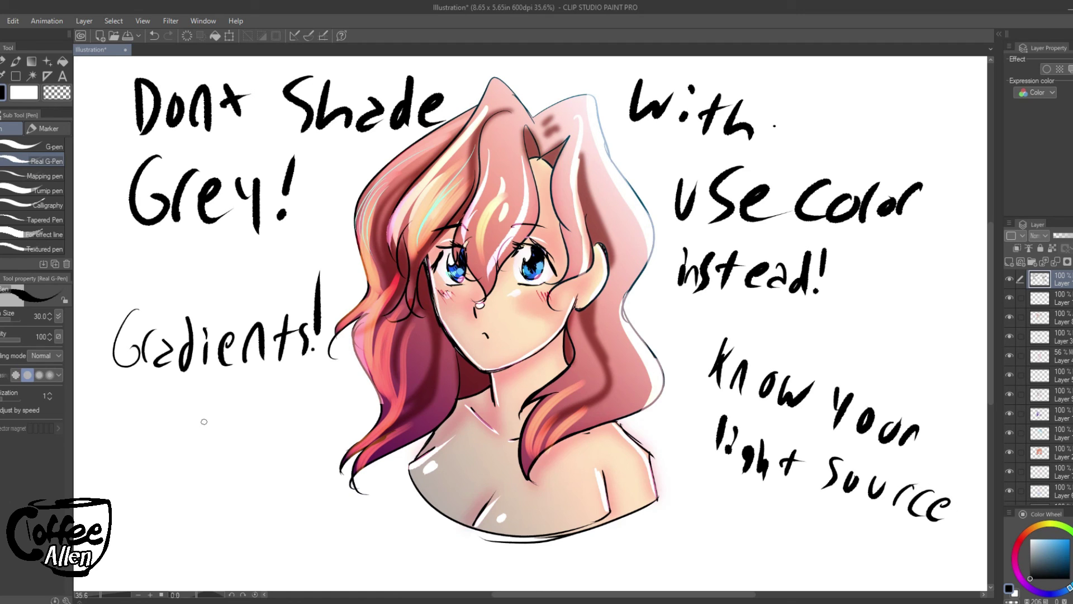
# Doodle a loop and zigzag under 'Gradients!' and draw bright blue rim lines along the left face and hair.
pyautogui.moveTo(273, 445)
pyautogui.mouseDown()
pyautogui.moveTo(240, 526)
pyautogui.moveTo(279, 458)
pyautogui.moveTo(235, 492)
pyautogui.mouseUp()
pyautogui.moveTo(309, 429); pyautogui.dragTo(316, 551)
pyautogui.click(1068, 539)
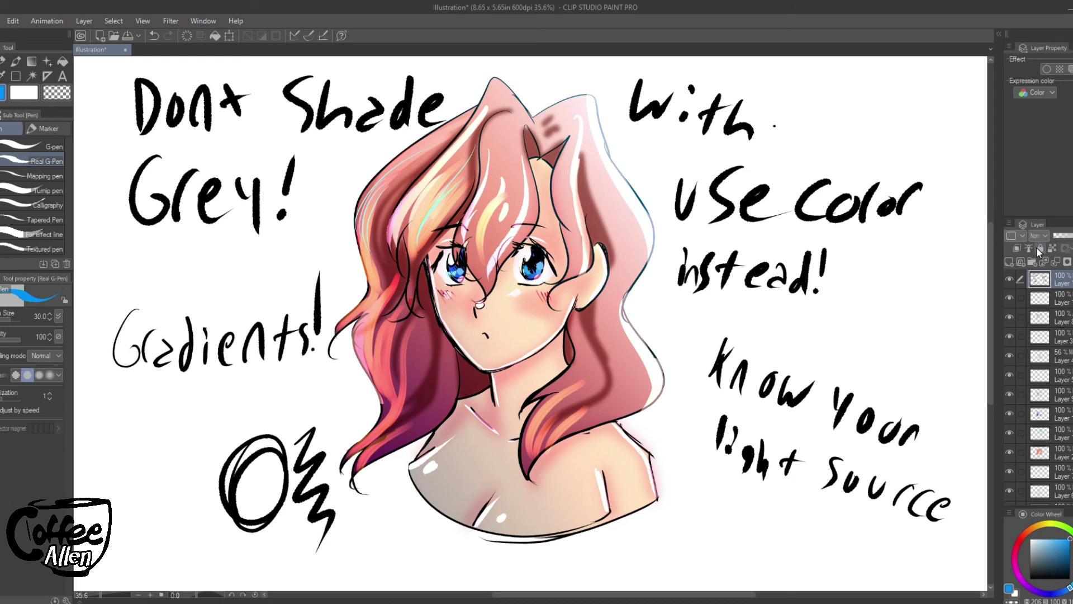
pyautogui.moveTo(428, 261); pyautogui.dragTo(466, 352)
pyautogui.moveTo(361, 320)
pyautogui.mouseDown()
pyautogui.moveTo(376, 376)
pyautogui.moveTo(363, 440)
pyautogui.mouseUp()
pyautogui.moveTo(410, 465); pyautogui.dragTo(447, 440)
# Extend the blue rim line down the shoulder, then add a Multiply layer with a light shading colour.
pyautogui.moveTo(480, 526); pyautogui.dragTo(503, 498)
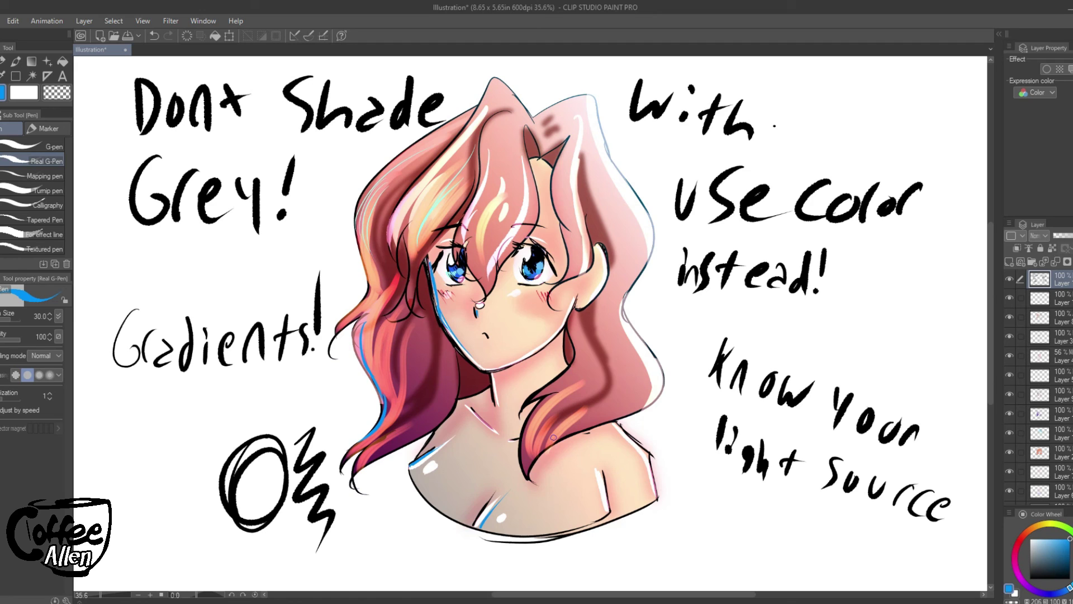
pyautogui.click(1009, 261)
pyautogui.click(1039, 235)
pyautogui.click(1037, 270)
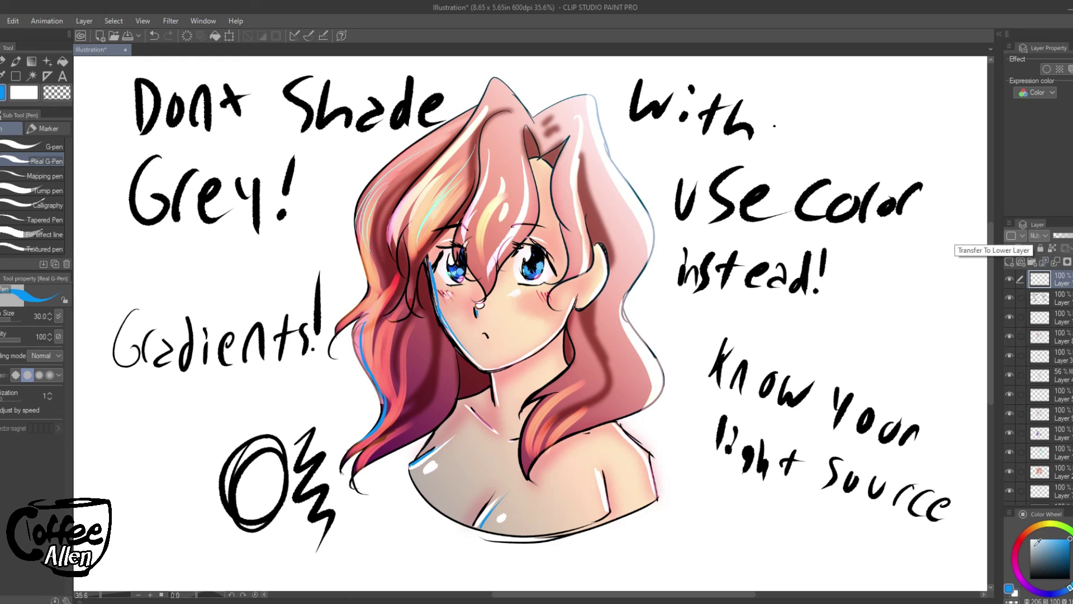
pyautogui.click(1040, 539)
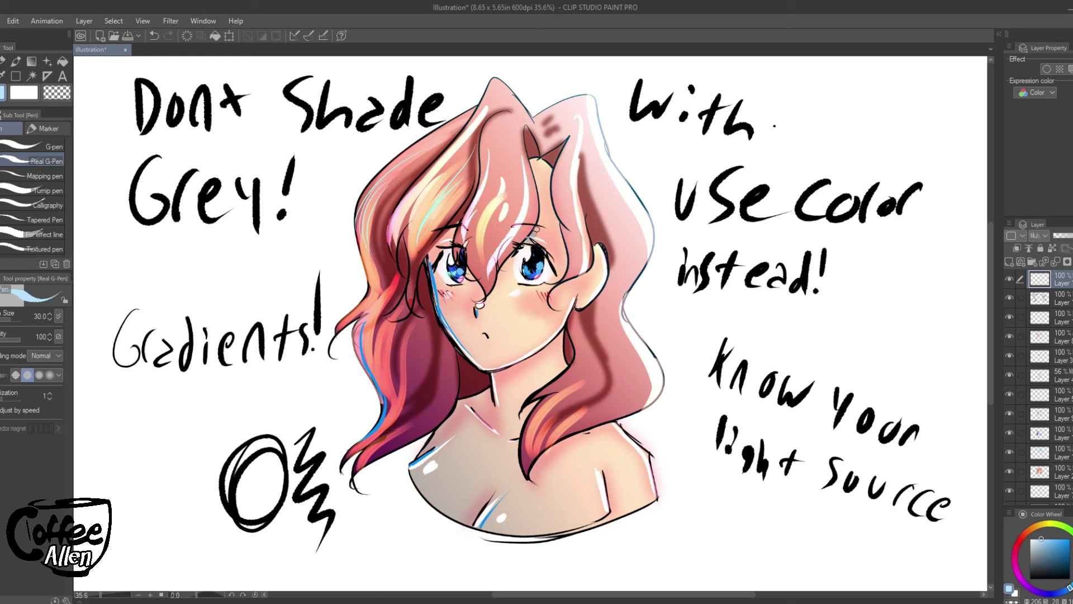
# Shade the right eye's outer corner, the face side, under the chin, the shoulder and the neck.
pyautogui.moveTo(536, 237); pyautogui.dragTo(558, 255)
pyautogui.moveTo(551, 164); pyautogui.dragTo(564, 261)
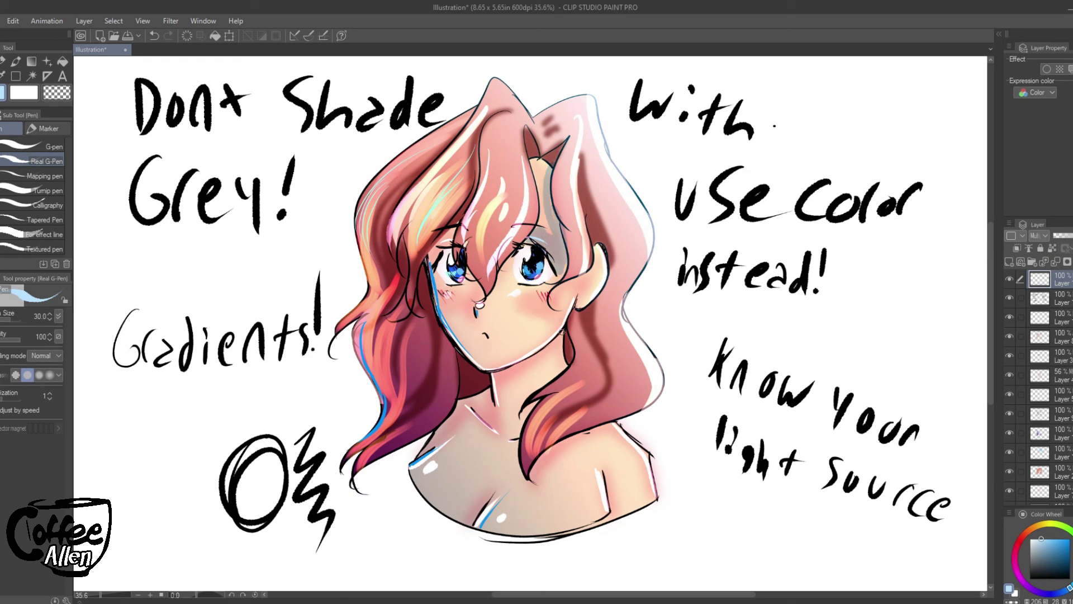
pyautogui.moveTo(533, 371)
pyautogui.mouseDown()
pyautogui.moveTo(510, 376)
pyautogui.moveTo(519, 369)
pyautogui.mouseUp()
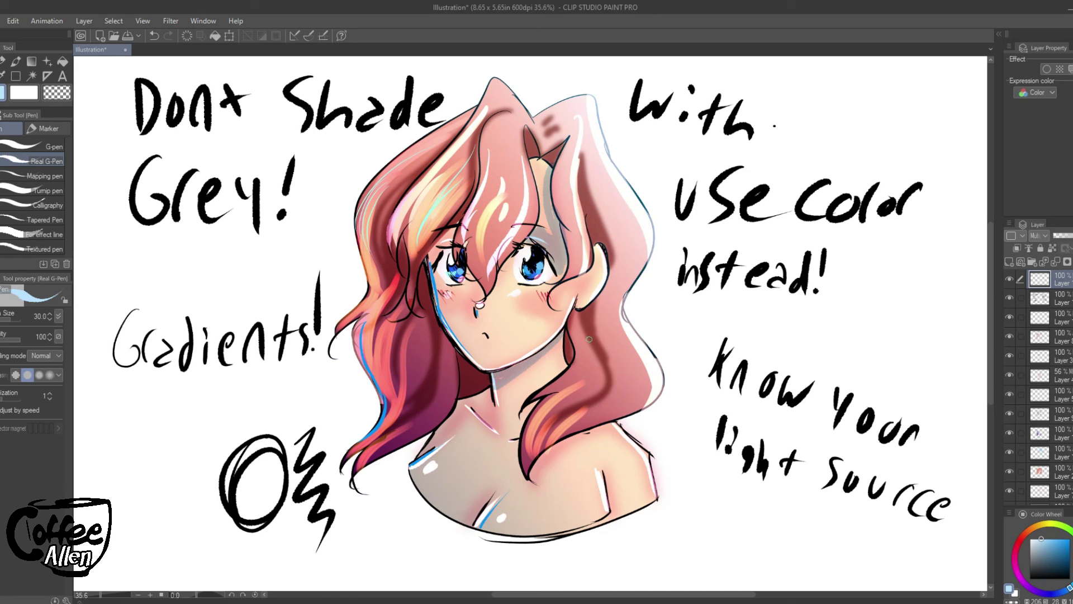
pyautogui.moveTo(586, 429); pyautogui.dragTo(534, 476)
pyautogui.moveTo(469, 404)
pyautogui.mouseDown()
pyautogui.moveTo(479, 412)
pyautogui.moveTo(489, 389)
pyautogui.moveTo(481, 413)
pyautogui.mouseUp()
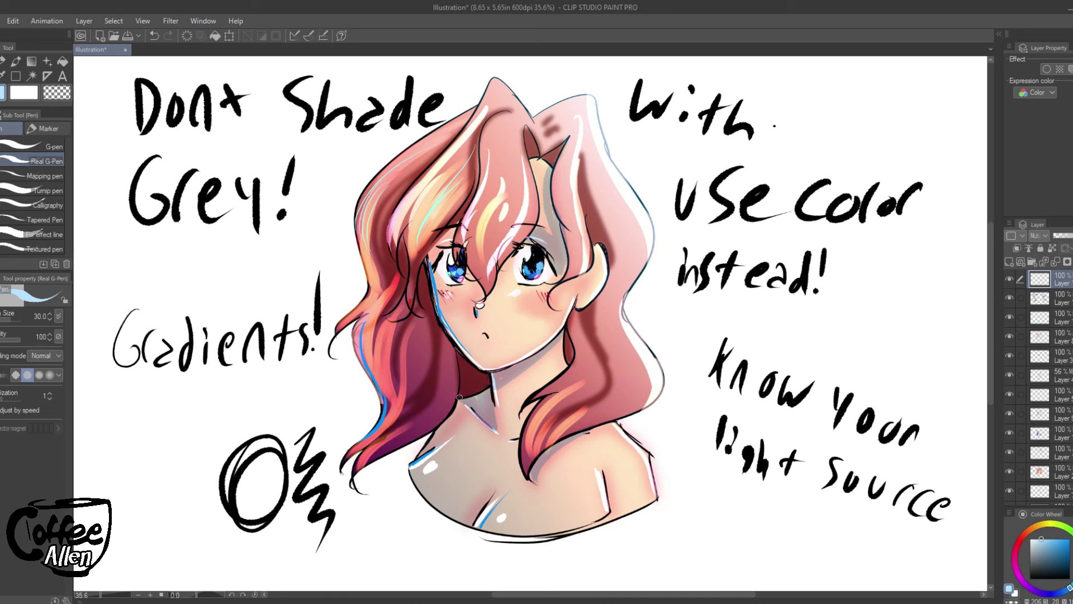
# Shade beside the left eye, the right eye's white, the nose bridge, the right hair and the collarbone.
pyautogui.moveTo(454, 228)
pyautogui.mouseDown()
pyautogui.moveTo(431, 278)
pyautogui.moveTo(448, 254)
pyautogui.mouseUp()
pyautogui.moveTo(522, 248); pyautogui.dragTo(524, 246)
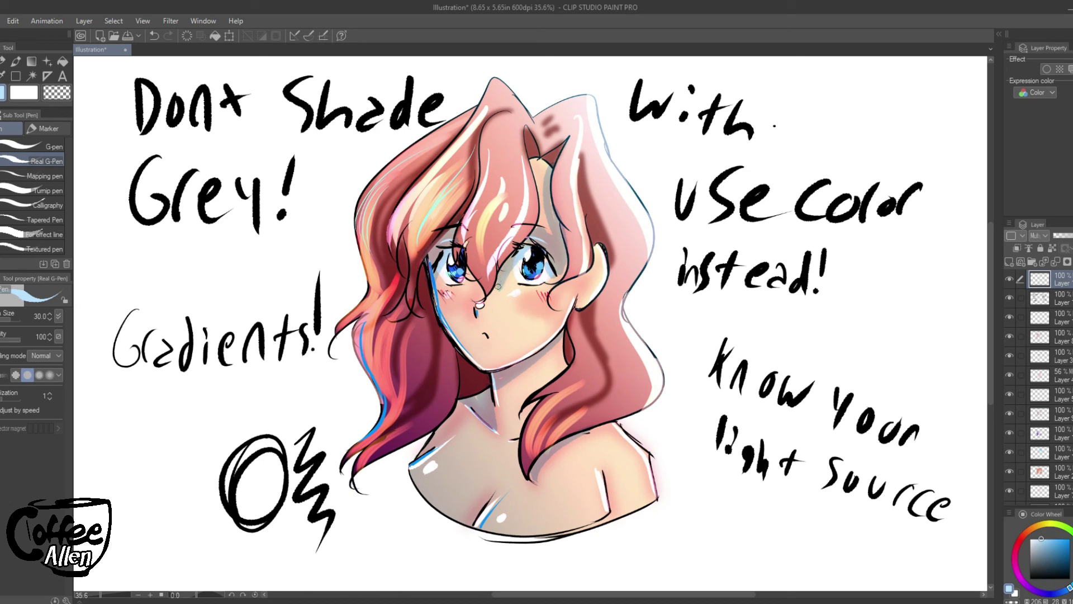
pyautogui.moveTo(473, 289)
pyautogui.mouseDown()
pyautogui.moveTo(475, 277)
pyautogui.moveTo(470, 304)
pyautogui.moveTo(472, 293)
pyautogui.mouseUp()
pyautogui.moveTo(583, 153)
pyautogui.mouseDown()
pyautogui.moveTo(611, 273)
pyautogui.moveTo(591, 331)
pyautogui.moveTo(599, 317)
pyautogui.moveTo(599, 371)
pyautogui.mouseUp()
pyautogui.moveTo(581, 329); pyautogui.dragTo(613, 512)
pyautogui.moveTo(472, 424); pyautogui.dragTo(510, 451)
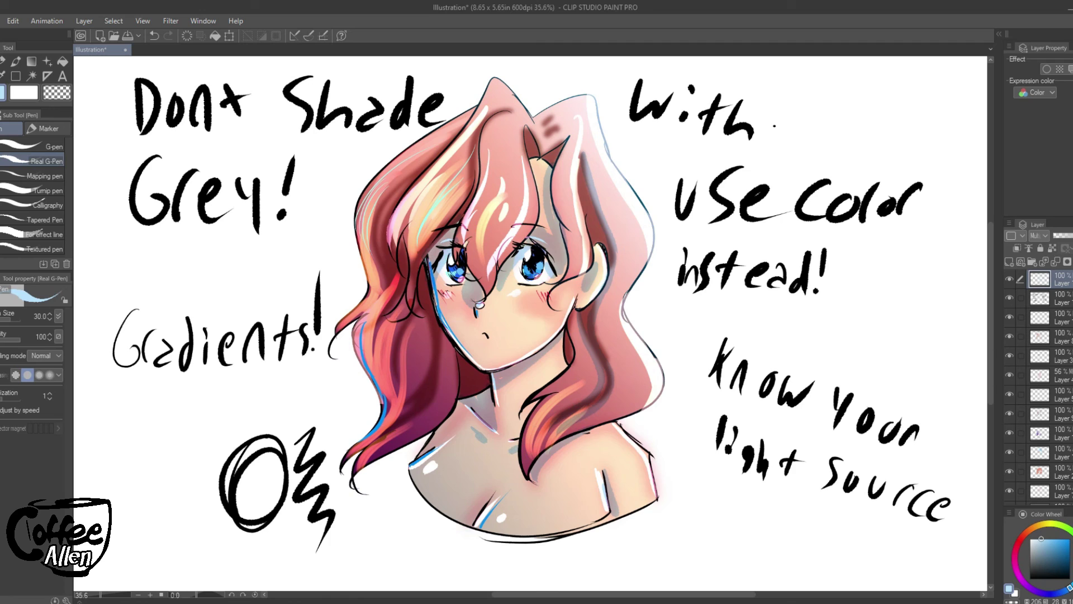
# Pick a muted purple and paint dark strand lines in the hair beside the right eye.
pyautogui.click(1040, 556)
pyautogui.click(1024, 583)
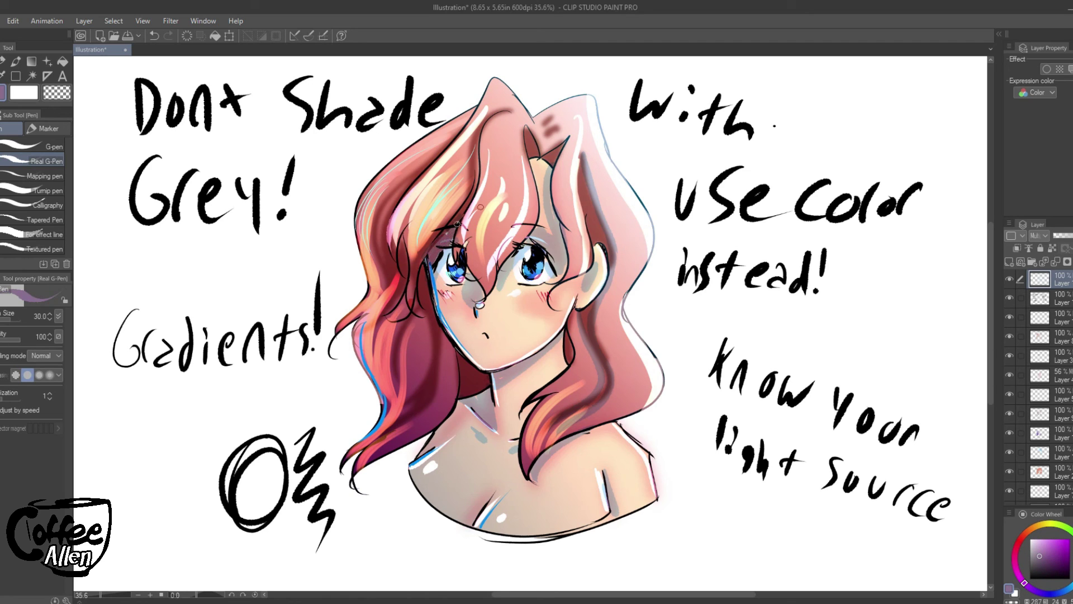
pyautogui.moveTo(557, 185); pyautogui.dragTo(560, 281)
pyautogui.moveTo(562, 231)
pyautogui.mouseDown()
pyautogui.moveTo(566, 269)
pyautogui.moveTo(557, 223)
pyautogui.moveTo(560, 231)
pyautogui.mouseUp()
pyautogui.moveTo(530, 158); pyautogui.dragTo(536, 176)
pyautogui.moveTo(527, 135); pyautogui.dragTo(540, 190)
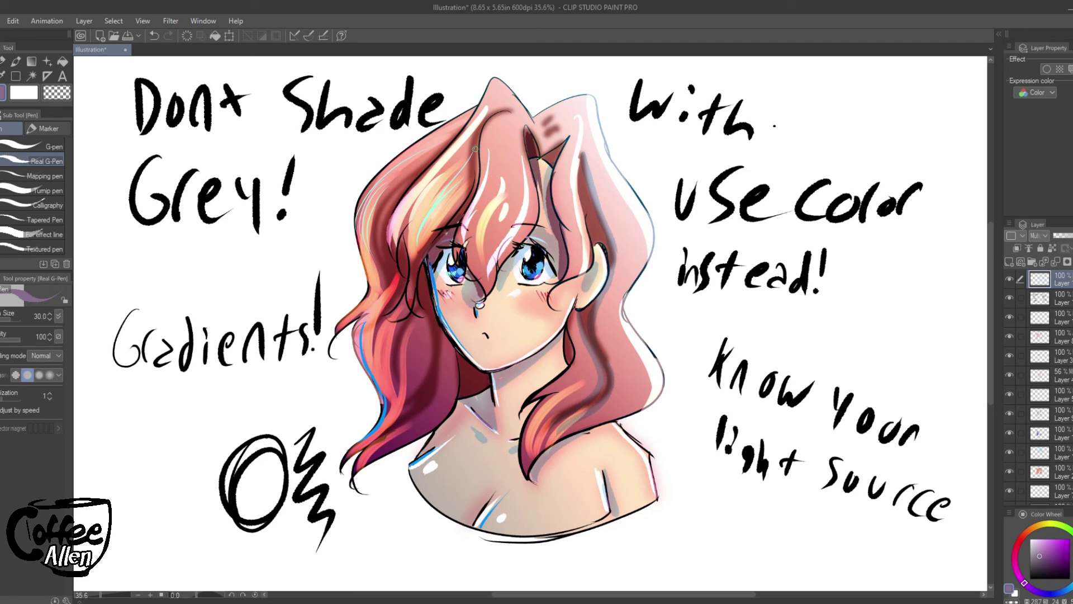
# Darken the left hair strands' edges and paint dark strands down the face's left side.
pyautogui.moveTo(478, 143); pyautogui.dragTo(461, 218)
pyautogui.moveTo(477, 170); pyautogui.dragTo(412, 261)
pyautogui.moveTo(459, 214); pyautogui.dragTo(401, 306)
pyautogui.moveTo(423, 251); pyautogui.dragTo(408, 300)
pyautogui.moveTo(405, 235)
pyautogui.mouseDown()
pyautogui.moveTo(402, 267)
pyautogui.moveTo(432, 314)
pyautogui.moveTo(443, 402)
pyautogui.mouseUp()
pyautogui.moveTo(434, 336); pyautogui.dragTo(423, 394)
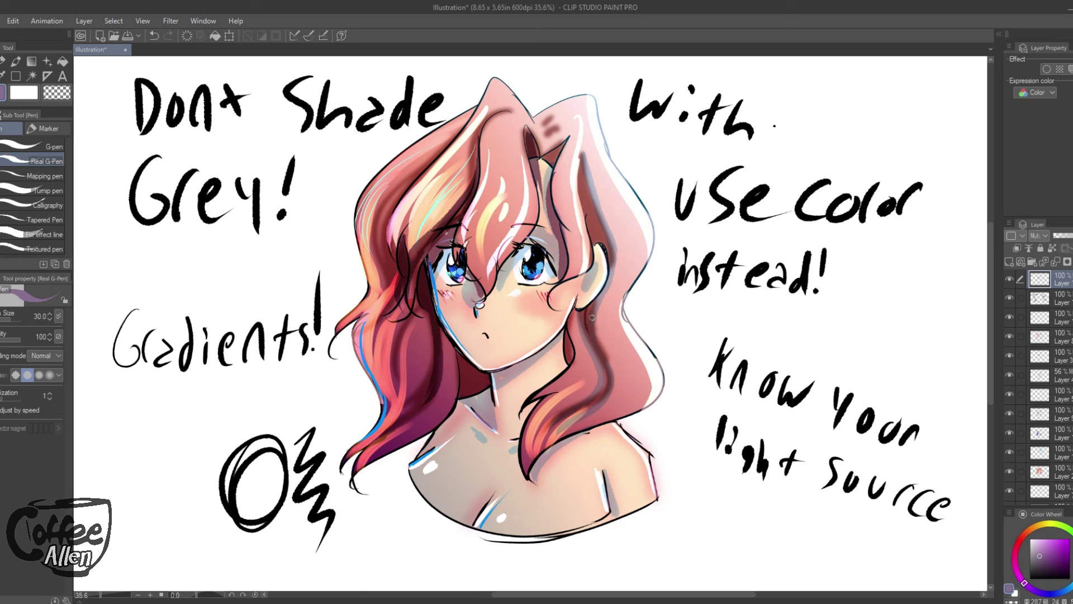
# Add dark lines along both shoulders and zoom out to view the whole canvas.
pyautogui.moveTo(605, 473); pyautogui.dragTo(611, 510)
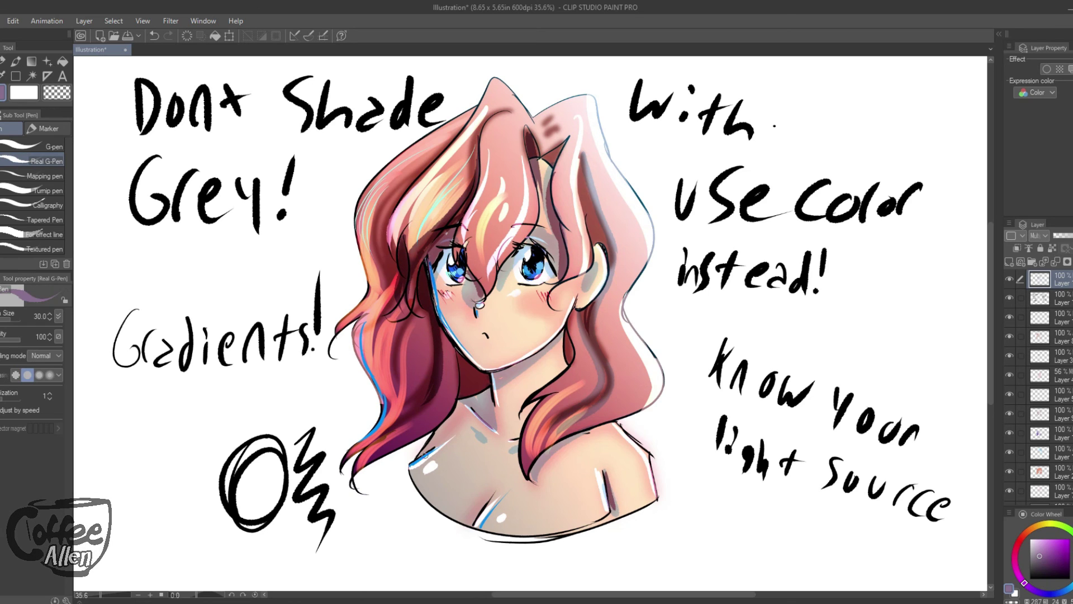
pyautogui.moveTo(422, 453); pyautogui.dragTo(454, 429)
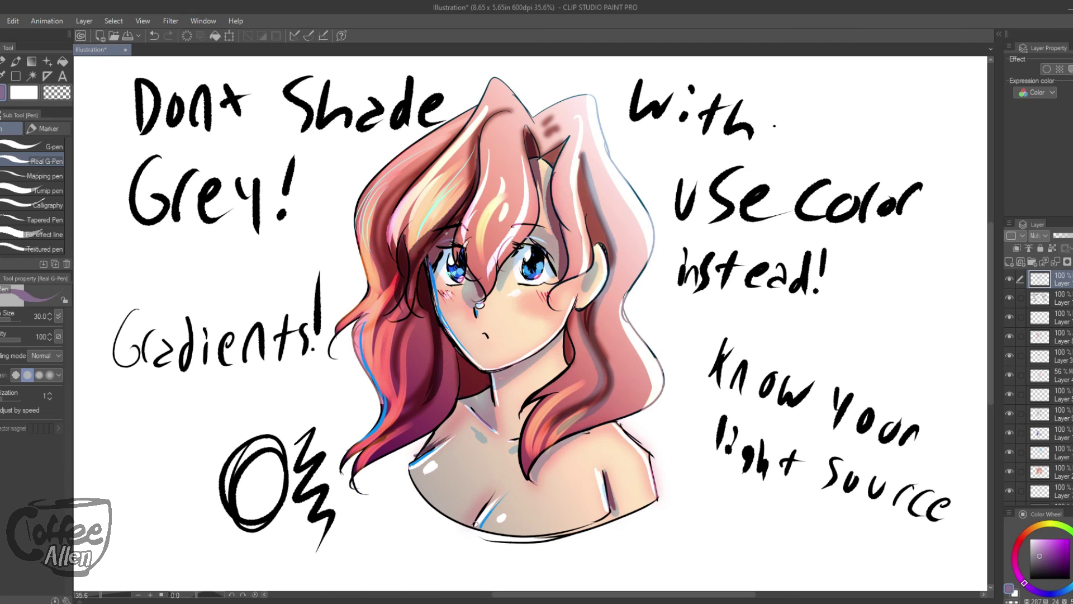
pyautogui.click(96, 595)
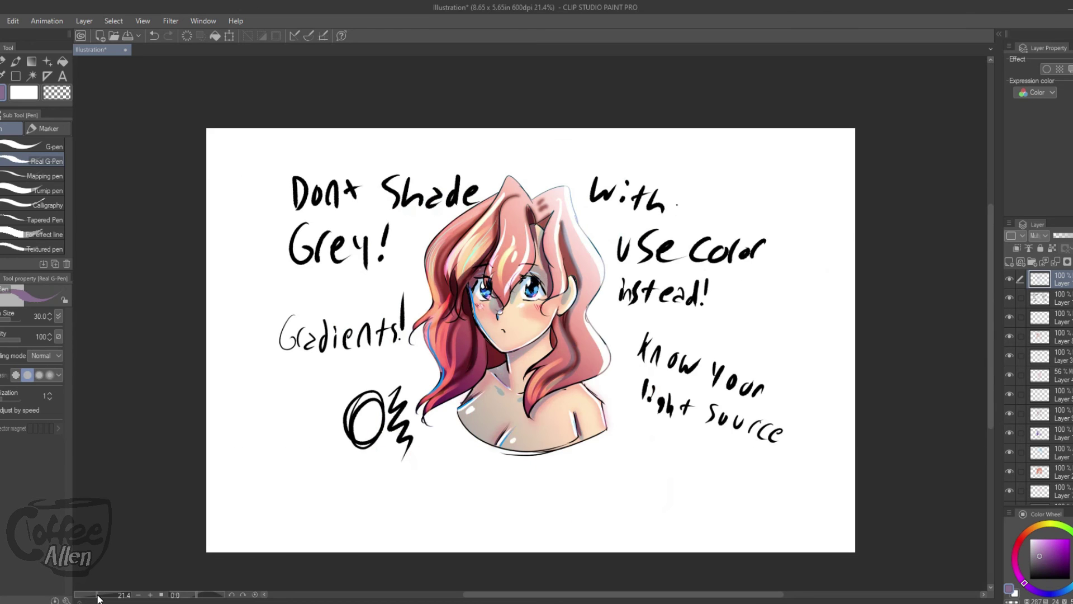